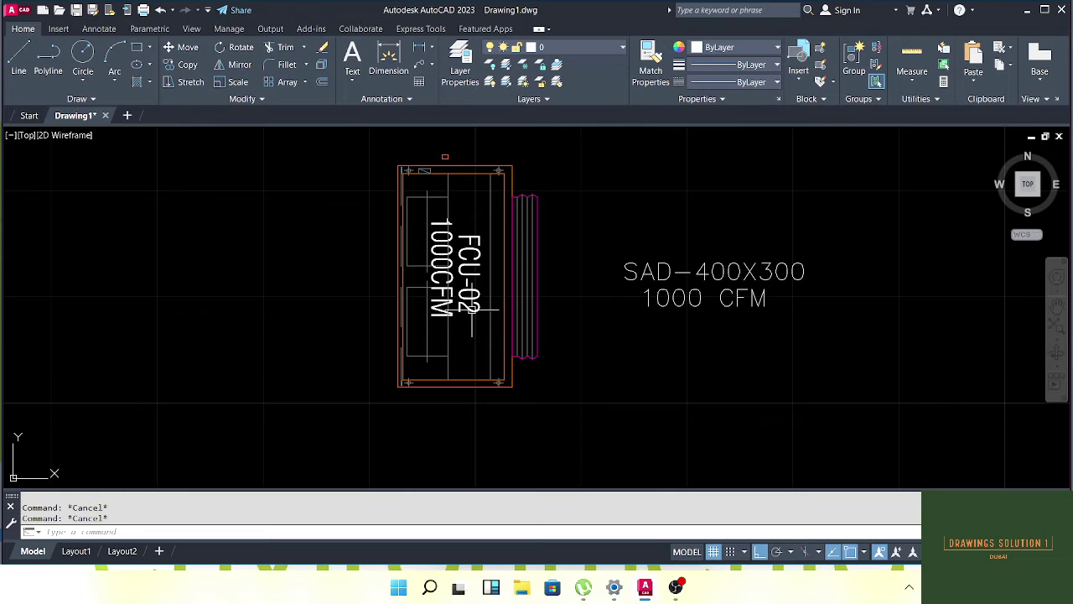
# Examine the FCU-02 unit and the SAD-400X300 diffuser label beside it
pyautogui.moveTo(503, 282); pyautogui.dragTo(422, 288)
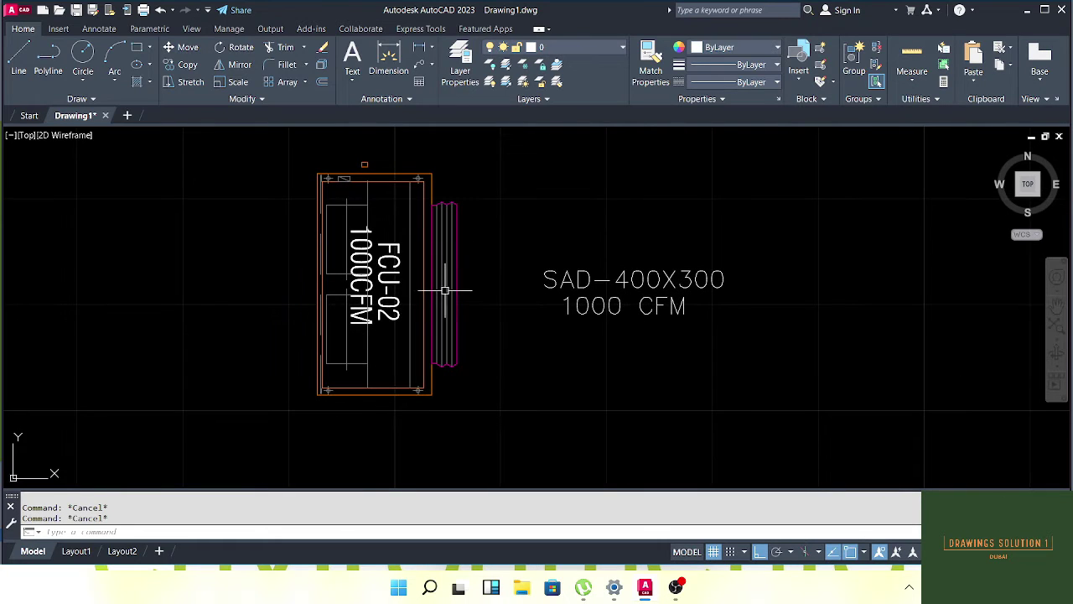
pyautogui.scroll(-2, 458, 290)
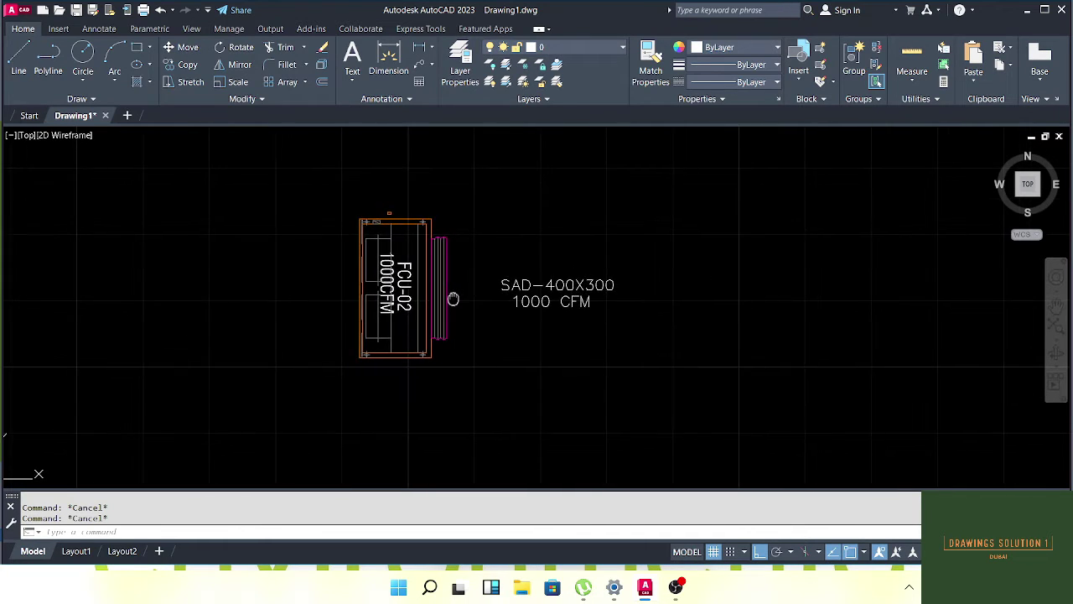
pyautogui.scroll(2, 452, 296)
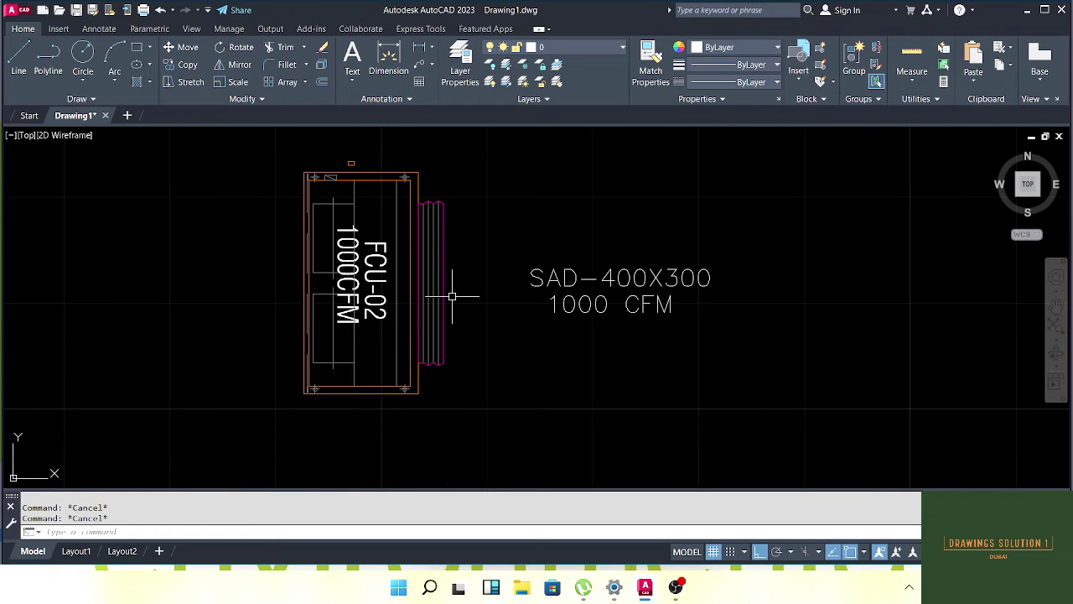
pyautogui.scroll(-3, 452, 296)
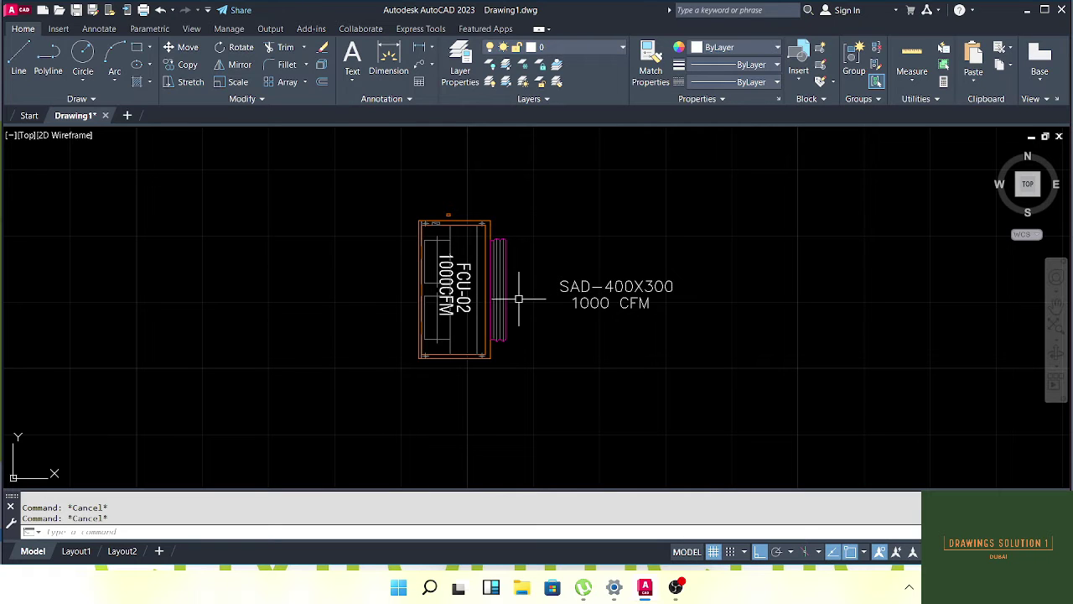
pyautogui.moveTo(519, 298)
pyautogui.mouseDown()
pyautogui.moveTo(553, 297)
pyautogui.moveTo(509, 305)
pyautogui.moveTo(534, 281)
pyautogui.moveTo(501, 271)
pyautogui.moveTo(494, 250)
pyautogui.mouseUp()
pyautogui.scroll(2, 519, 277)
pyautogui.scroll(-2, 519, 277)
pyautogui.scroll(2, 500, 270)
pyautogui.scroll(-2, 500, 271)
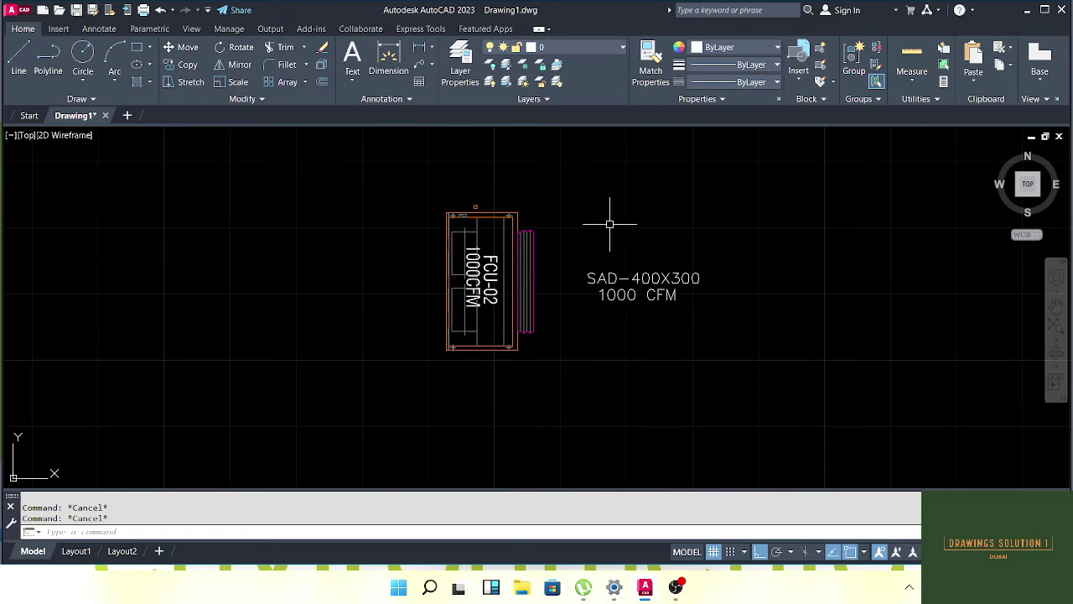
# Copy the FCU-02 unit together with its SAD-400X300 label straight down, keeping clear space between the two units
pyautogui.click(641, 172)
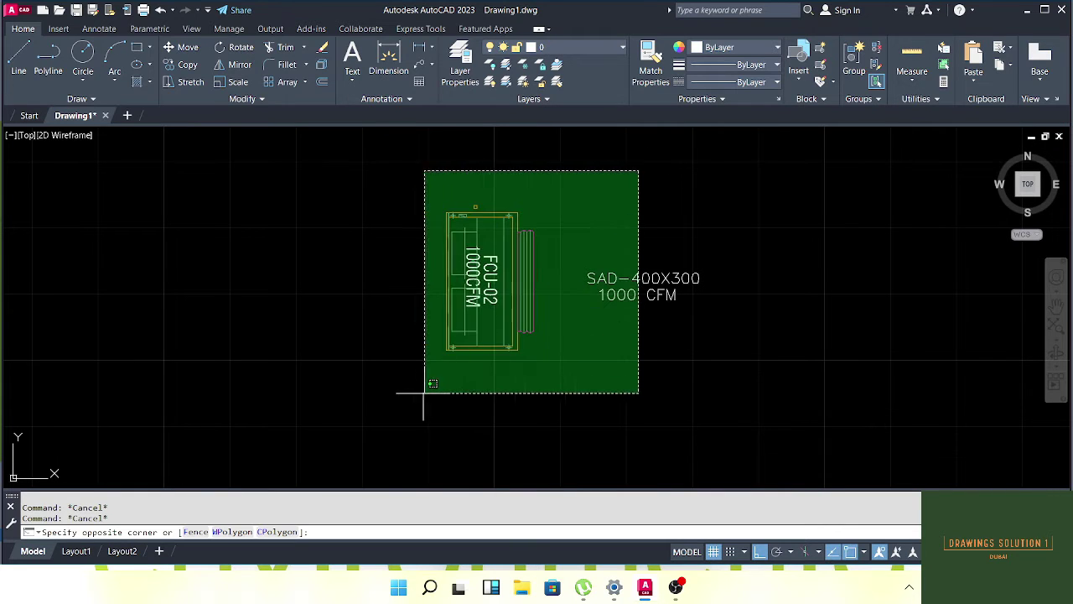
pyautogui.click(428, 387)
pyautogui.press('Return')
pyautogui.click(560, 245)
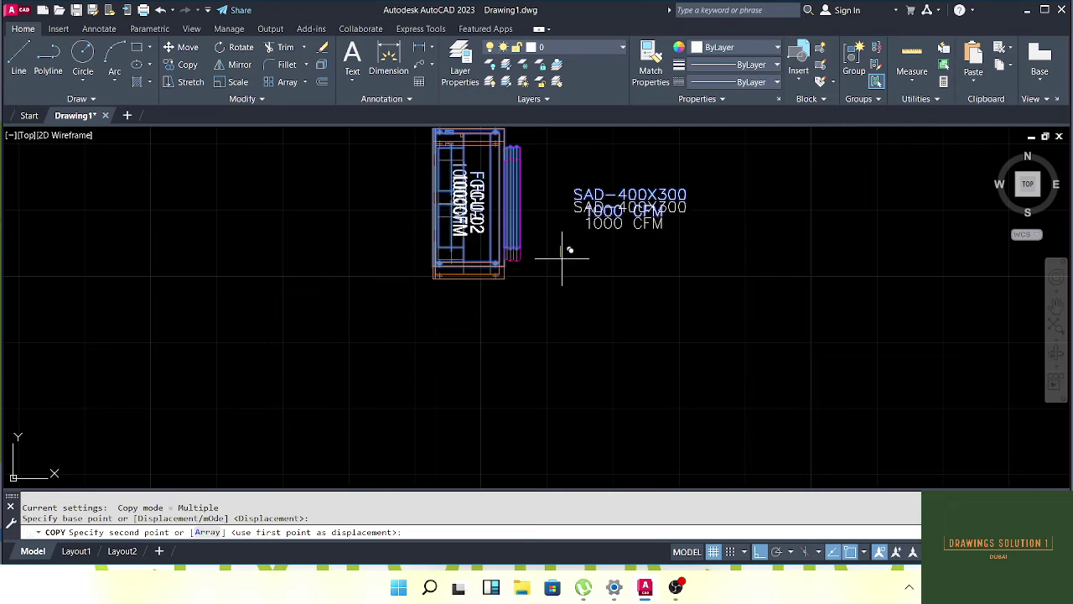
pyautogui.scroll(-3, 558, 340)
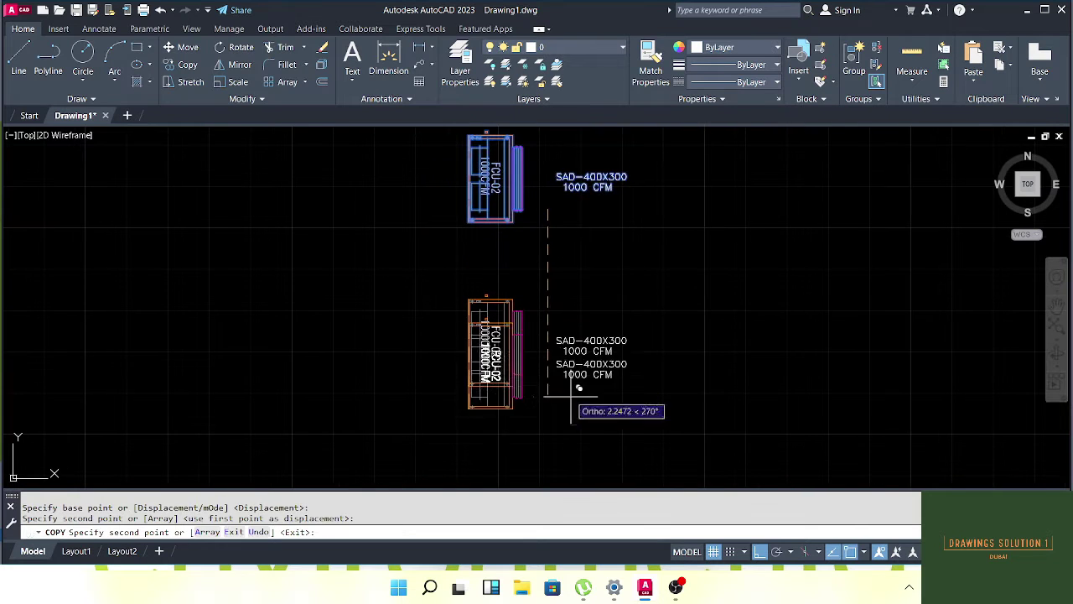
pyautogui.click(560, 378)
pyautogui.press('Escape')
pyautogui.press('Escape')
# Change the tag of the upper fan coil unit to FCU-01
pyautogui.moveTo(505, 236); pyautogui.dragTo(520, 308)
pyautogui.scroll(3, 512, 247)
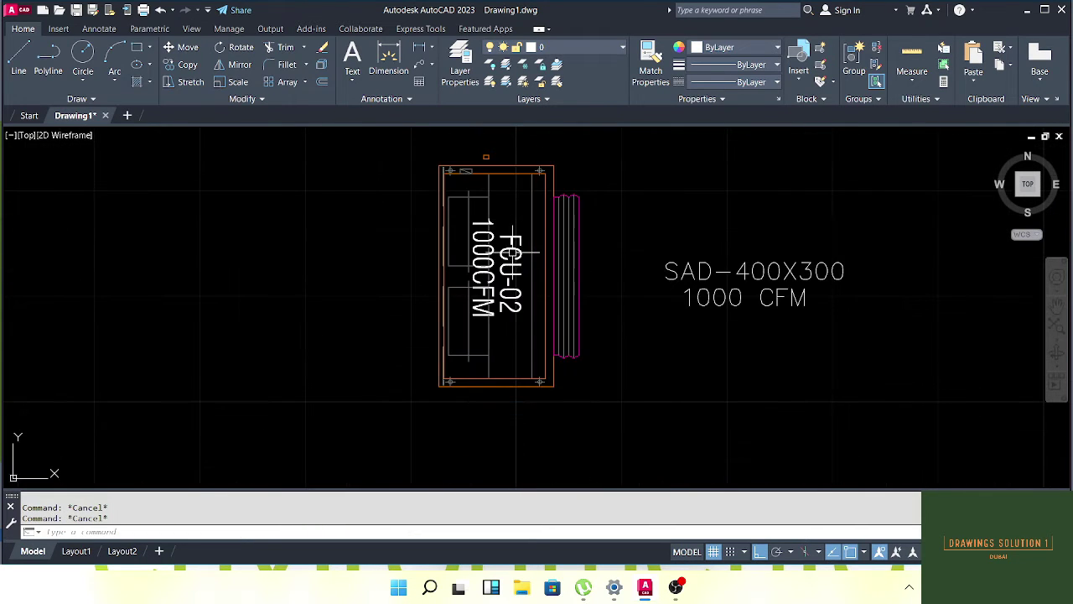
pyautogui.doubleClick(514, 240)
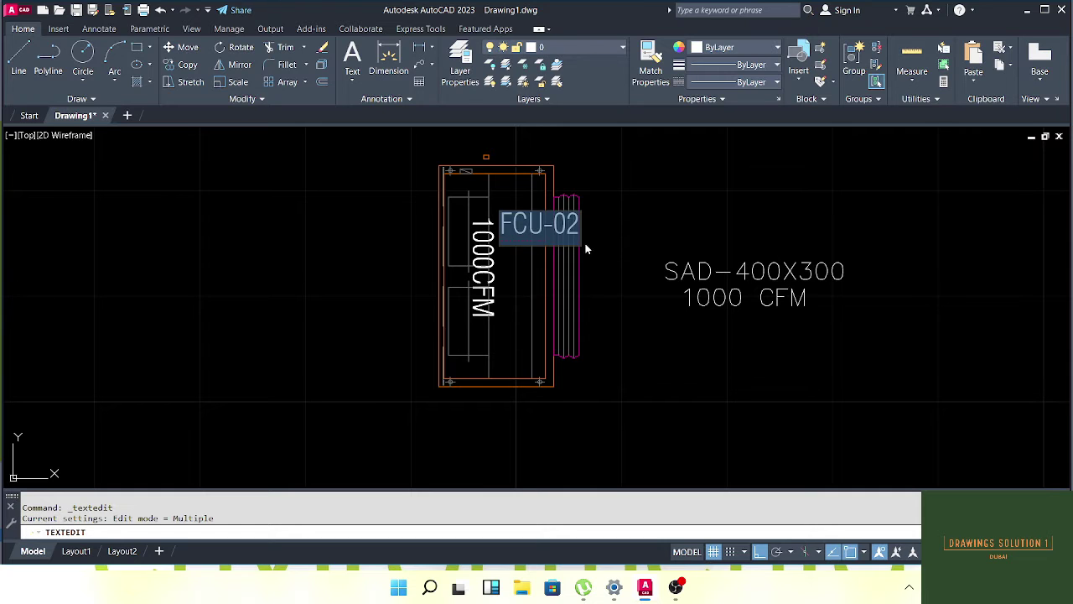
pyautogui.click(633, 359)
# Open the lower unit's FCU-02 tag for editing and close the text editor again
pyautogui.scroll(-5, 629, 364)
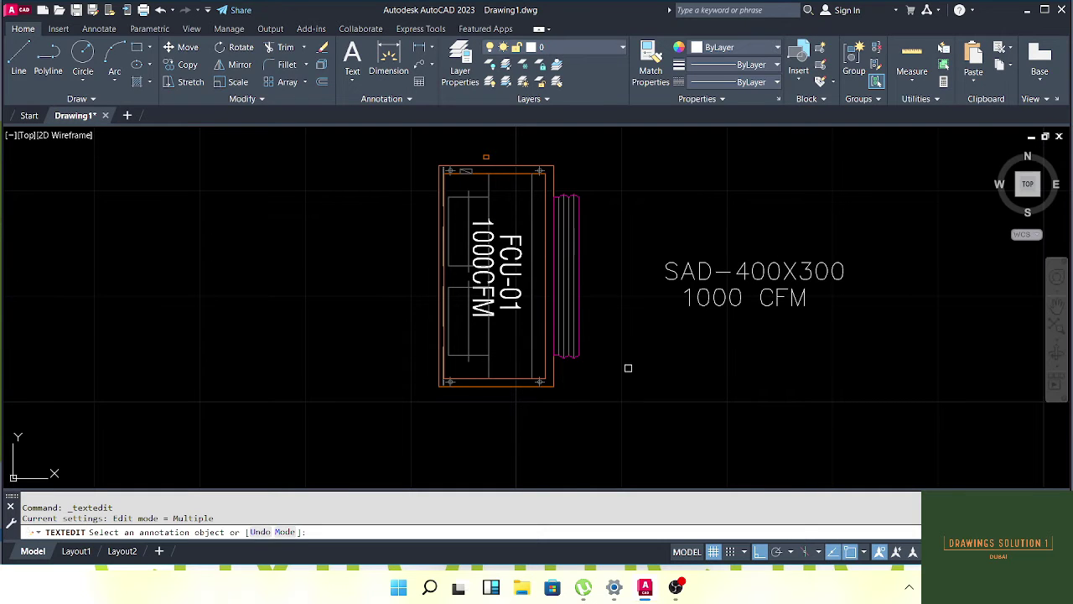
pyautogui.scroll(7, 546, 280)
pyautogui.scroll(-3, 508, 371)
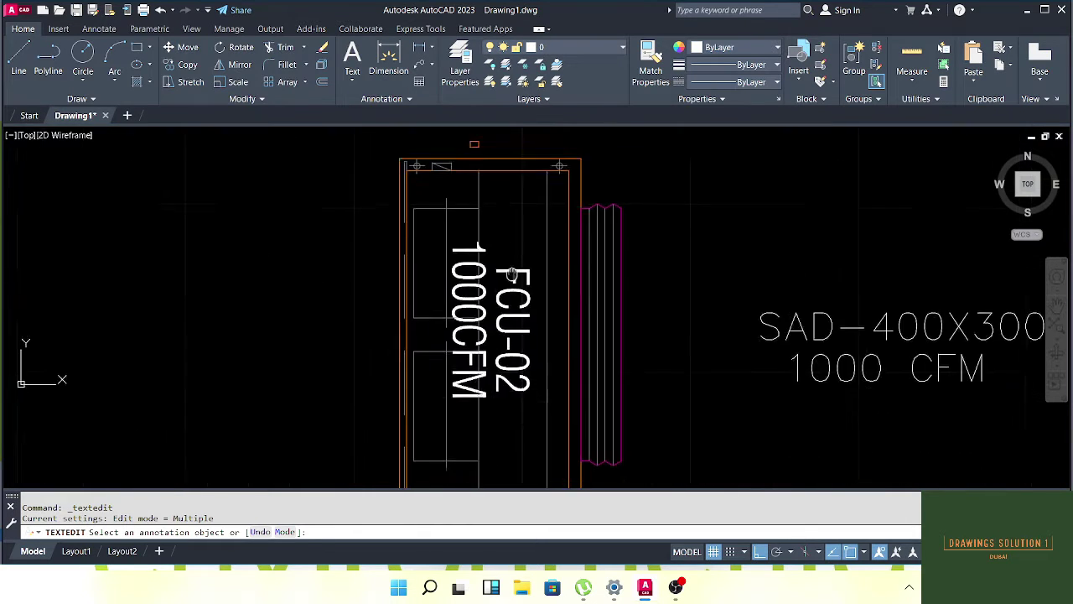
pyautogui.click(516, 279)
pyautogui.click(579, 265)
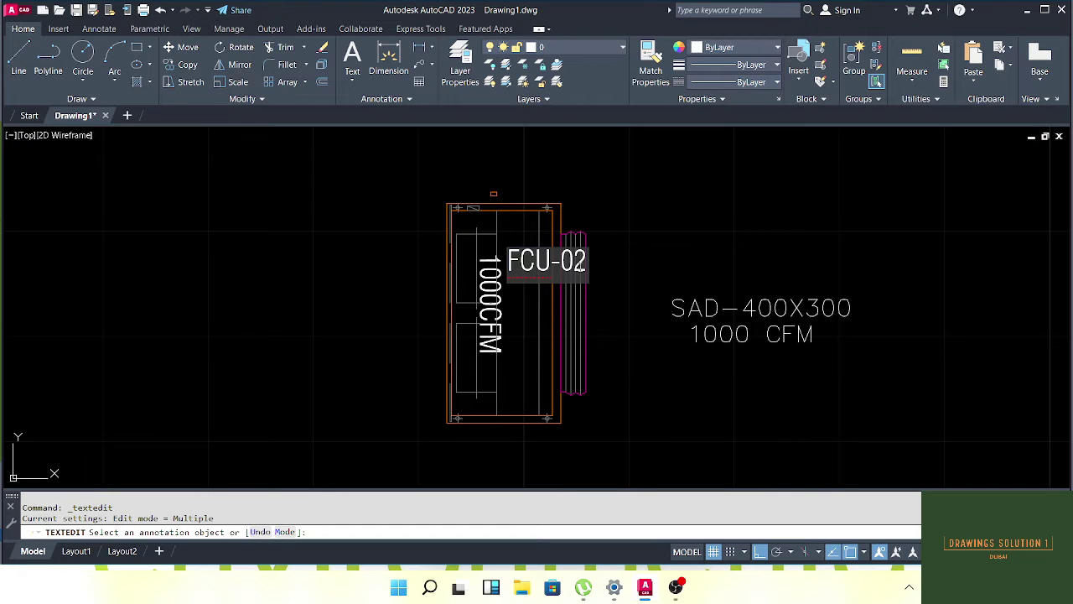
pyautogui.click(606, 400)
pyautogui.press('Escape')
pyautogui.press('Escape')
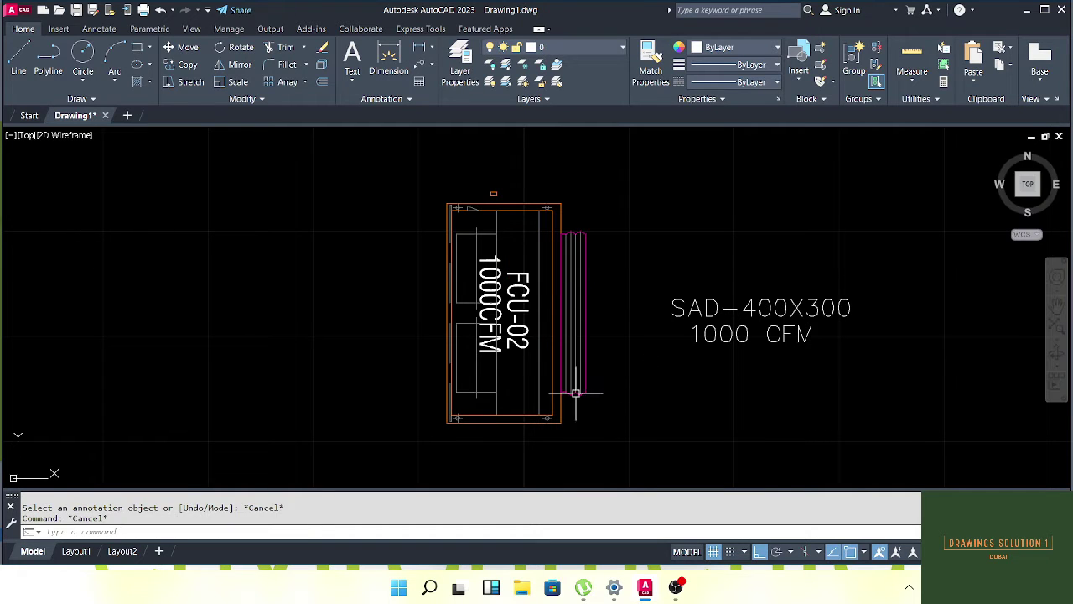
# Move the 1000CFM text inside the FCU-01 unit slightly away from the FCU-01 tag
pyautogui.scroll(-4, 575, 390)
pyautogui.moveTo(498, 263)
pyautogui.mouseDown()
pyautogui.moveTo(498, 354)
pyautogui.moveTo(488, 253)
pyautogui.mouseUp()
pyautogui.scroll(4, 494, 335)
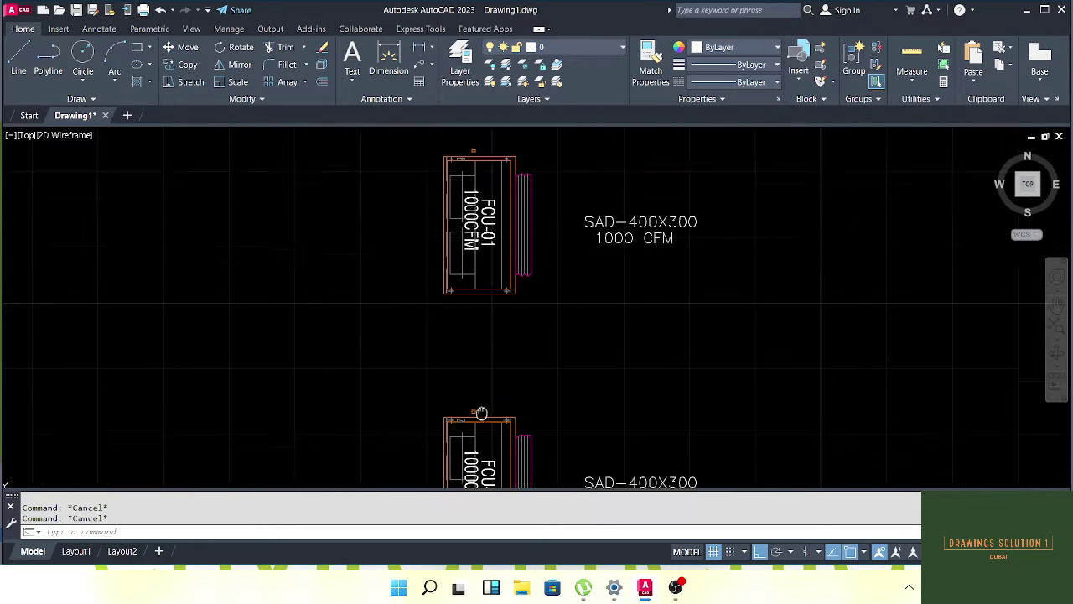
pyautogui.scroll(-1, 472, 223)
pyautogui.click(479, 310)
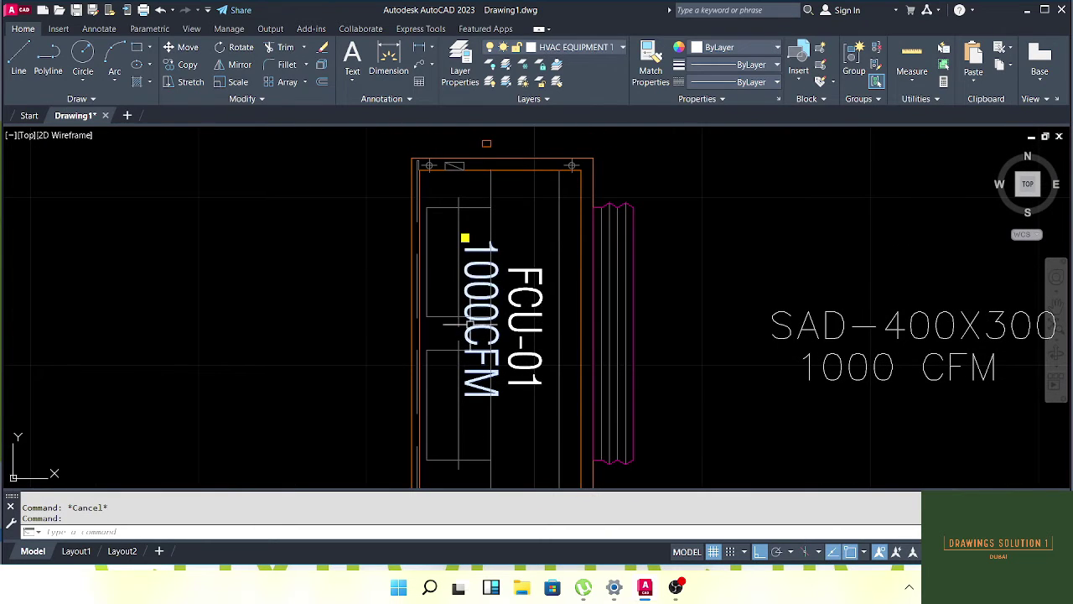
pyautogui.scroll(1, 480, 310)
pyautogui.write('m')
pyautogui.press('Return')
pyautogui.scroll(-2, 486, 302)
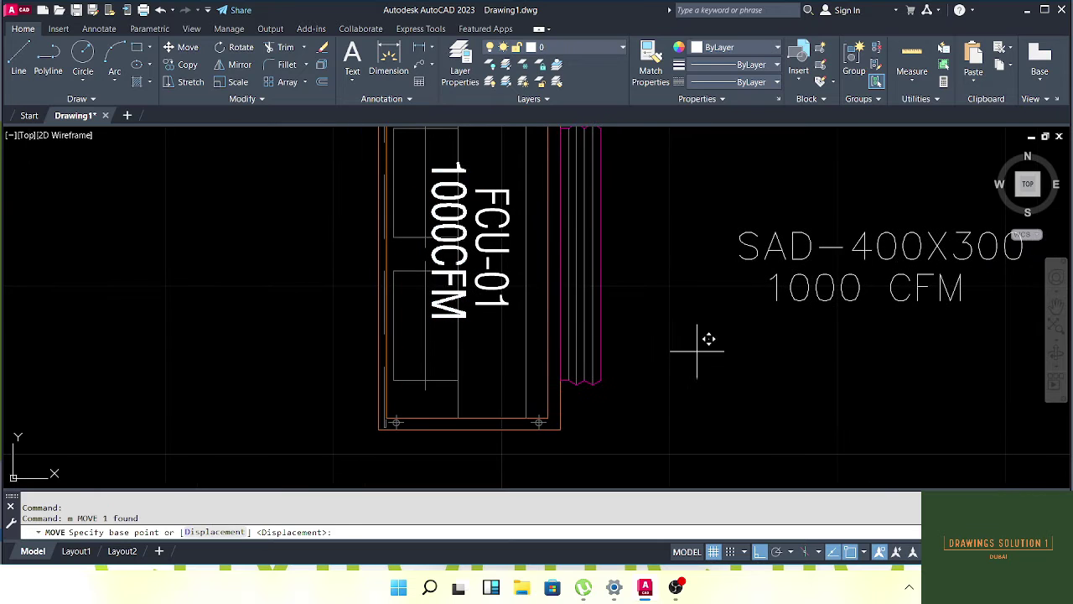
pyautogui.click(695, 343)
pyautogui.press('Escape')
pyautogui.press('Escape')
pyautogui.scroll(2, 474, 302)
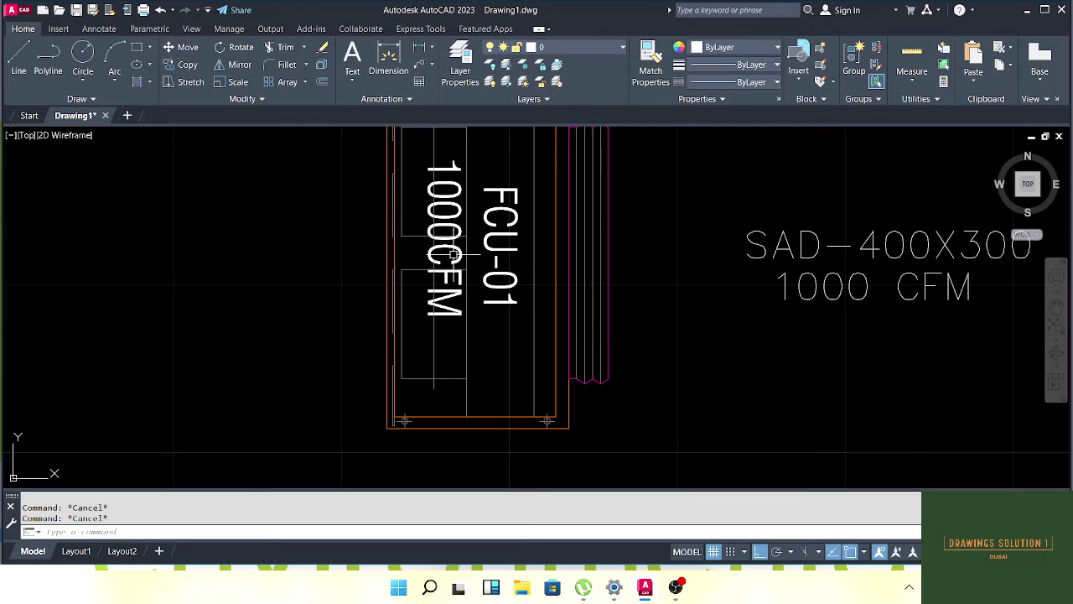
# Replace CFM with l/s in the FCU-02 unit's airflow text and add a space after 1000
pyautogui.scroll(-5, 453, 256)
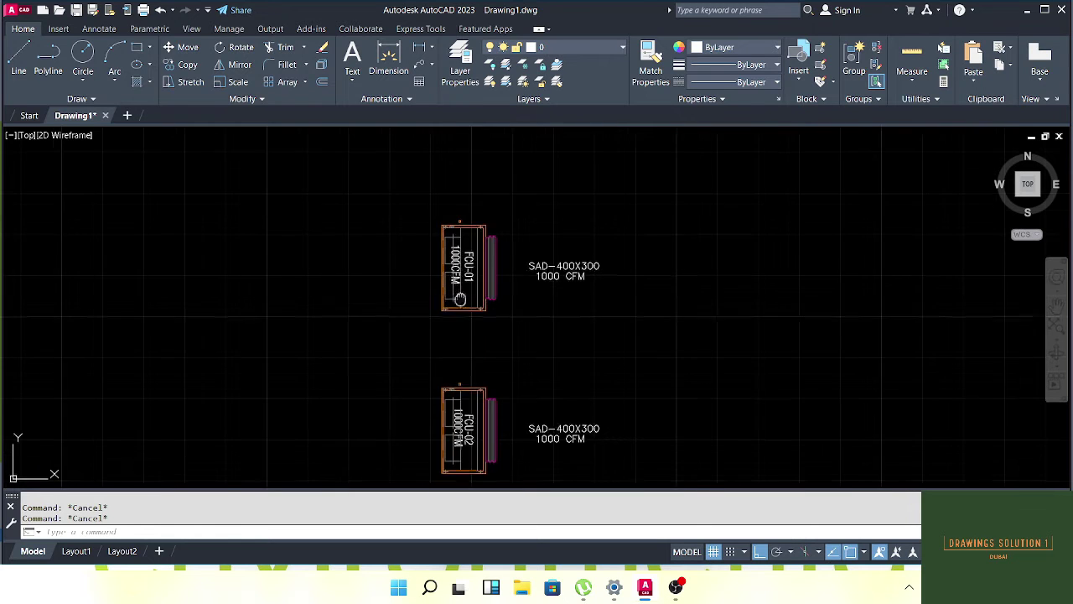
pyautogui.scroll(5, 468, 457)
pyautogui.click(452, 277)
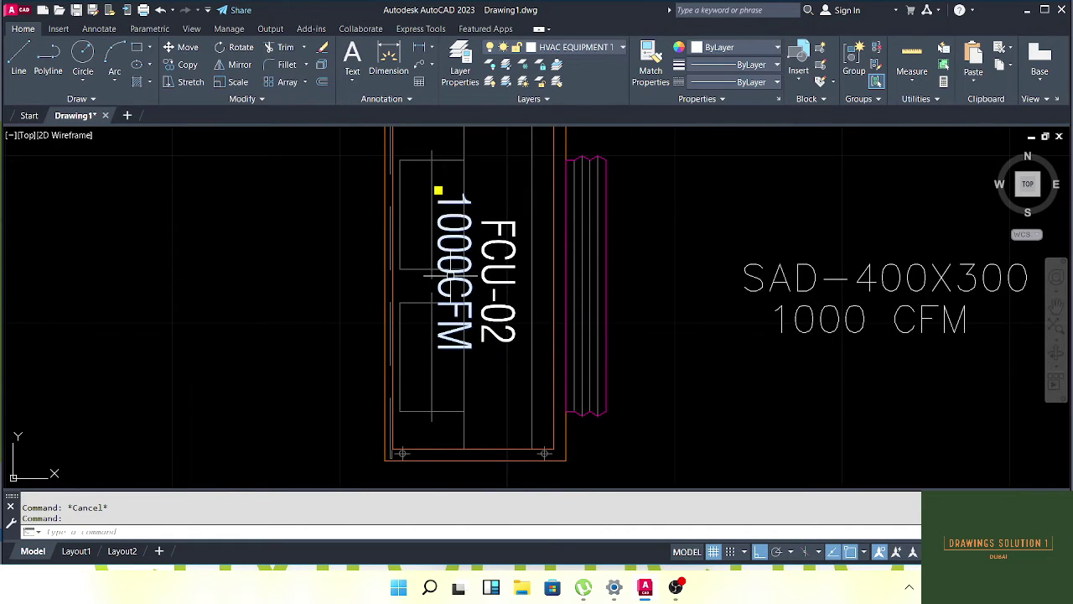
pyautogui.doubleClick(452, 277)
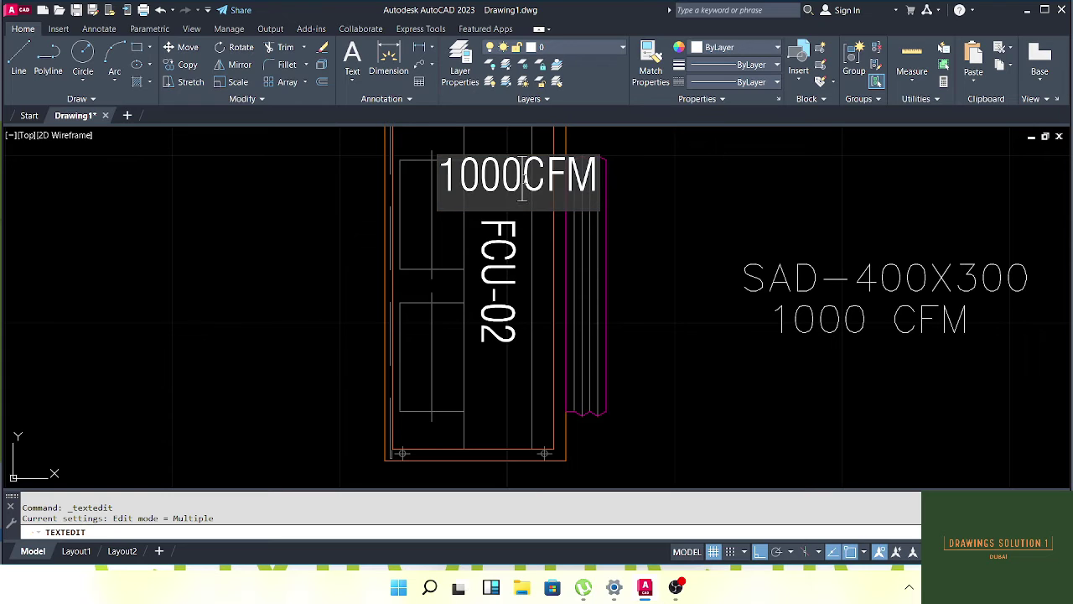
pyautogui.moveTo(522, 180); pyautogui.dragTo(606, 191)
pyautogui.write('l/')
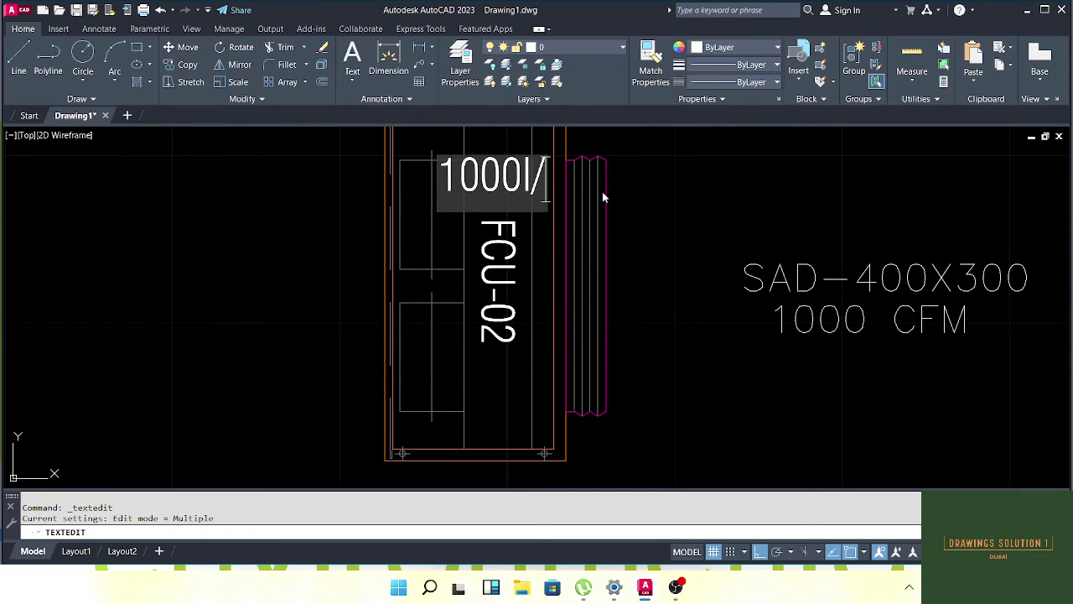
pyautogui.write('s')
pyautogui.click(522, 189)
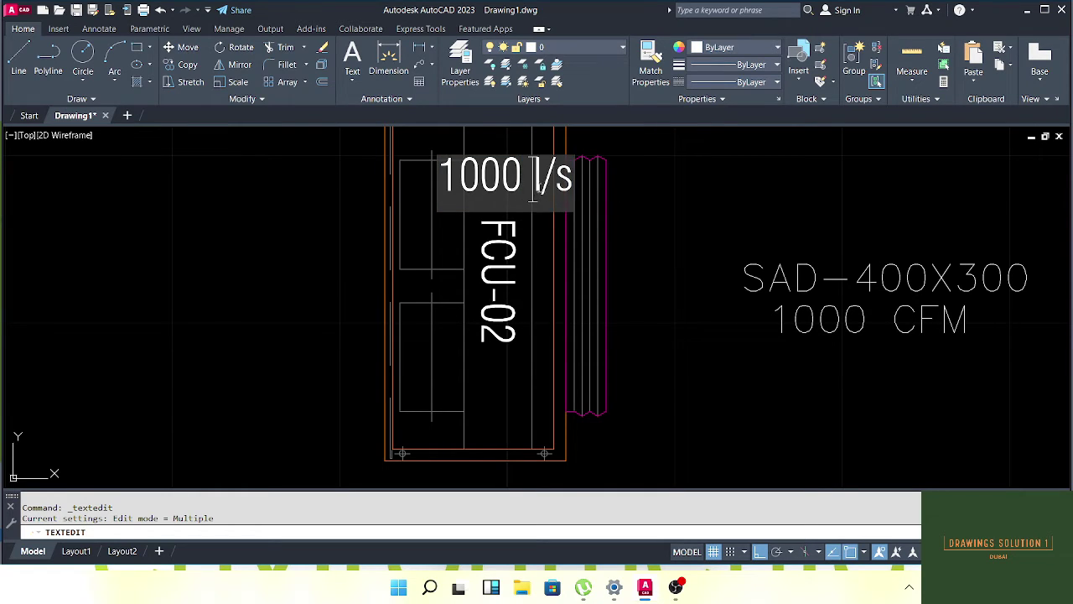
# Retype the airflow unit in capitals so the FCU-02 text reads 1000 L/S, and finish text editing
pyautogui.moveTo(534, 186); pyautogui.dragTo(600, 187)
pyautogui.write('L')
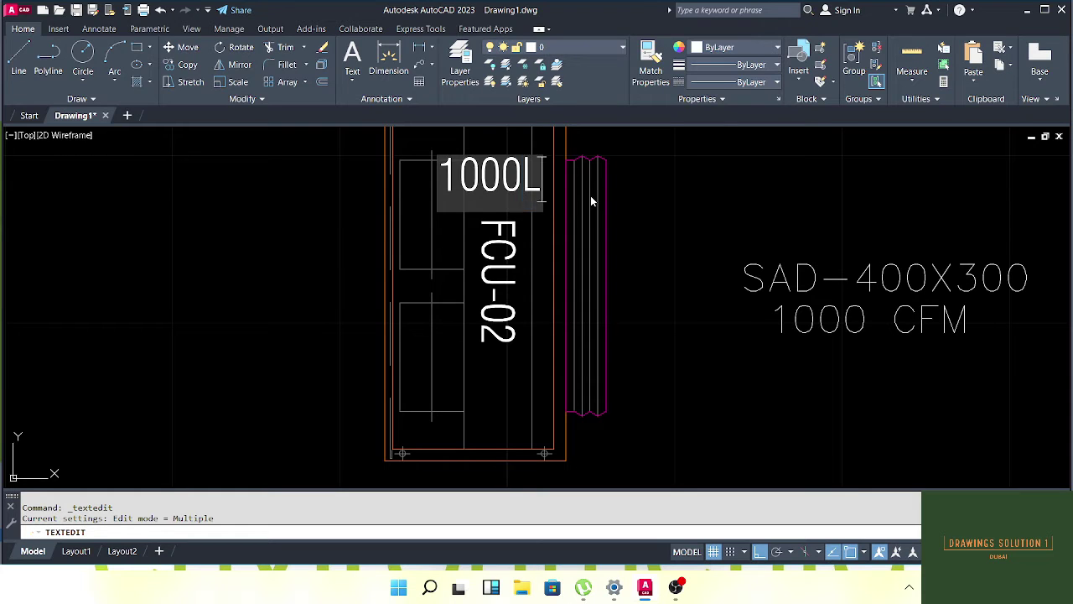
pyautogui.write('/S')
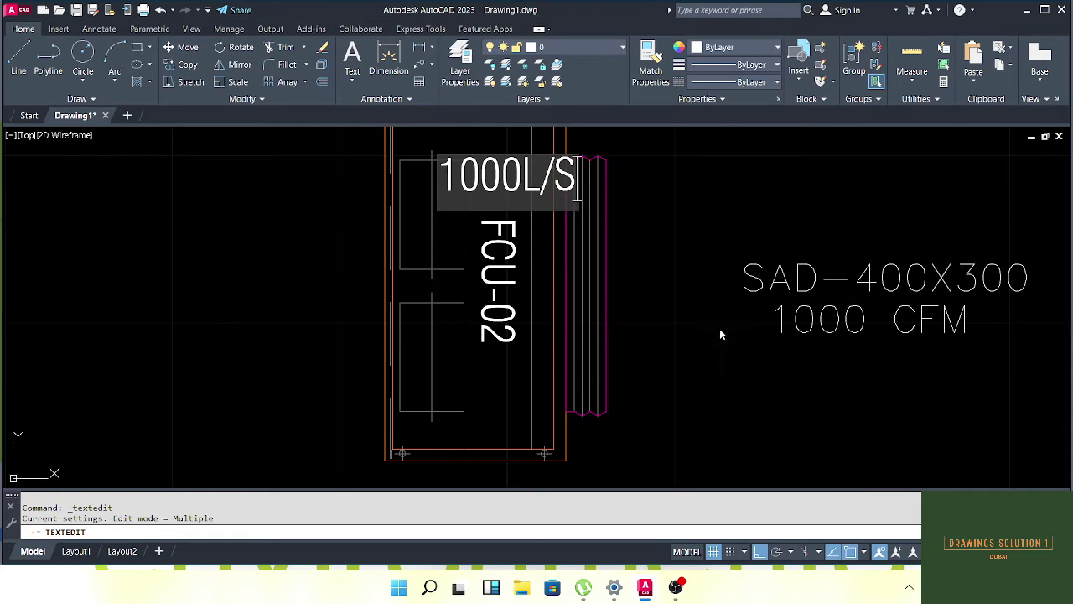
pyautogui.click(663, 297)
pyautogui.press('Escape')
pyautogui.press('Escape')
# Insert a space in the FCU-01 unit's airflow text so it reads 1000 CFM
pyautogui.scroll(1, 548, 313)
pyautogui.scroll(-6, 520, 312)
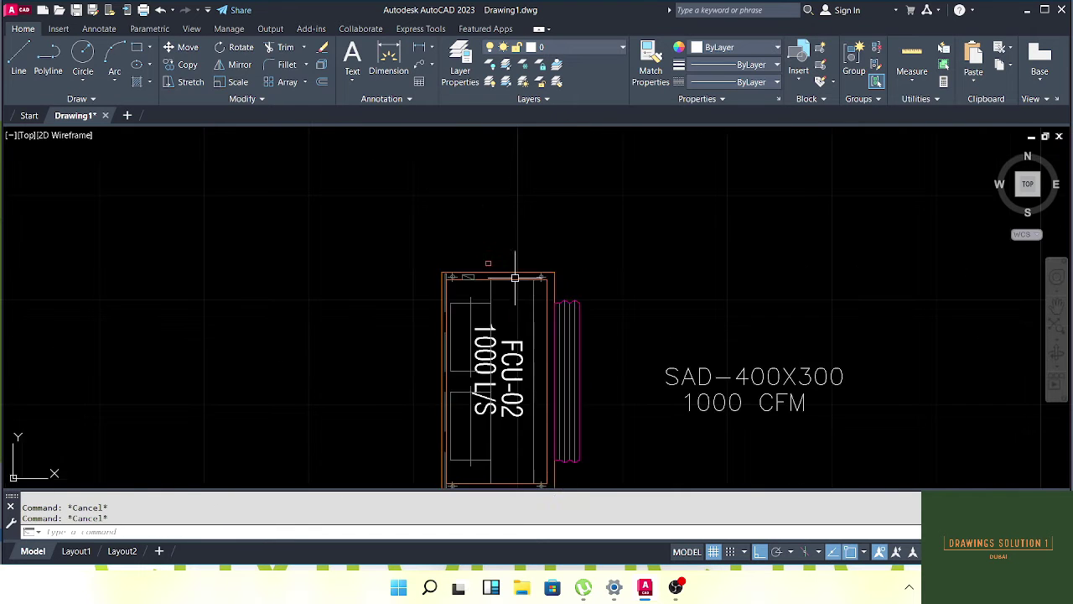
pyautogui.scroll(4, 496, 261)
pyautogui.click(491, 255)
pyautogui.doubleClick(490, 255)
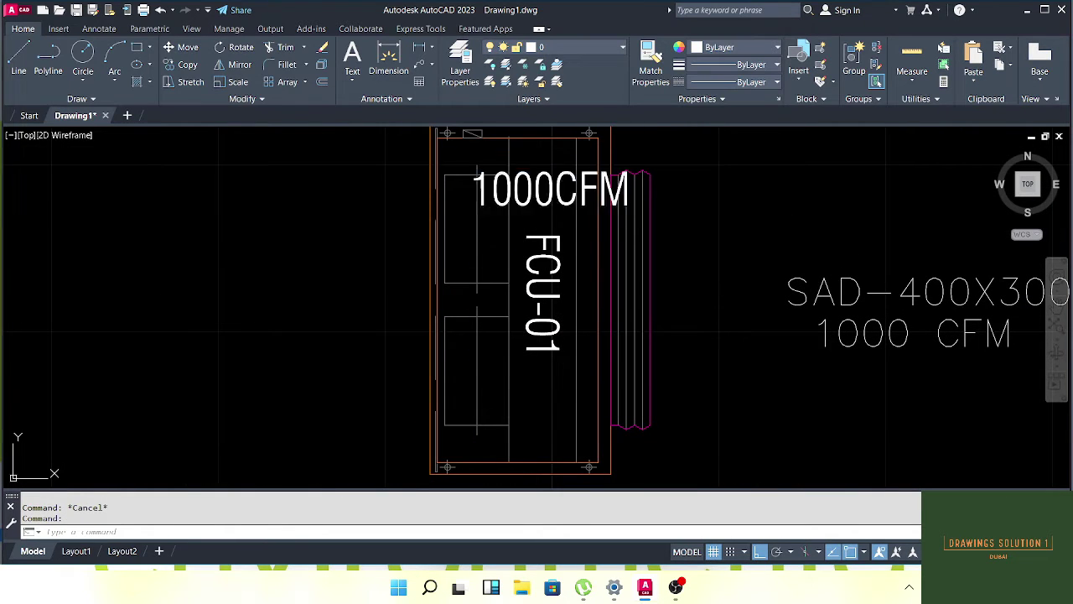
pyautogui.click(560, 199)
pyautogui.click(696, 330)
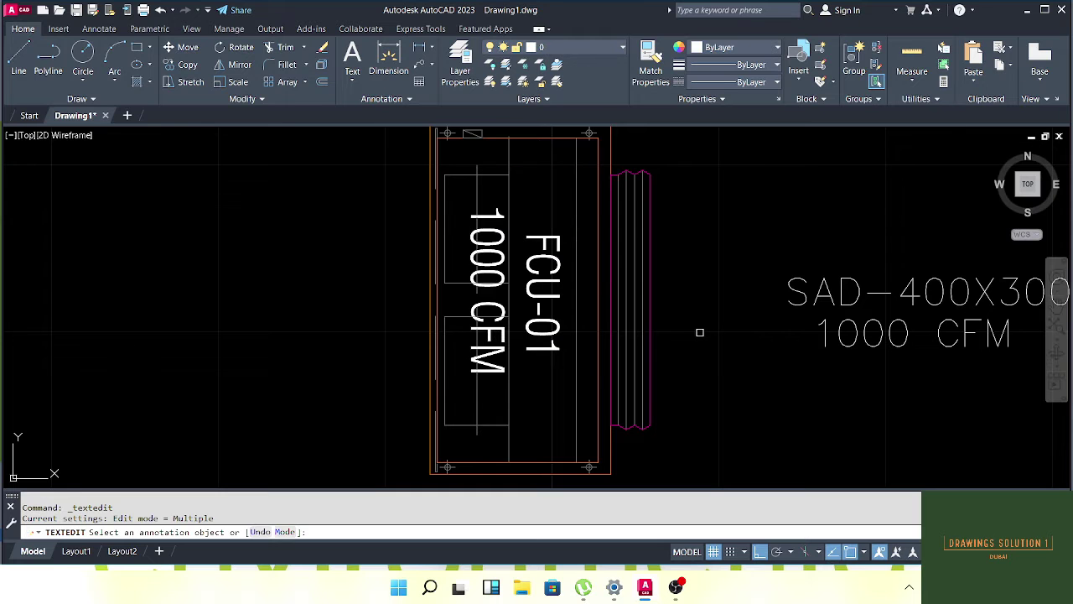
pyautogui.press('Escape')
pyautogui.press('Escape')
# Copy the FCU-01 unit's 1000 CFM text about 1.02 units straight down into the gap between the two units
pyautogui.scroll(-5, 586, 327)
pyautogui.scroll(2, 519, 297)
pyautogui.moveTo(520, 297); pyautogui.dragTo(513, 269)
pyautogui.moveTo(489, 178)
pyautogui.mouseDown()
pyautogui.moveTo(529, 263)
pyautogui.moveTo(490, 242)
pyautogui.mouseUp()
pyautogui.scroll(5, 526, 265)
pyautogui.moveTo(465, 200)
pyautogui.mouseDown()
pyautogui.moveTo(501, 248)
pyautogui.moveTo(513, 220)
pyautogui.mouseUp()
pyautogui.click(499, 251)
pyautogui.write('co')
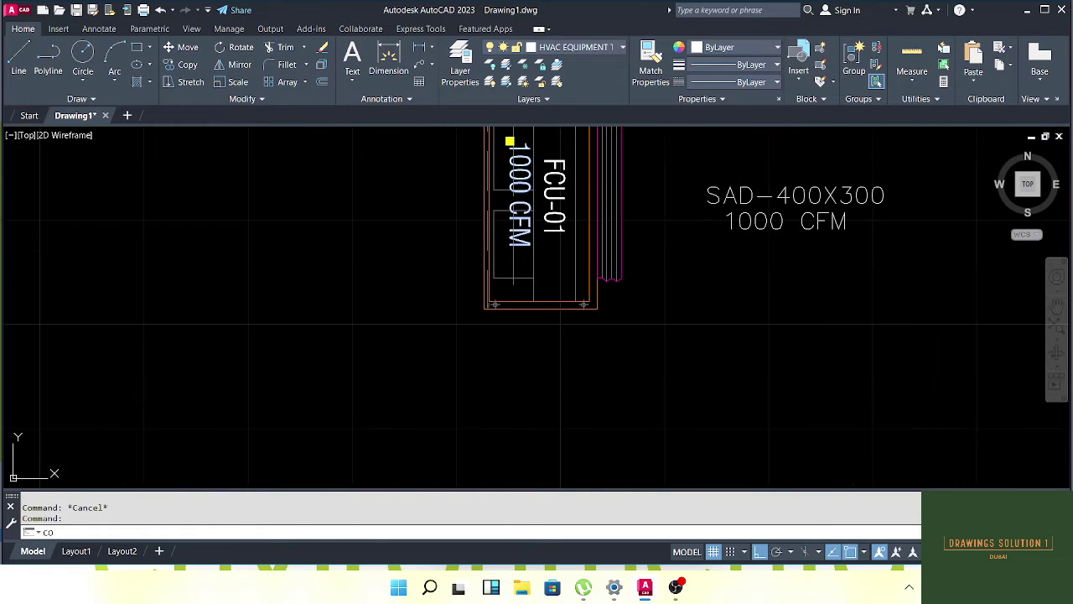
pyautogui.press('Return')
pyautogui.click(517, 197)
pyautogui.scroll(-2, 516, 342)
pyautogui.moveTo(513, 350); pyautogui.dragTo(491, 233)
pyautogui.click(562, 267)
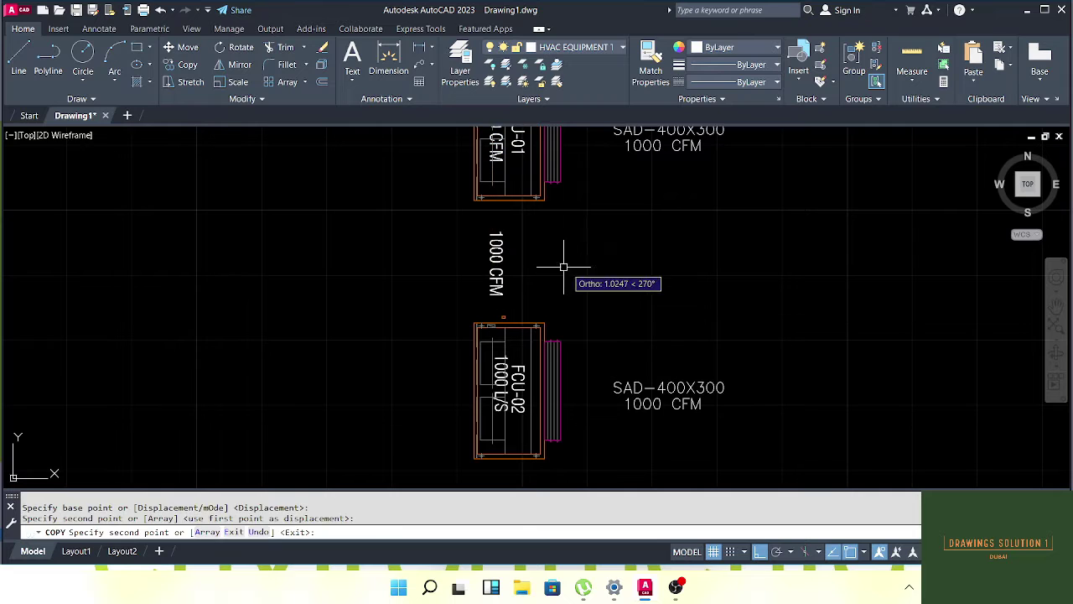
pyautogui.press('Escape')
pyautogui.press('Escape')
# Rotate the copied 1000 CFM text between the units by 90 degrees so it reads horizontally
pyautogui.click(524, 256)
pyautogui.click(476, 268)
pyautogui.scroll(2, 542, 273)
pyautogui.click(528, 323)
pyautogui.write('ro')
pyautogui.press('Return')
pyautogui.click(504, 265)
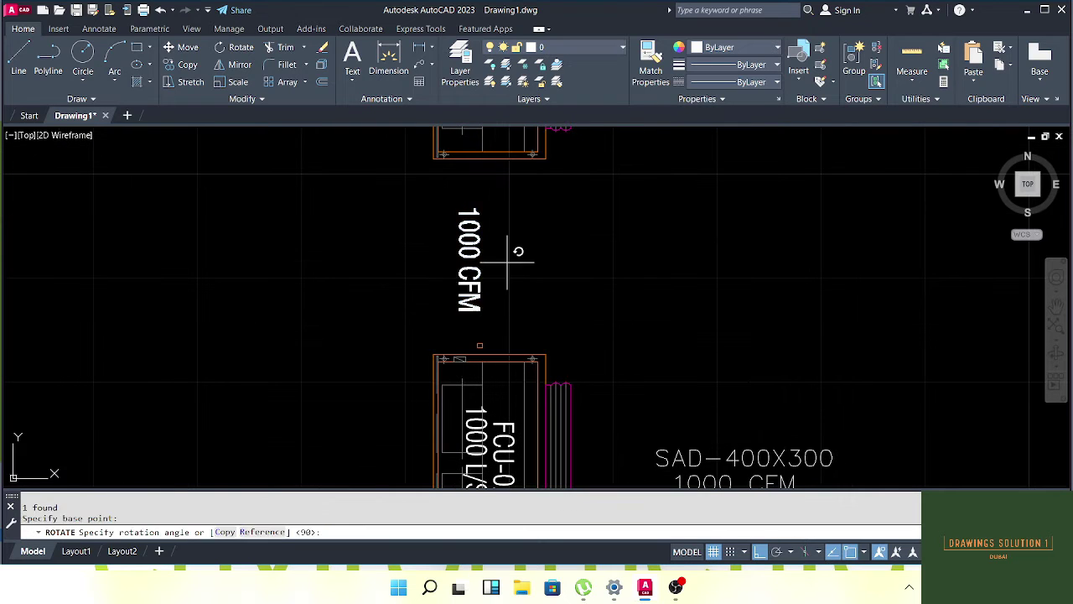
pyautogui.press('Escape')
pyautogui.press('Escape')
# Open the horizontal 1000 CFM text above the FCU-02 unit for editing and close the text editor again
pyautogui.scroll(2, 510, 309)
pyautogui.scroll(-1, 426, 296)
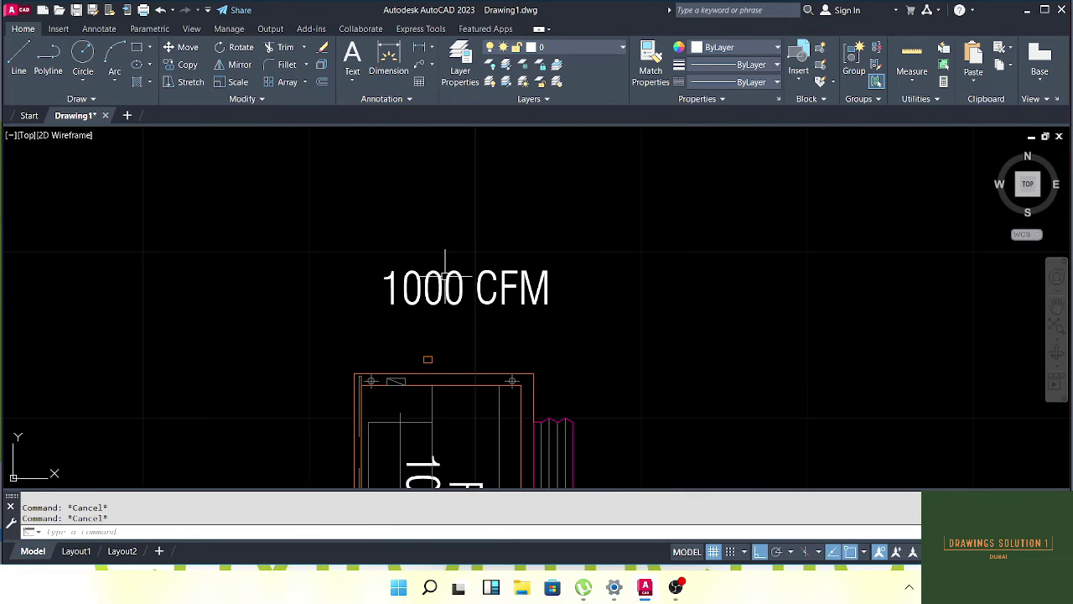
pyautogui.moveTo(443, 277); pyautogui.dragTo(528, 277)
pyautogui.click(500, 267)
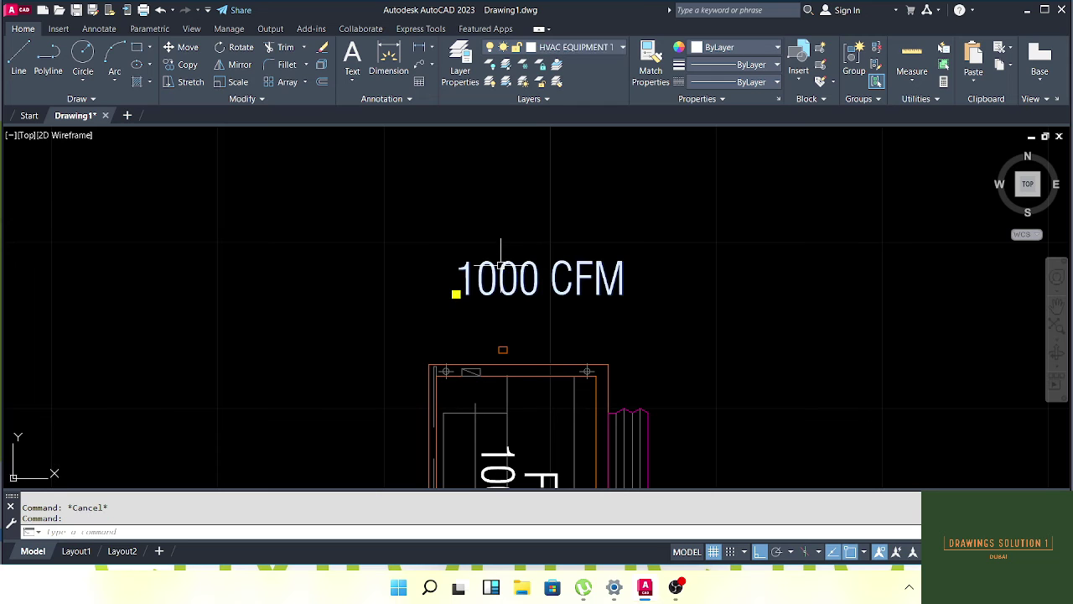
pyautogui.doubleClick(550, 281)
pyautogui.click(552, 285)
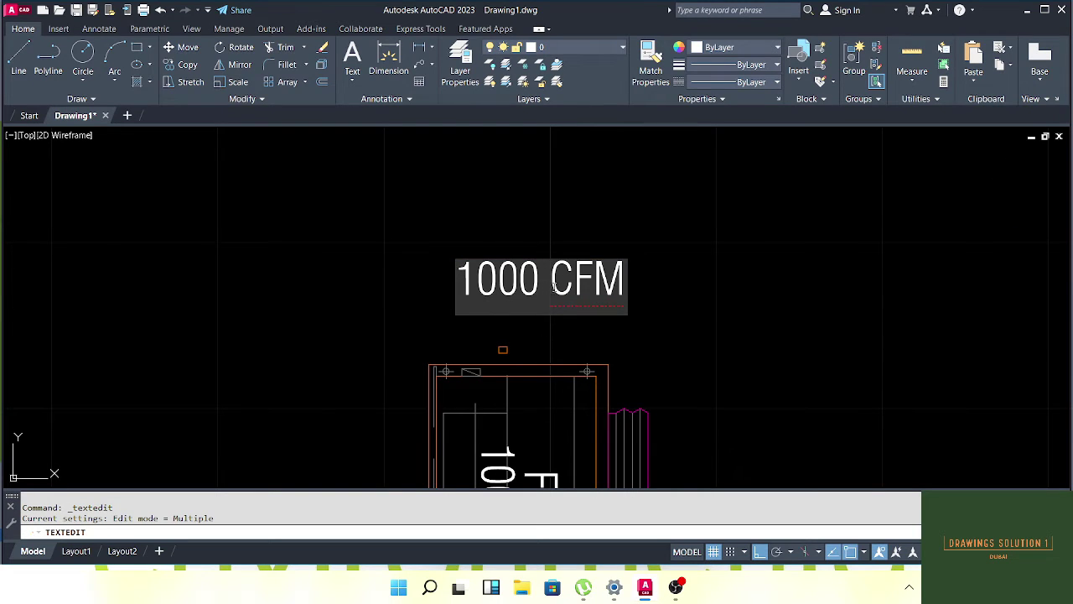
pyautogui.click(545, 328)
pyautogui.press('Escape')
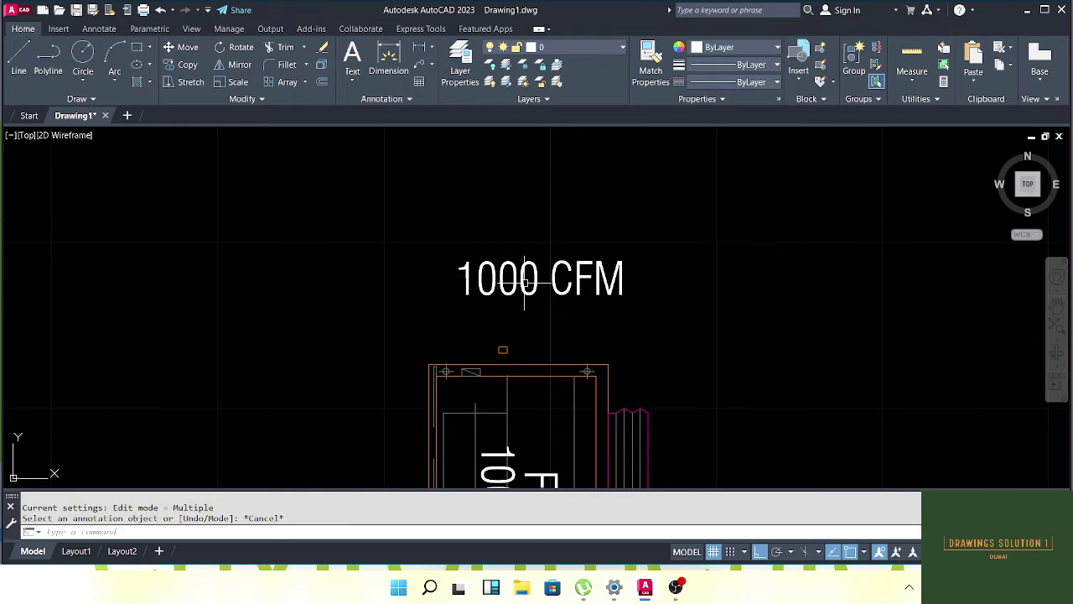
# Move the horizontal 1000 CFM text above the FCU-02 unit slightly straight up, away from the unit
pyautogui.press('Escape')
pyautogui.click(503, 280)
pyautogui.moveTo(507, 272); pyautogui.dragTo(467, 277)
pyautogui.write('m')
pyautogui.press('space')
pyautogui.click(652, 306)
pyautogui.click(650, 263)
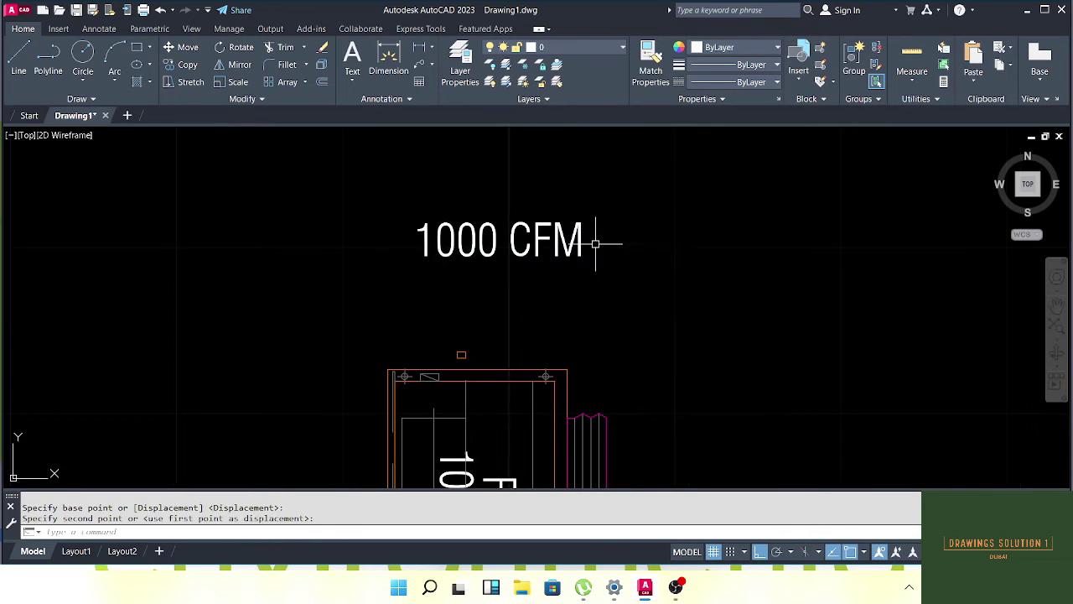
# Copy the horizontal 1000 CFM text once straight to the right, just beside the original
pyautogui.moveTo(596, 244); pyautogui.dragTo(571, 285)
pyautogui.press('Escape')
pyautogui.click(601, 249)
pyautogui.click(522, 322)
pyautogui.moveTo(522, 323); pyautogui.dragTo(443, 301)
pyautogui.write('co')
pyautogui.press('Return')
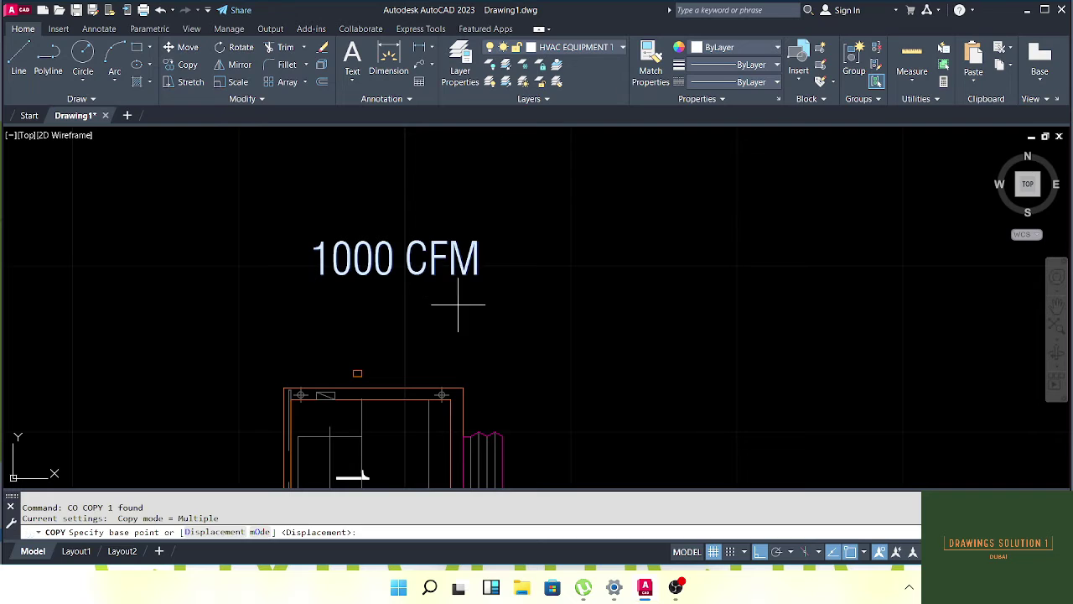
pyautogui.click(456, 304)
pyautogui.click(655, 304)
pyautogui.press('Escape')
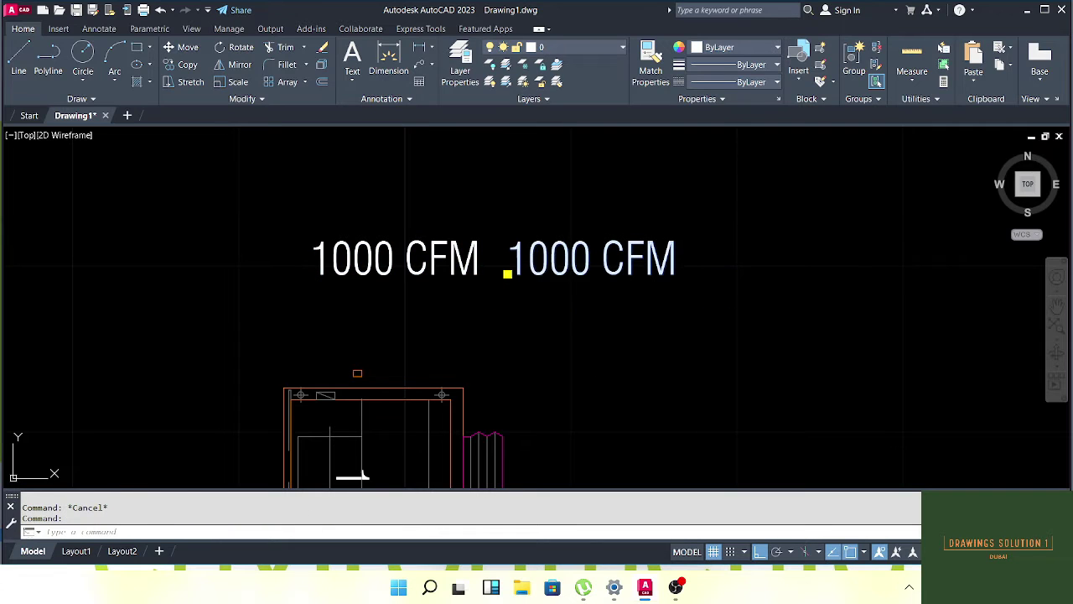
# Change the copied text beside the 1000 CFM text to read DIV
pyautogui.doubleClick(582, 268)
pyautogui.write('DI')
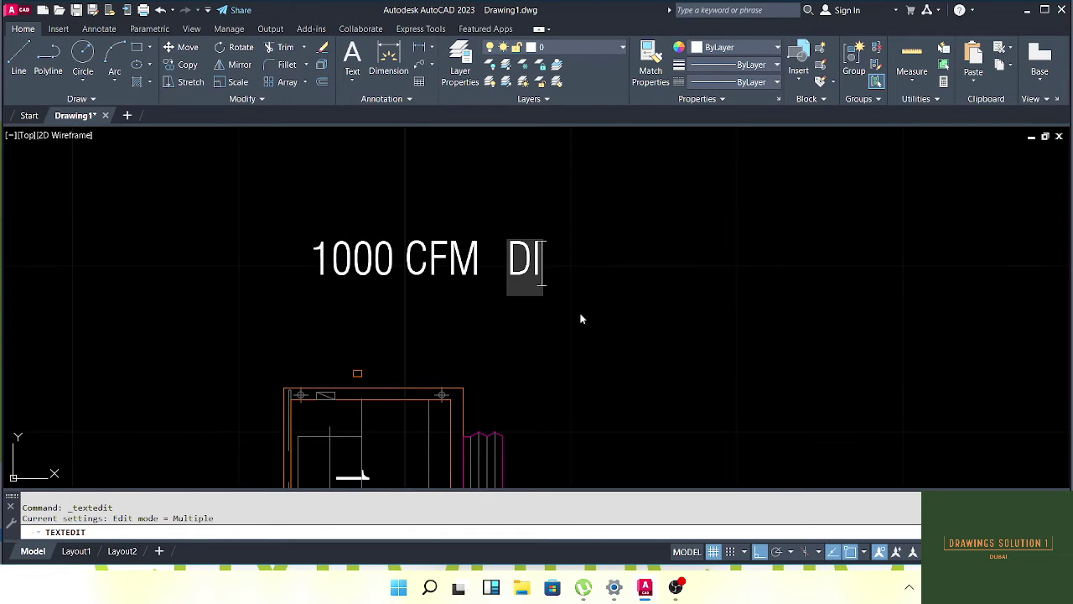
pyautogui.write('V')
pyautogui.click(578, 330)
pyautogui.press('Escape')
pyautogui.press('Escape')
# Copy the 1000 CFM text straight to the right so the copy follows the DIV text with a small gap
pyautogui.click(469, 212)
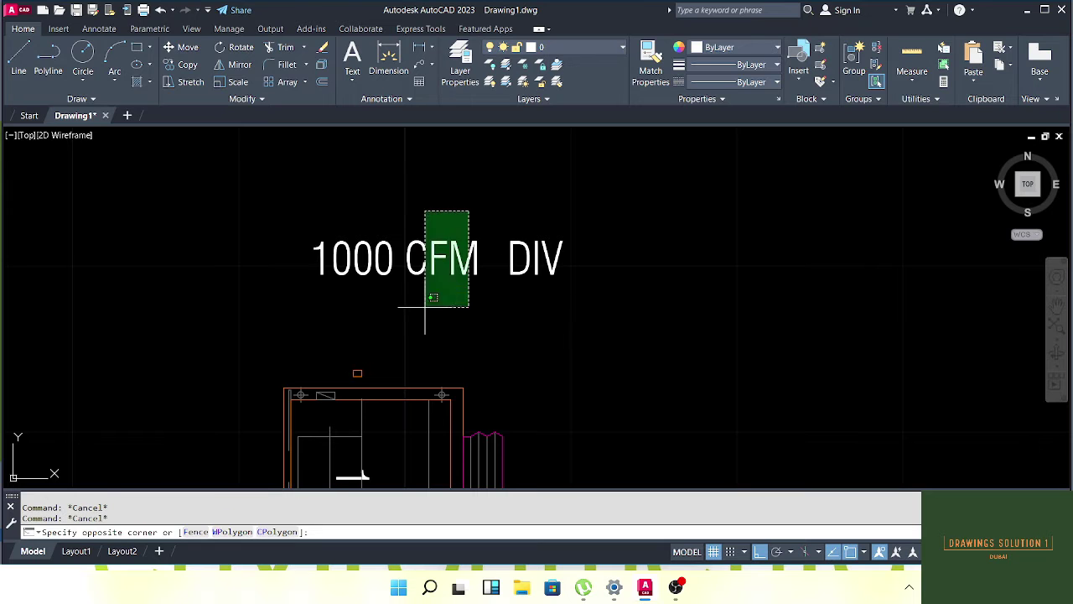
pyautogui.click(425, 307)
pyautogui.write('co')
pyautogui.press('Return')
pyautogui.click(383, 315)
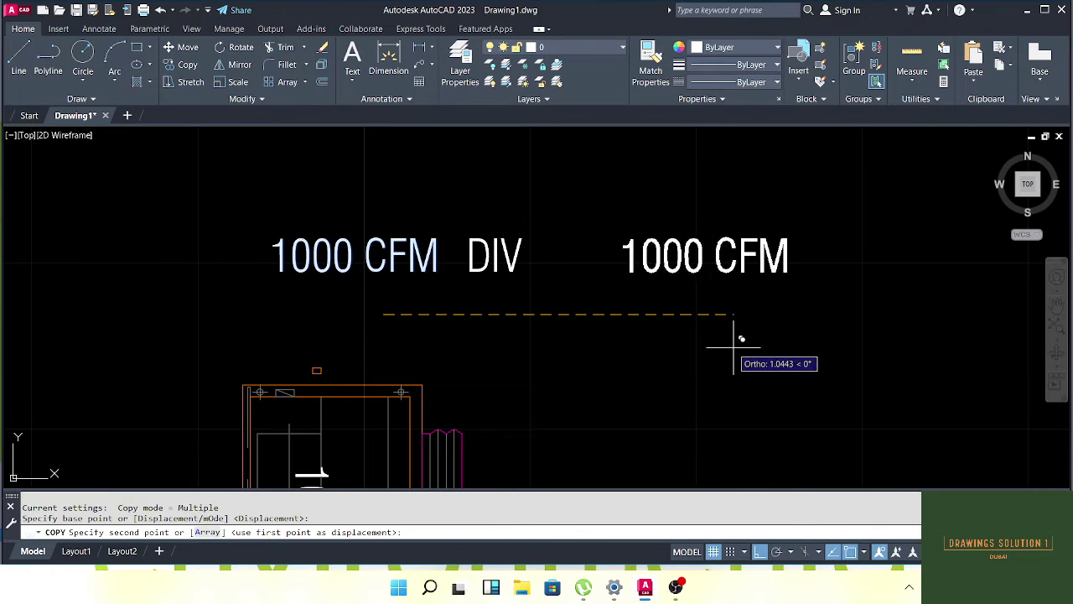
pyautogui.click(680, 331)
pyautogui.press('Escape')
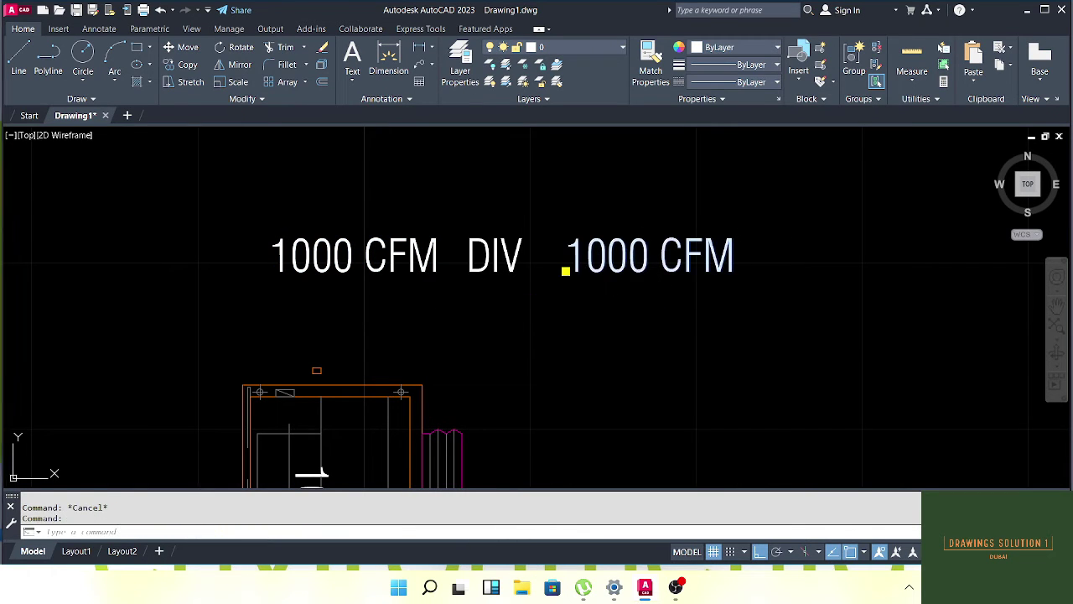
# Change the copied text after DIV to read 2.11
pyautogui.doubleClick(613, 265)
pyautogui.write('2.11')
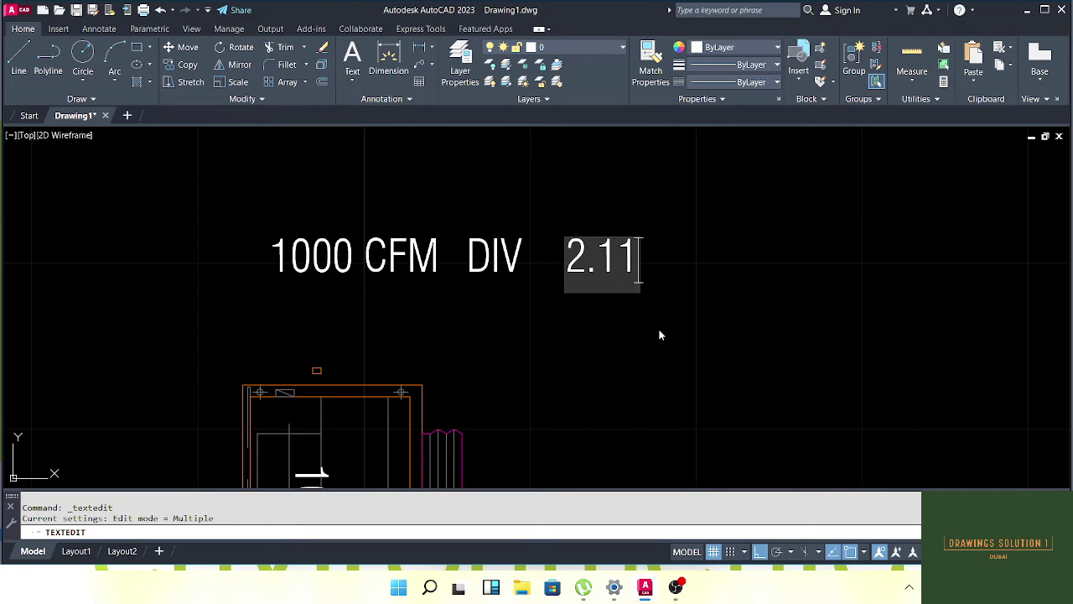
pyautogui.click(660, 336)
pyautogui.press('Escape')
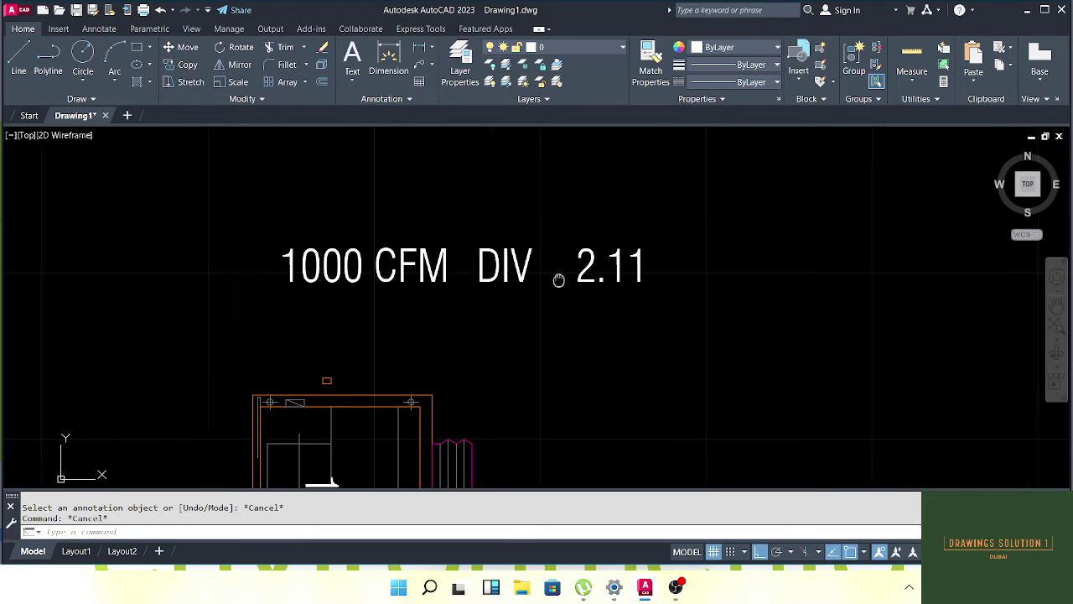
# Move the 1000 CFM, DIV and 2.11 texts together slightly straight up, farther from the unit below
pyautogui.moveTo(362, 276); pyautogui.dragTo(402, 283)
pyautogui.moveTo(517, 275); pyautogui.dragTo(458, 276)
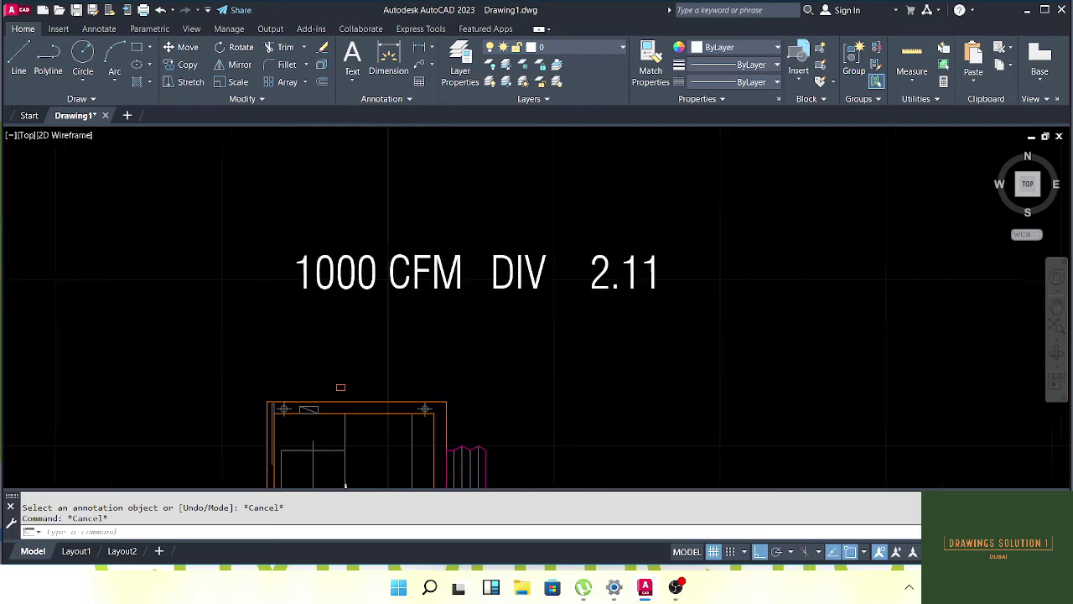
pyautogui.moveTo(606, 313)
pyautogui.mouseDown()
pyautogui.moveTo(539, 288)
pyautogui.moveTo(572, 280)
pyautogui.mouseUp()
pyautogui.press('Escape')
pyautogui.click(648, 229)
pyautogui.click(339, 290)
pyautogui.moveTo(454, 301); pyautogui.dragTo(406, 282)
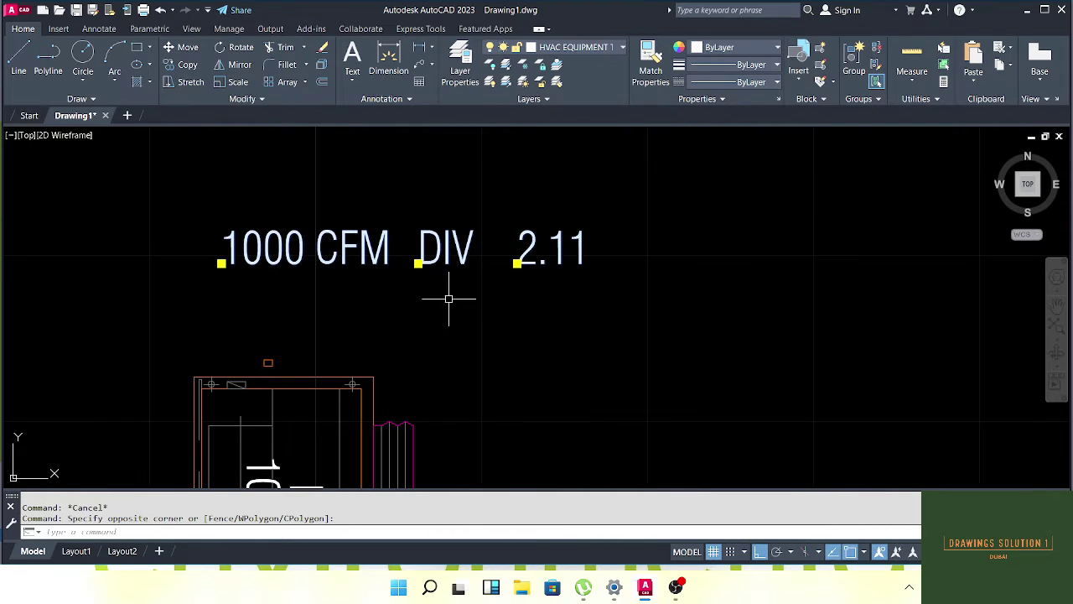
pyautogui.write('m')
pyautogui.press('space')
pyautogui.click(643, 355)
pyautogui.click(649, 307)
pyautogui.moveTo(649, 307); pyautogui.dragTo(683, 343)
pyautogui.press('Escape')
# Copy the 1000 CFM, DIV and 2.11 row straight down to form a second row beneath it
pyautogui.click(667, 197)
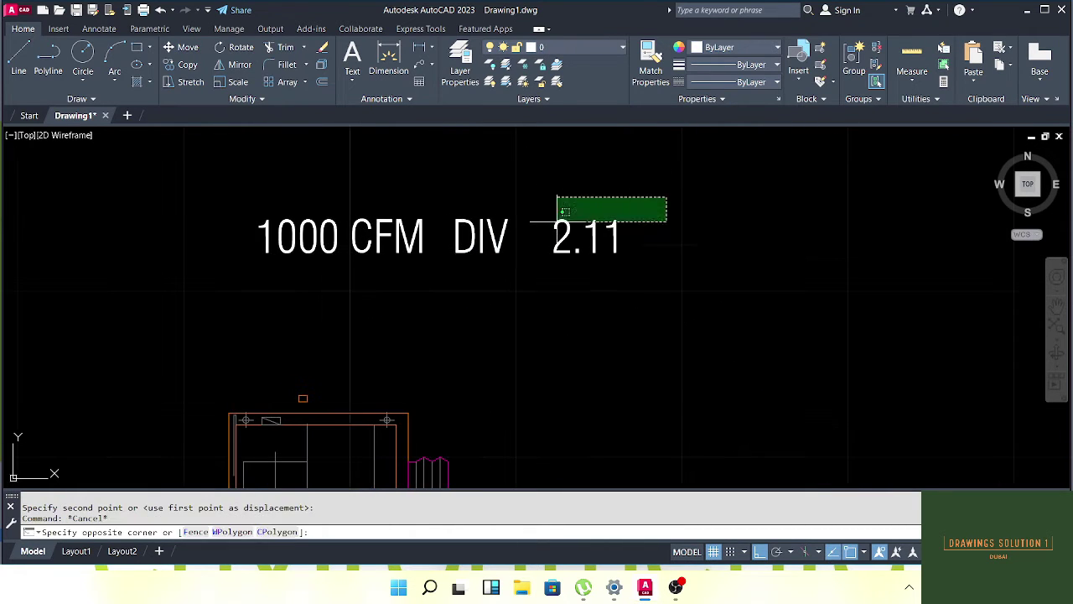
pyautogui.click(311, 280)
pyautogui.scroll(1, 328, 259)
pyautogui.write('co')
pyautogui.press('Return')
pyautogui.scroll(-1, 441, 285)
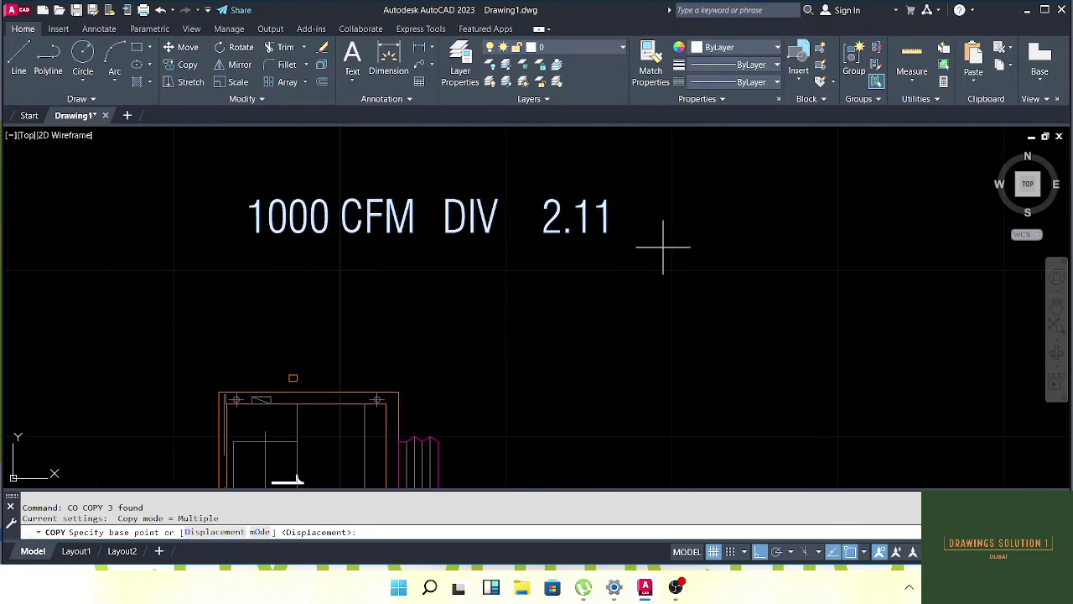
pyautogui.click(662, 210)
pyautogui.click(671, 284)
pyautogui.press('Escape')
# Replace CFM with L/S in the lower row's first text so it reads 1000 L/S
pyautogui.hscroll(-3, 455, 290)
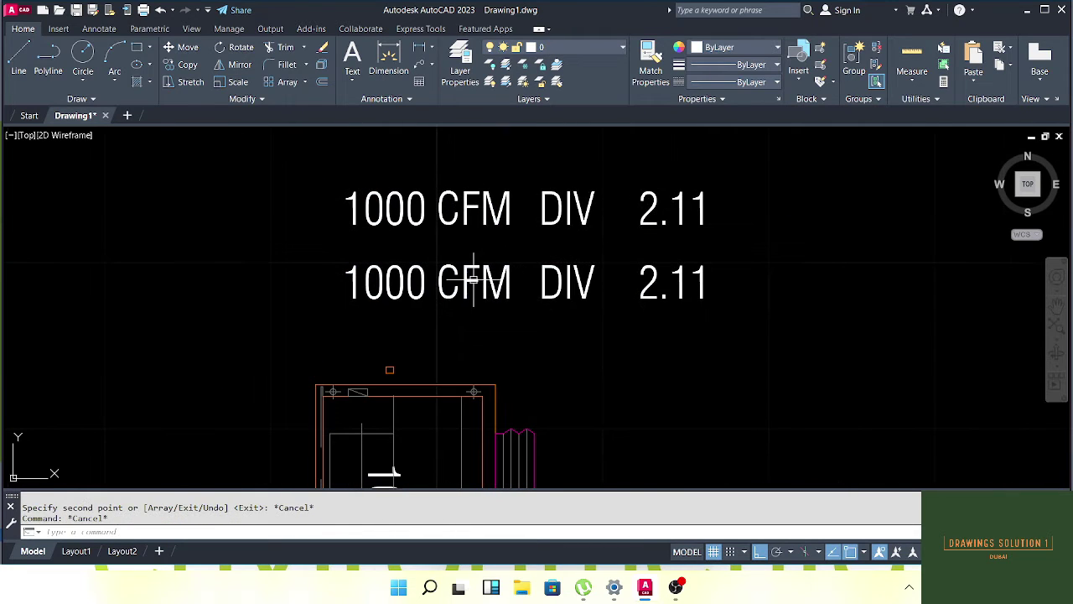
pyautogui.doubleClick(343, 293)
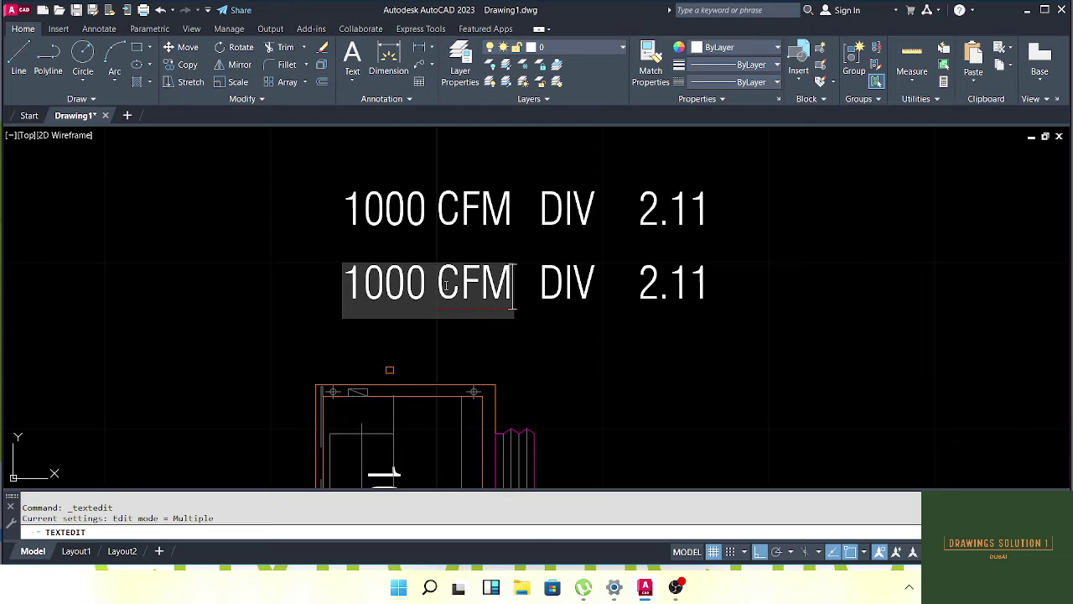
pyautogui.moveTo(438, 286); pyautogui.dragTo(516, 290)
pyautogui.write('L')
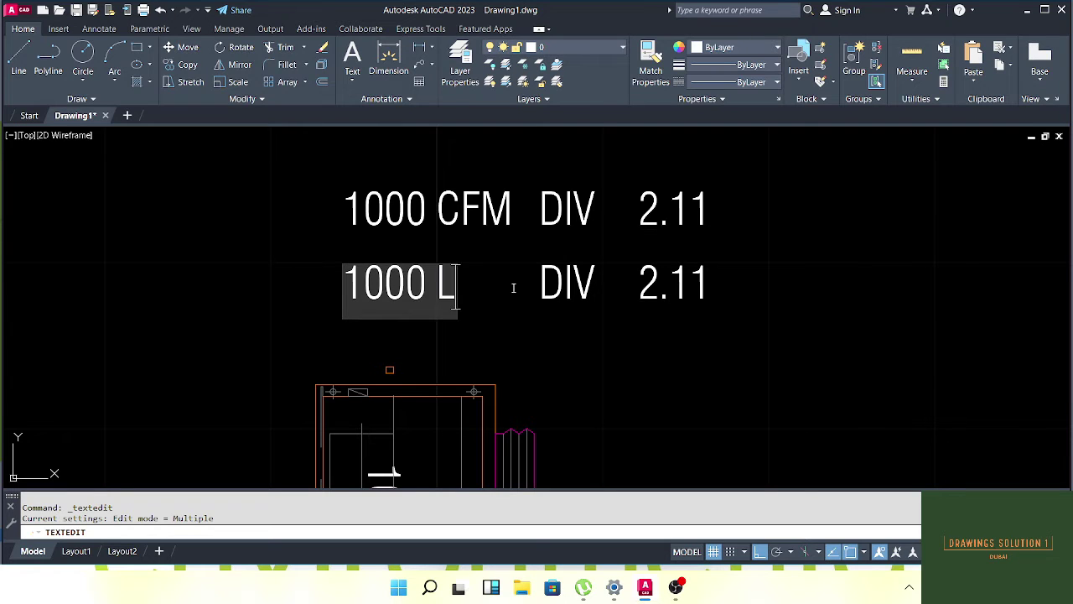
pyautogui.write('/S')
pyautogui.press('Escape')
pyautogui.press('Escape')
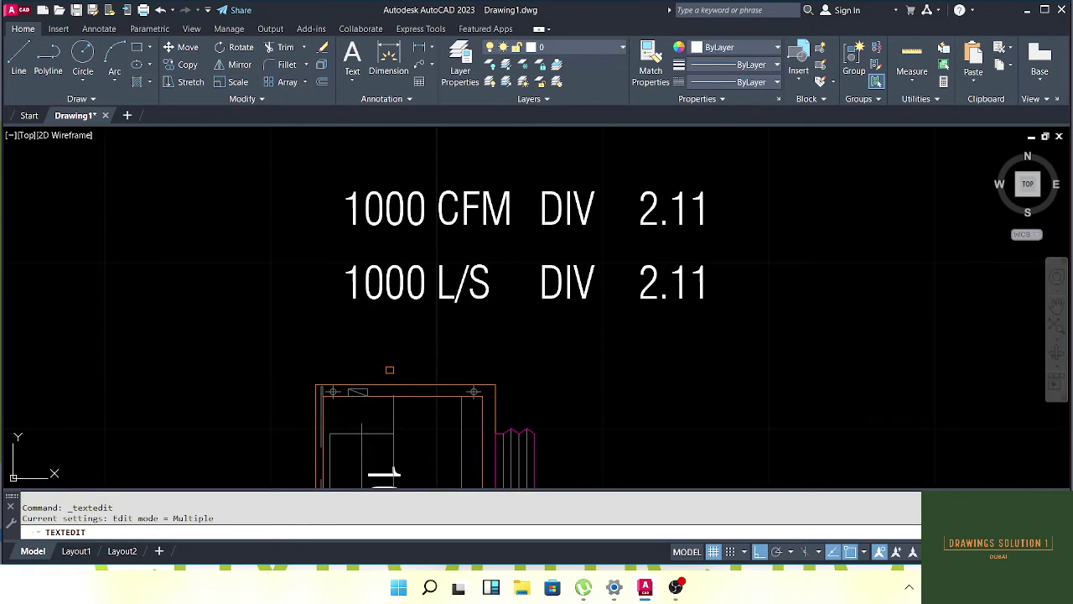
# Replace the DIV text in the lower row with X
pyautogui.moveTo(641, 291)
pyautogui.mouseDown()
pyautogui.moveTo(554, 294)
pyautogui.moveTo(529, 313)
pyautogui.mouseUp()
pyautogui.press('Escape')
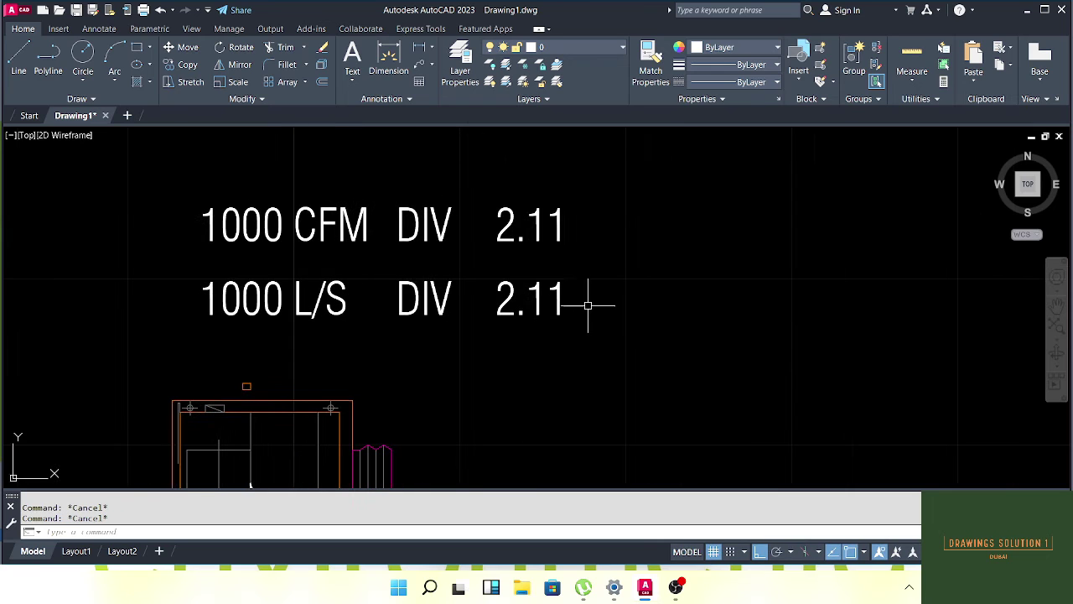
pyautogui.moveTo(395, 299); pyautogui.dragTo(478, 292)
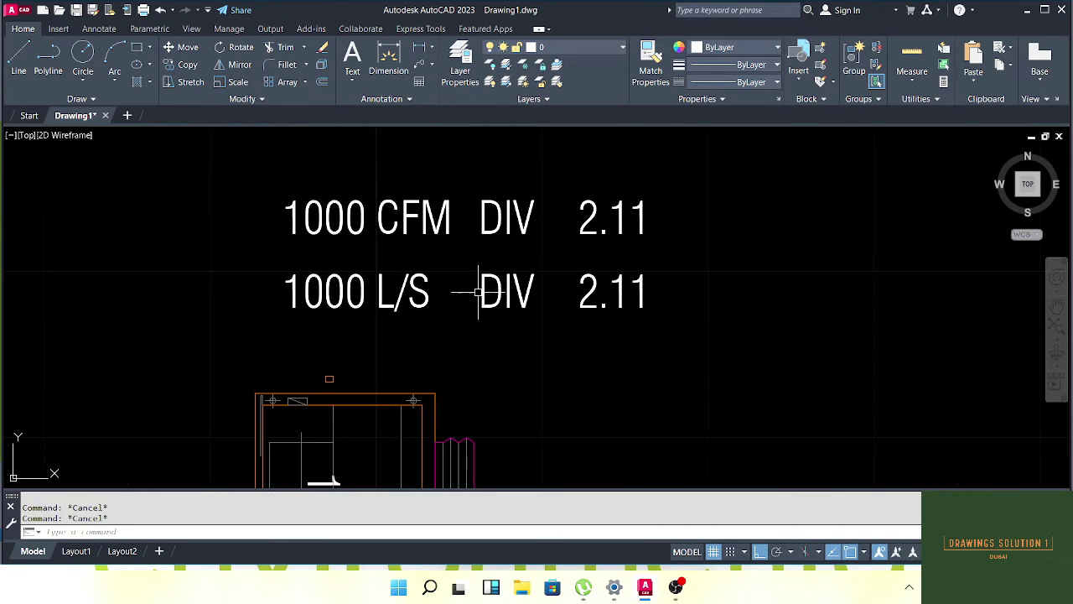
pyautogui.doubleClick(501, 296)
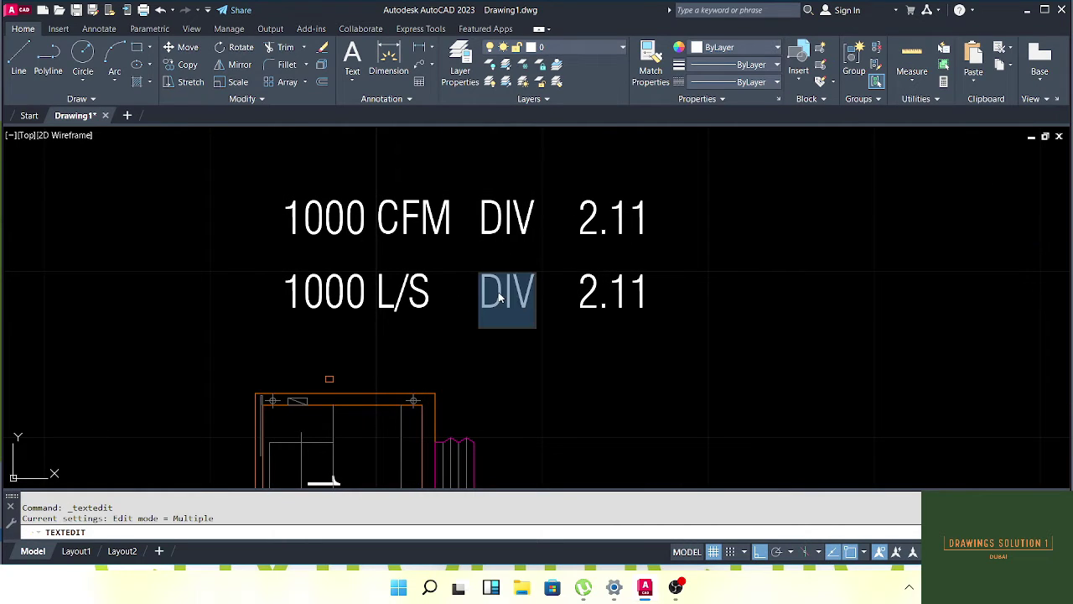
pyautogui.write('X')
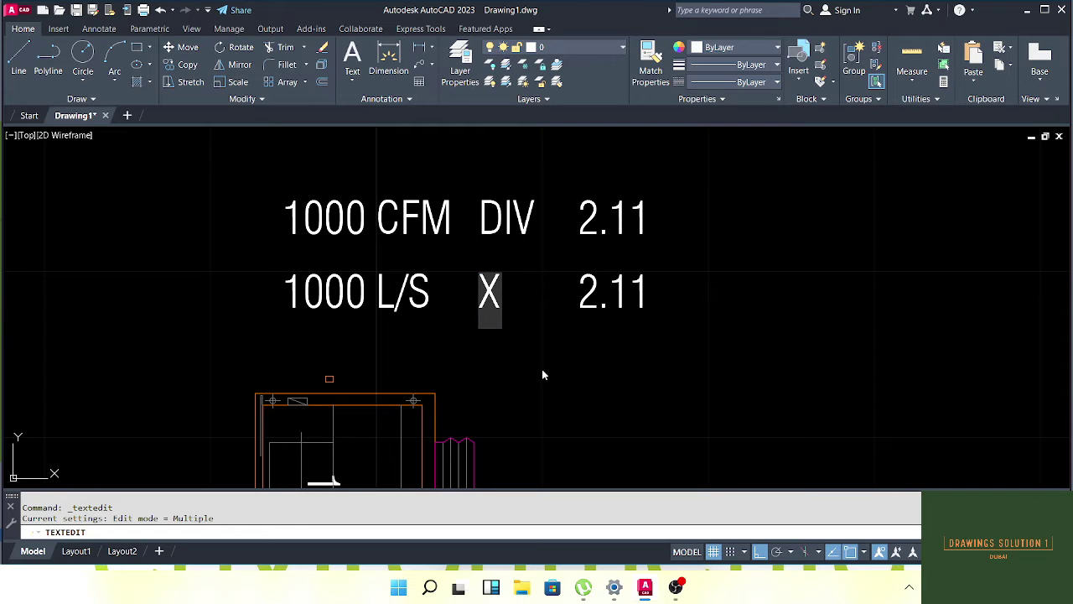
pyautogui.press('Escape')
pyautogui.press('Escape')
pyautogui.press('Escape')
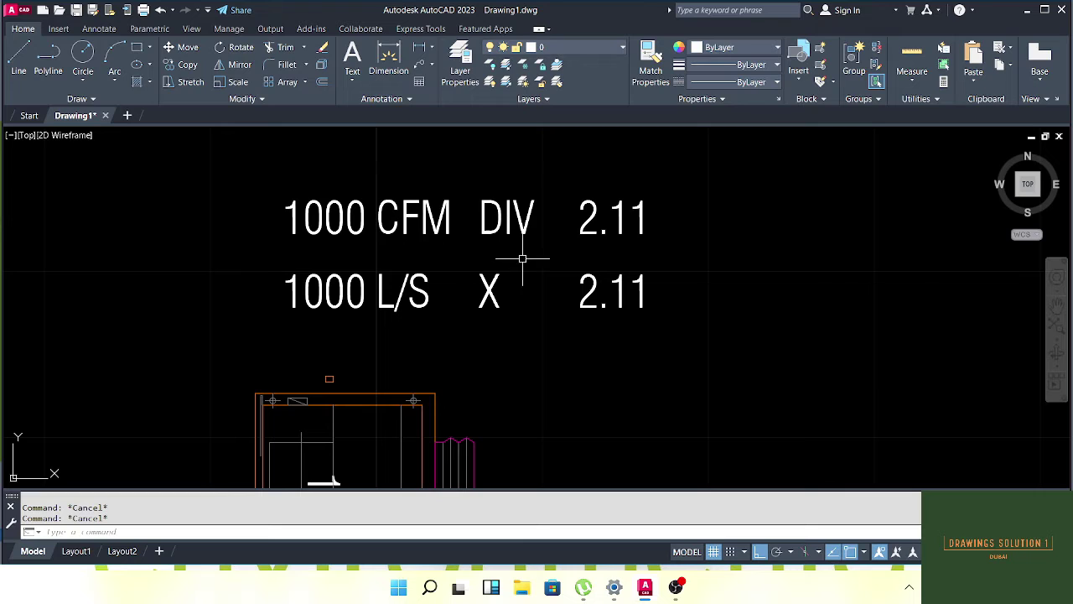
# Change the operator text between 1000 L/S and 2.11 in the lower row to MUL
pyautogui.doubleClick(490, 291)
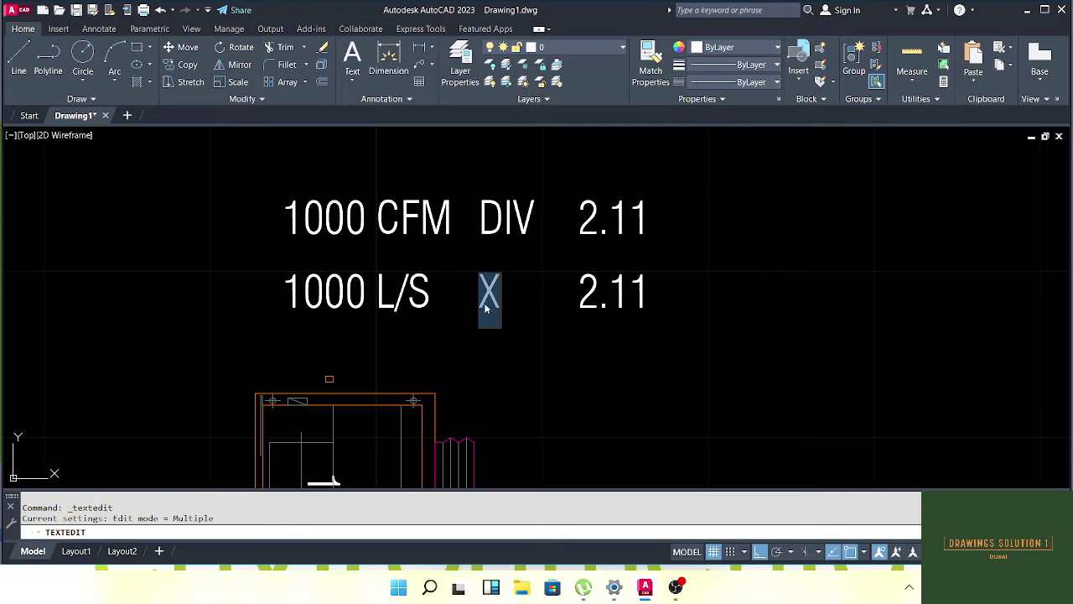
pyautogui.write('MUL')
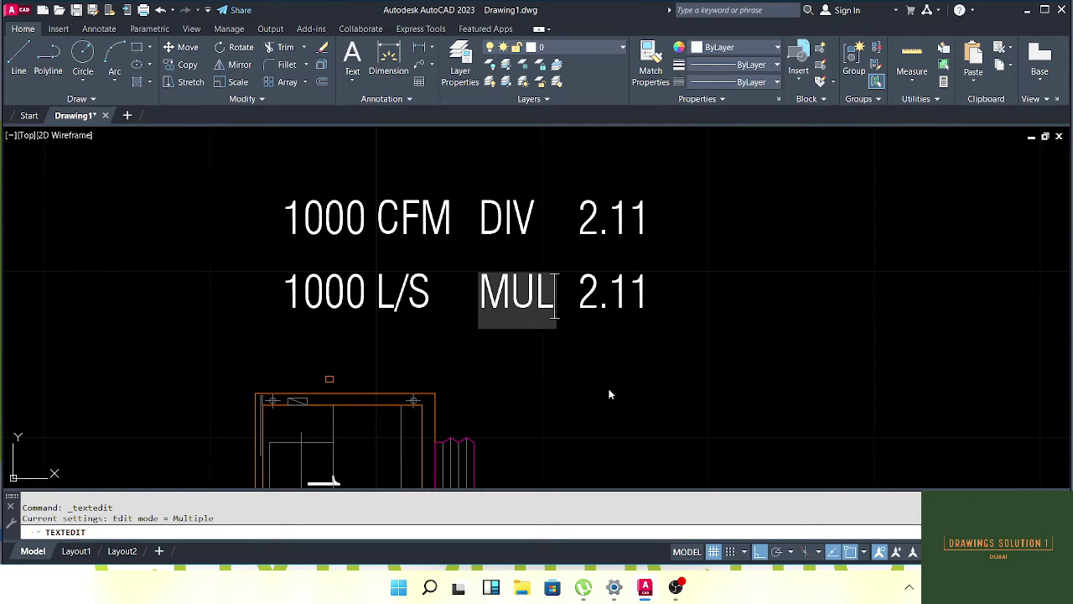
pyautogui.press('Escape')
pyautogui.press('Escape')
pyautogui.press('Escape')
pyautogui.press('Escape')
# Find and open the Windows Calculator, placing its window beside the two conversion rows
pyautogui.moveTo(654, 283)
pyautogui.mouseDown()
pyautogui.moveTo(551, 294)
pyautogui.moveTo(547, 266)
pyautogui.mouseUp()
pyautogui.scroll(-2, 551, 294)
pyautogui.moveTo(438, 268)
pyautogui.mouseDown()
pyautogui.moveTo(466, 265)
pyautogui.moveTo(458, 249)
pyautogui.mouseUp()
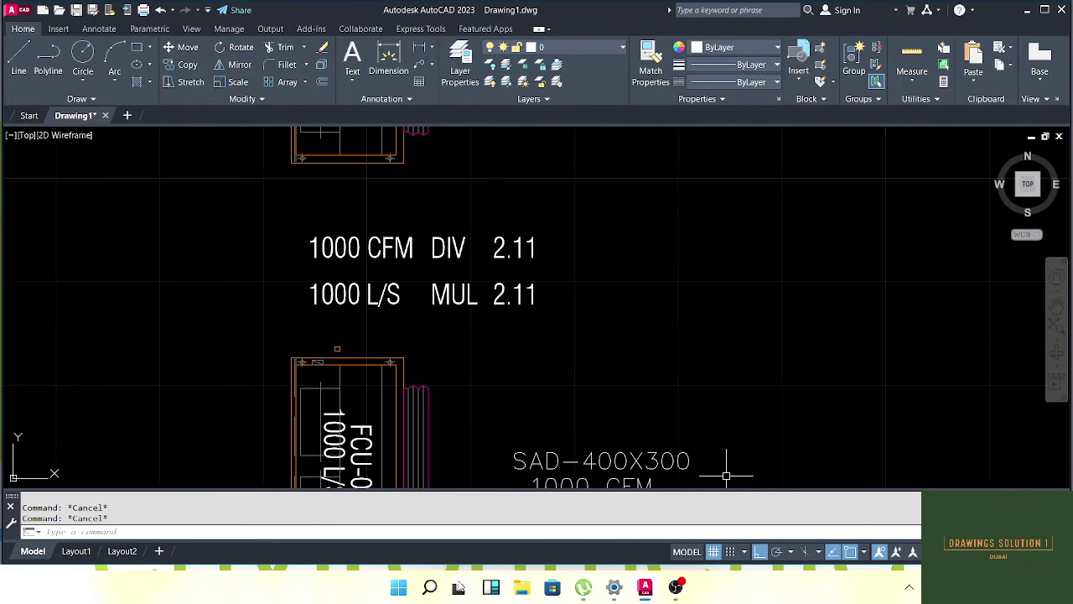
pyautogui.click(400, 591)
pyautogui.write('CALC')
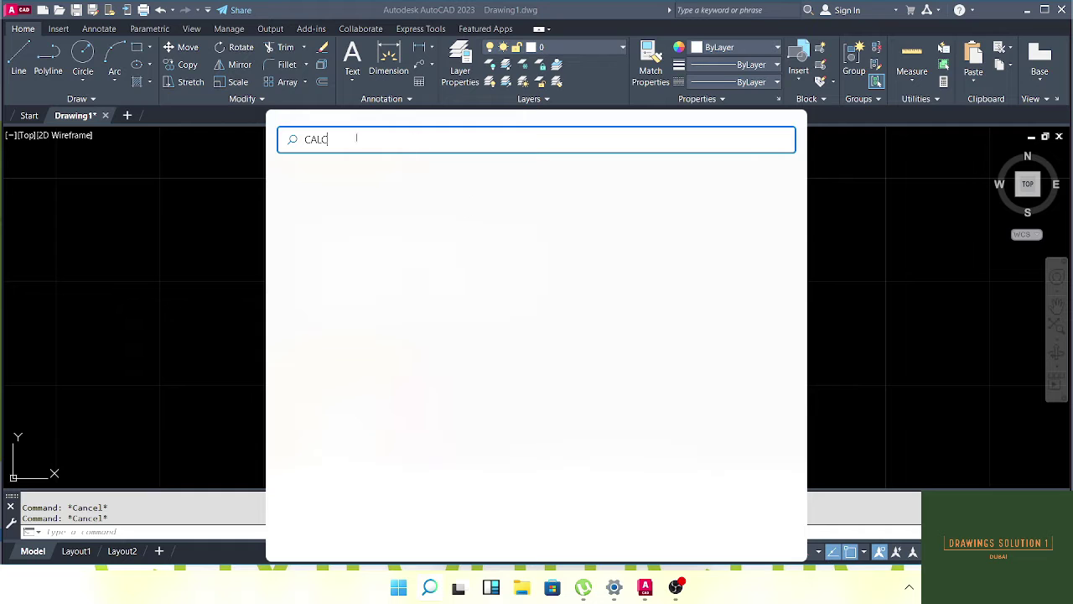
pyautogui.press('Return')
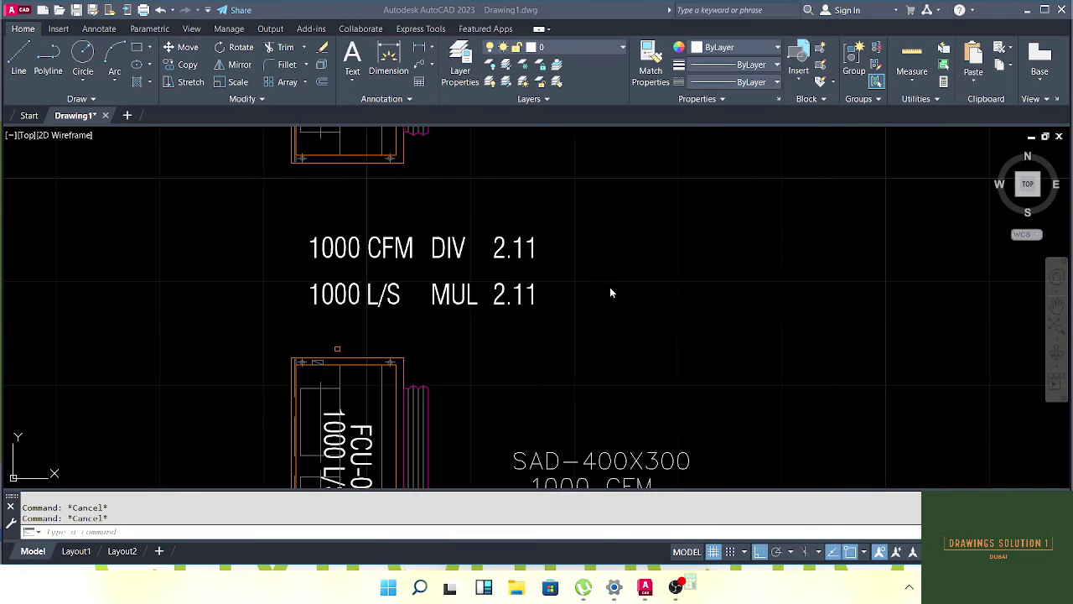
pyautogui.moveTo(638, 97); pyautogui.dragTo(673, 92)
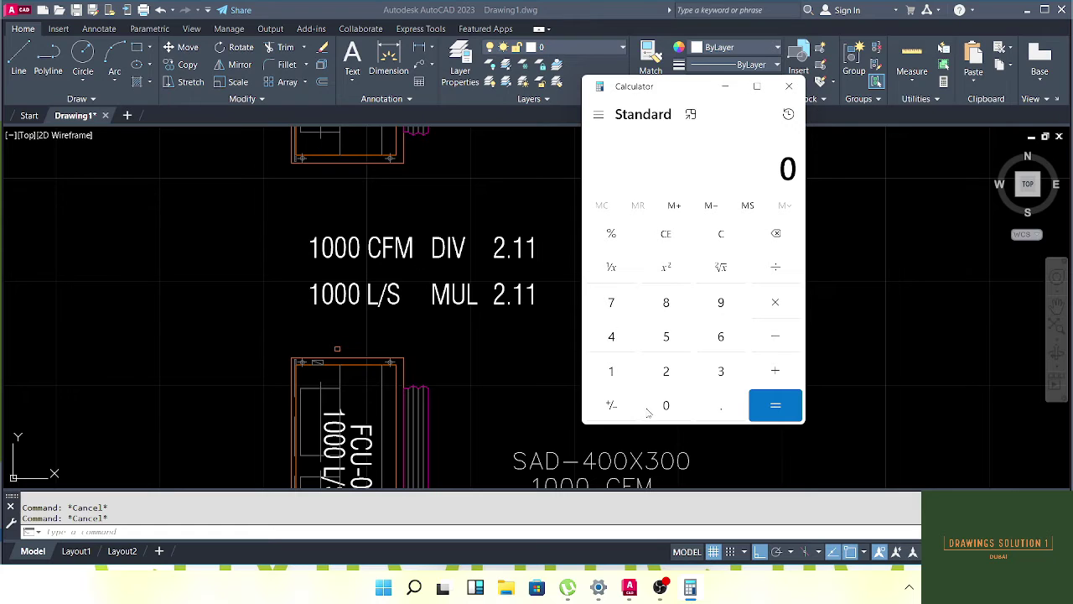
# Calculate 1000 ÷ 2.11, highlight the result up to two decimals and return to the AutoCAD drawing
pyautogui.click(610, 374)
pyautogui.click(666, 406)
pyautogui.click(664, 406)
pyautogui.click(664, 406)
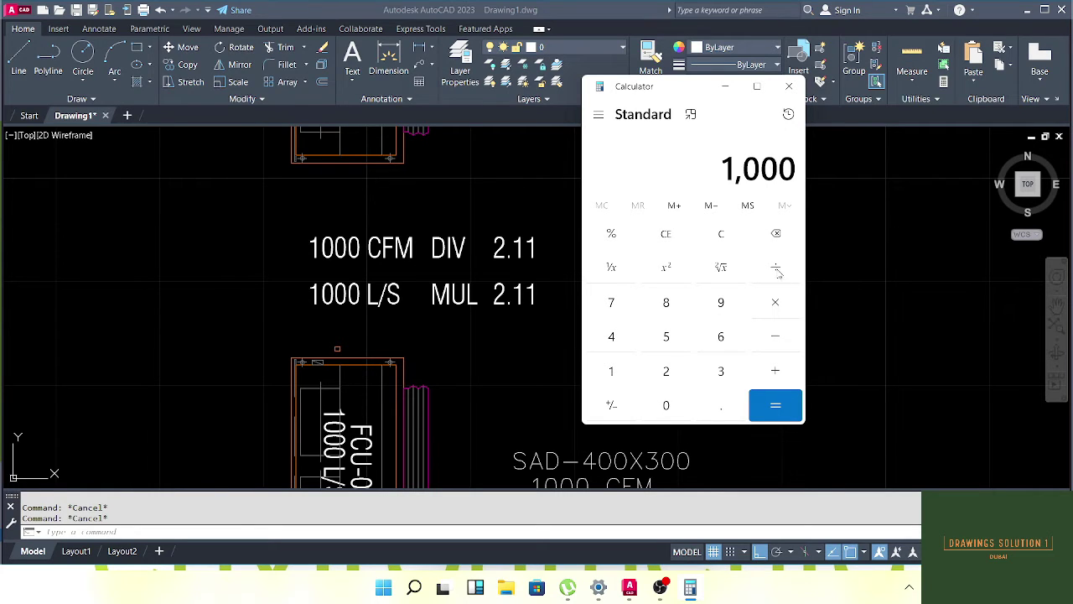
pyautogui.click(665, 380)
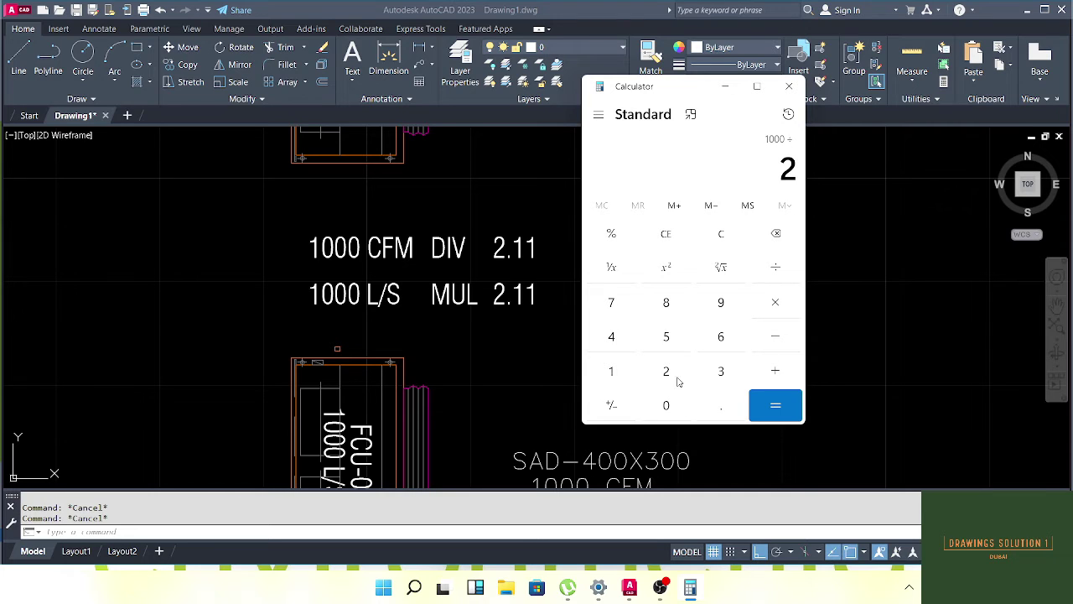
pyautogui.click(718, 405)
pyautogui.click(611, 371)
pyautogui.click(611, 372)
pyautogui.click(766, 407)
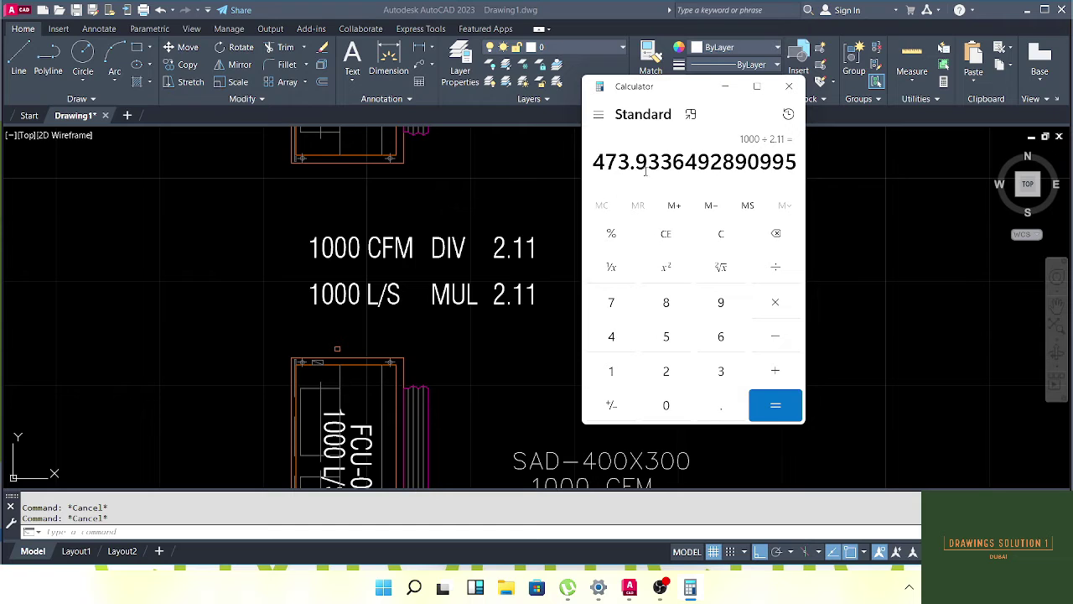
pyautogui.moveTo(659, 164); pyautogui.dragTo(591, 184)
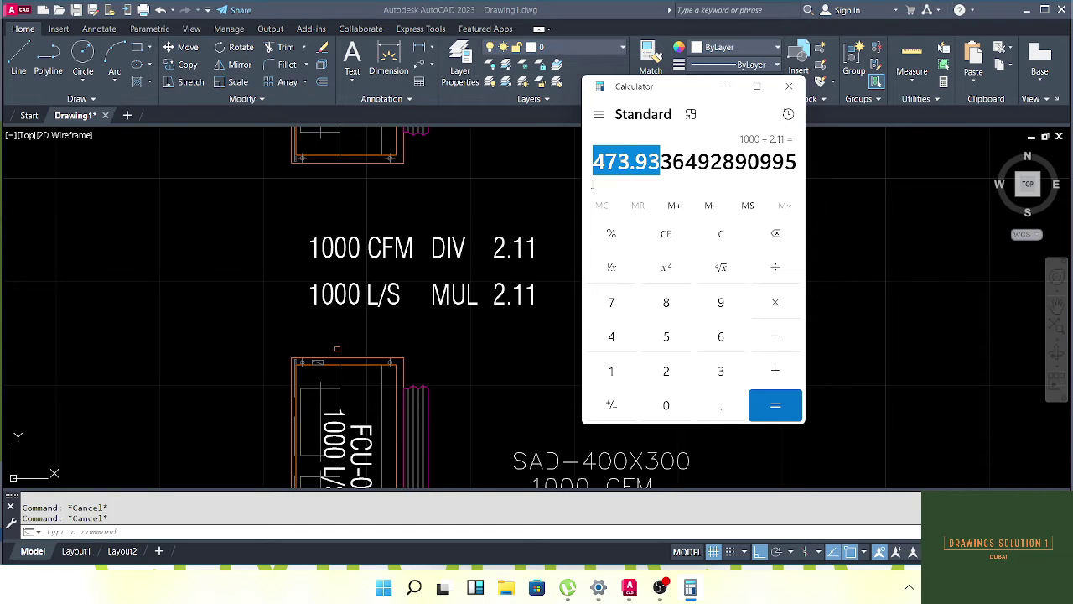
pyautogui.click(534, 338)
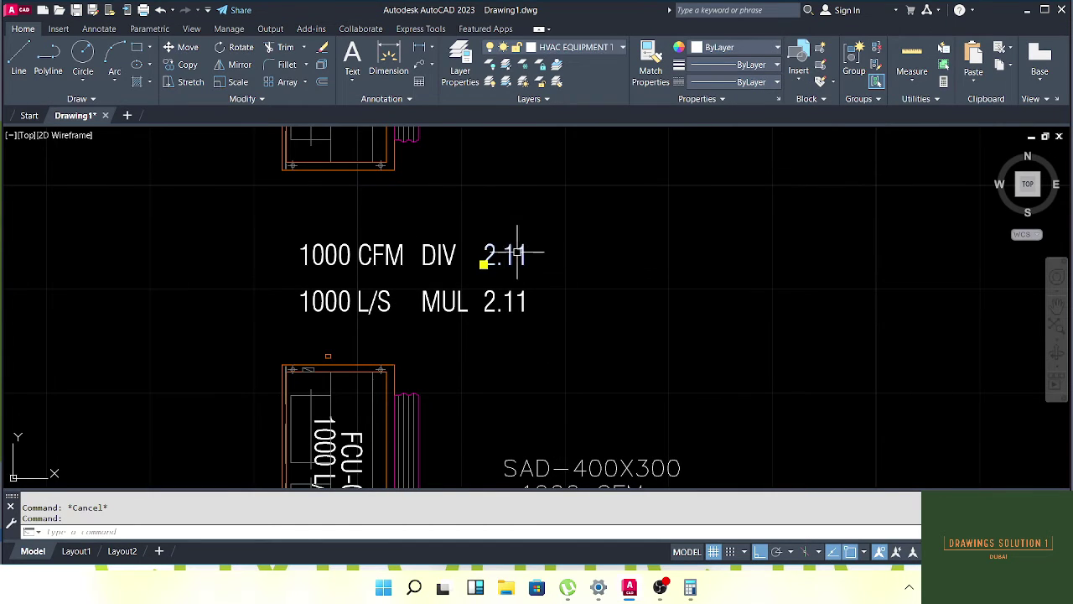
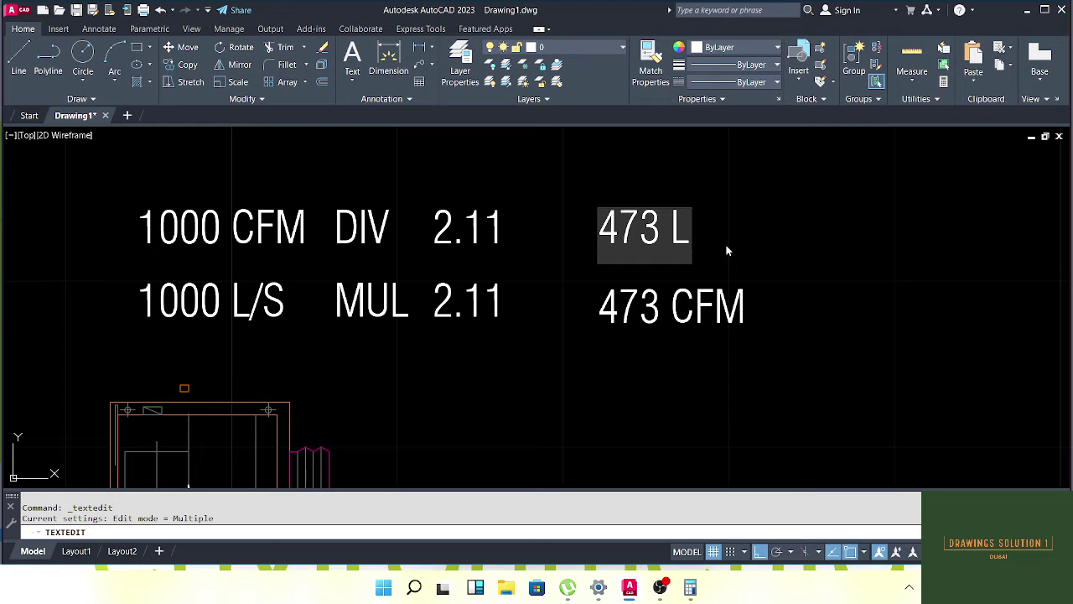
# Complete the result text at the end of the upper row so it reads 473 L/S
pyautogui.write('/S')
pyautogui.press('Return')
pyautogui.press('Escape')
pyautogui.press('Escape')
pyautogui.moveTo(548, 294)
pyautogui.mouseDown()
pyautogui.moveTo(590, 293)
pyautogui.moveTo(578, 290)
pyautogui.mouseUp()
pyautogui.press('Escape')
pyautogui.moveTo(513, 294)
pyautogui.mouseDown()
pyautogui.moveTo(498, 290)
pyautogui.moveTo(588, 297)
pyautogui.moveTo(461, 307)
pyautogui.mouseUp()
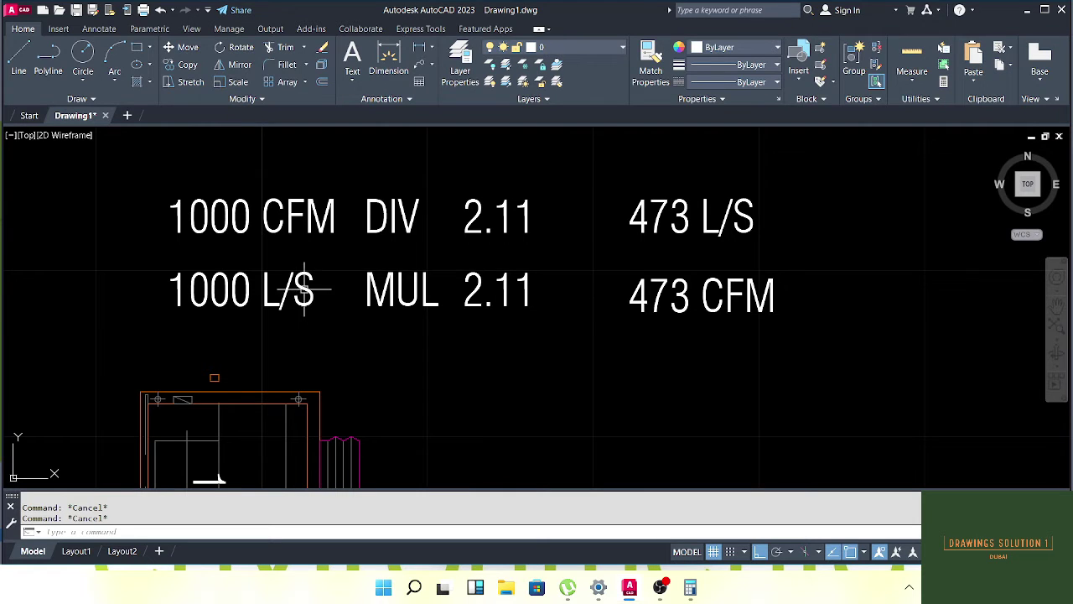
pyautogui.moveTo(526, 311); pyautogui.dragTo(447, 303)
pyautogui.scroll(4, 555, 311)
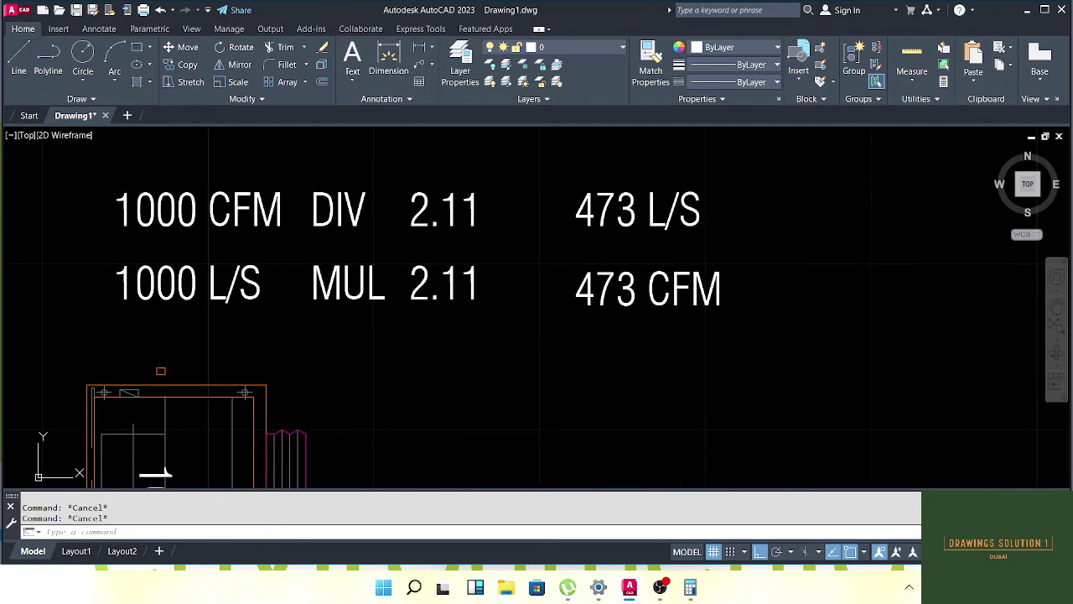
pyautogui.scroll(-2, 587, 302)
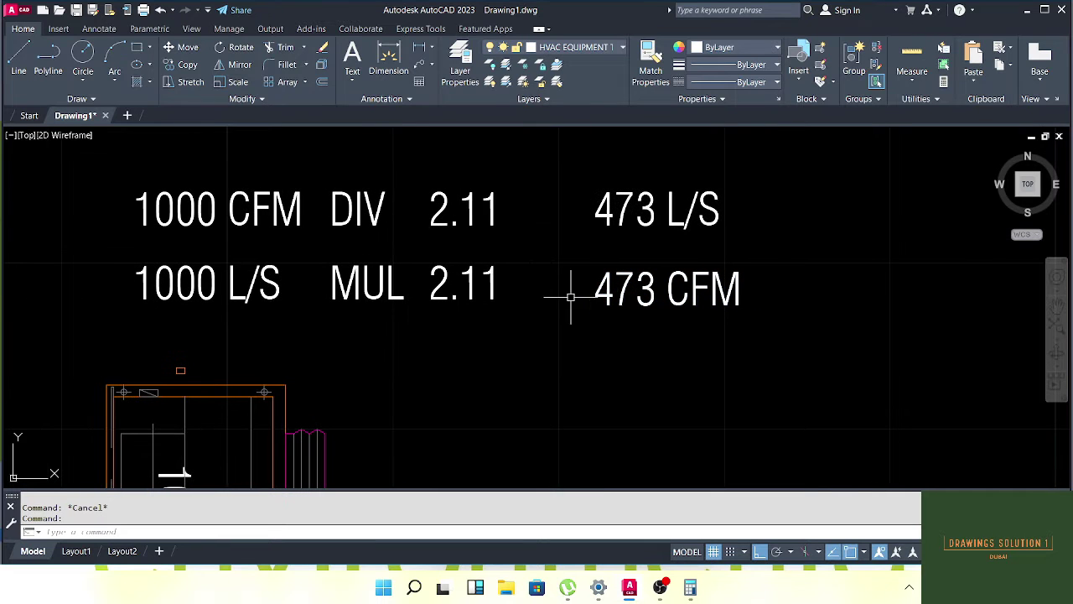
pyautogui.moveTo(402, 306); pyautogui.dragTo(440, 311)
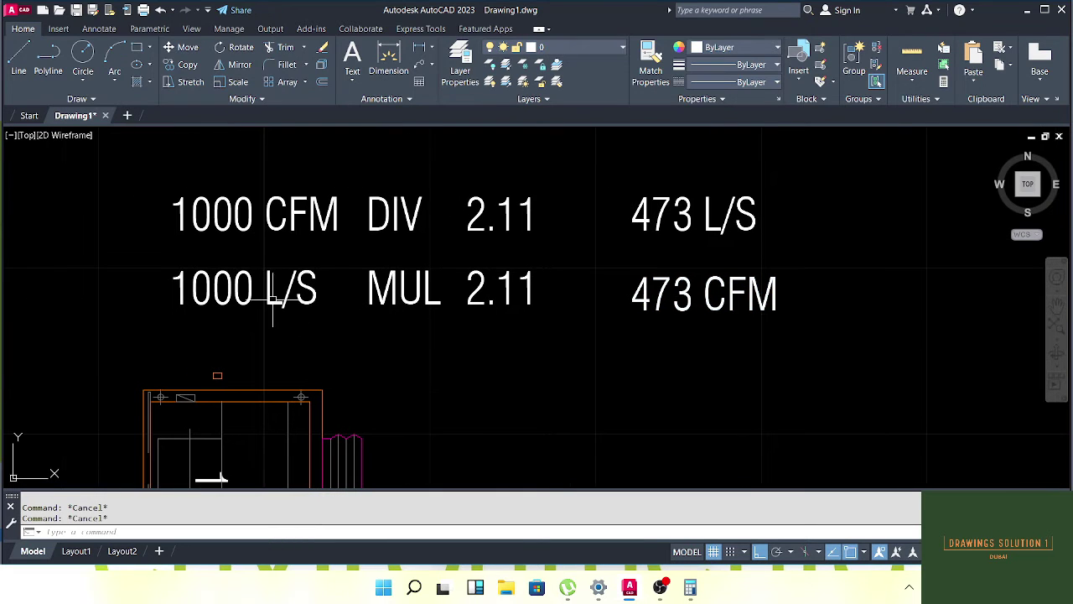
pyautogui.moveTo(260, 295); pyautogui.dragTo(278, 295)
pyautogui.moveTo(498, 305); pyautogui.dragTo(480, 307)
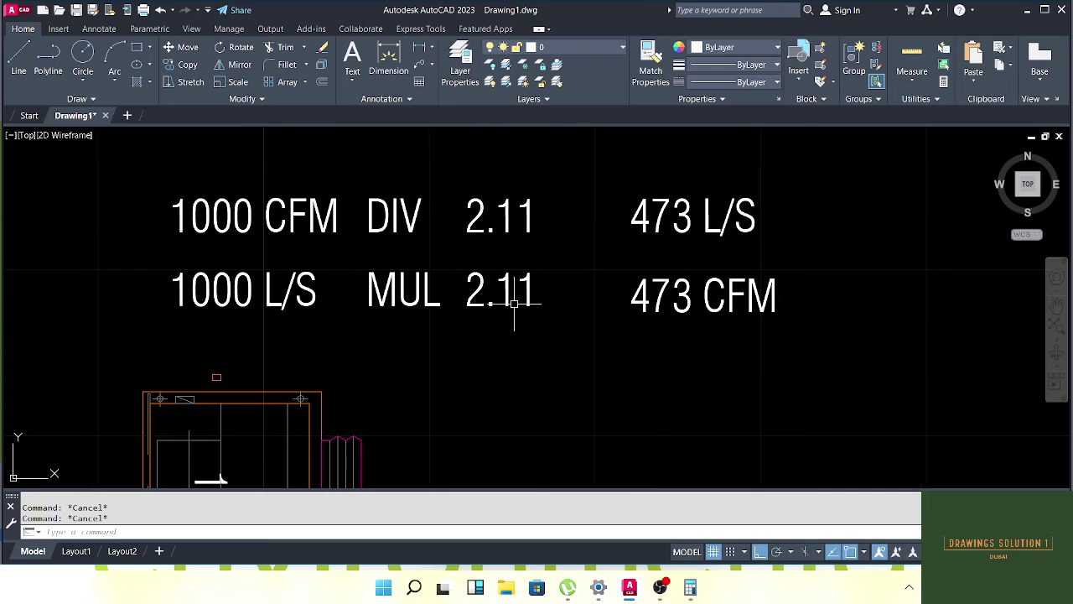
# Switch to the Calculator and calculate 1000 × 2.11 for the lower L/S conversion row
pyautogui.click(689, 587)
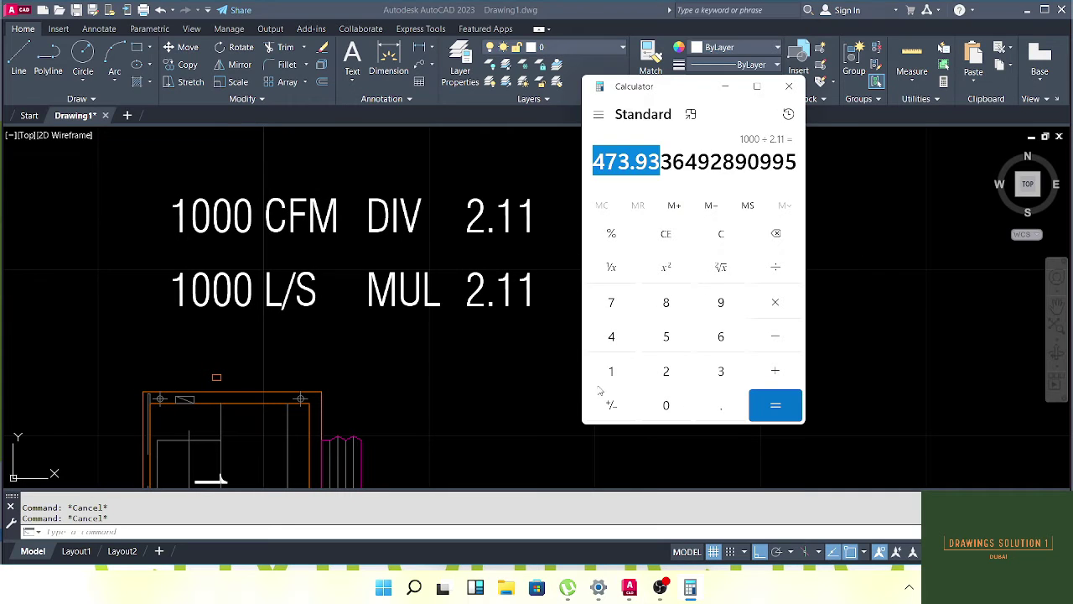
pyautogui.click(619, 371)
pyautogui.click(675, 407)
pyautogui.click(675, 407)
pyautogui.click(675, 407)
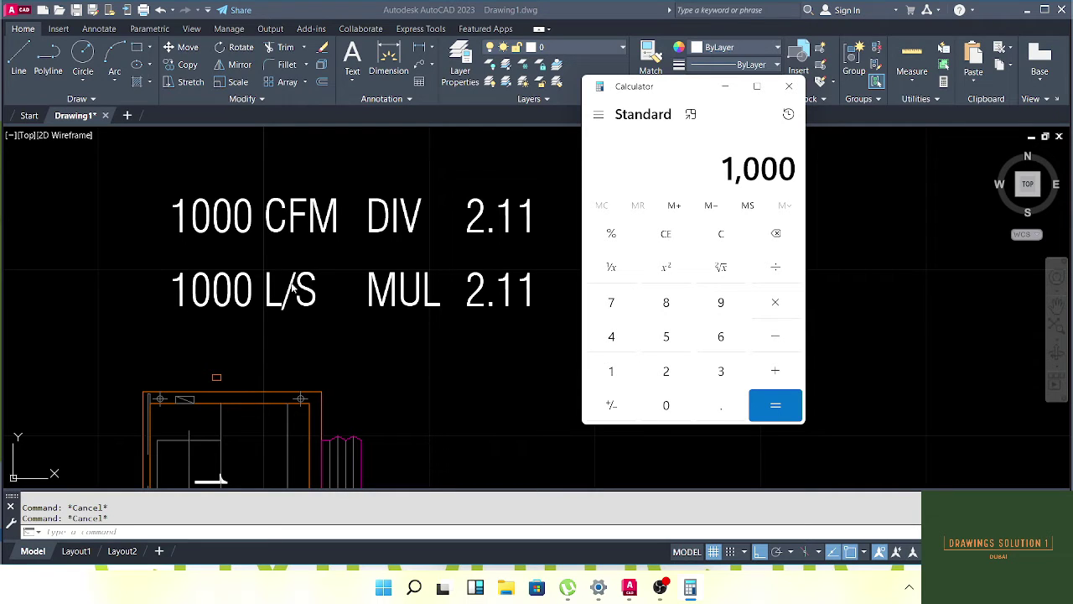
pyautogui.click(776, 303)
pyautogui.click(667, 372)
pyautogui.click(726, 408)
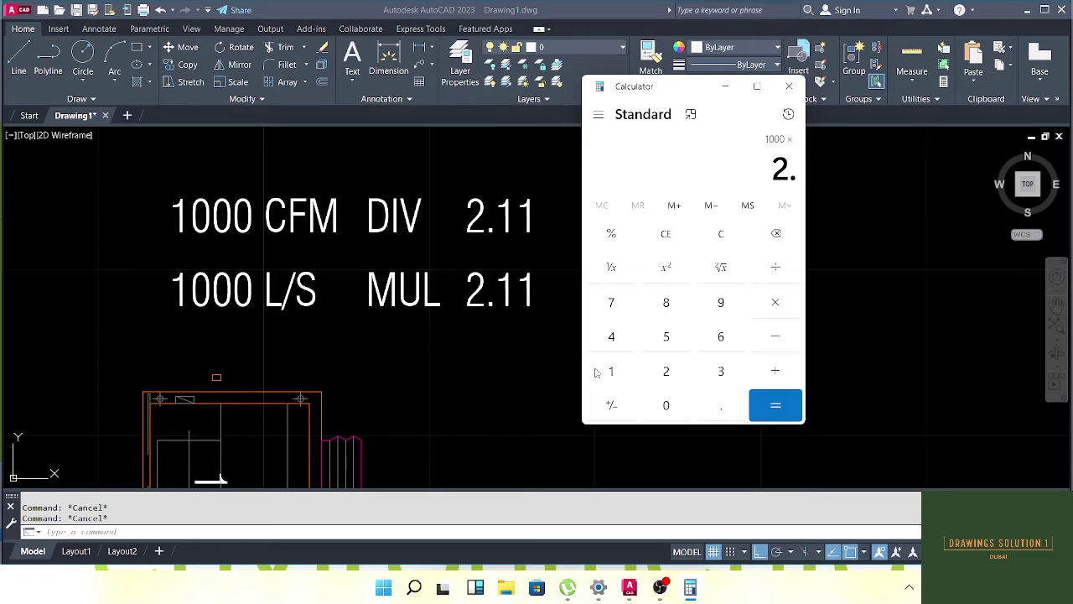
pyautogui.click(598, 373)
pyautogui.click(599, 373)
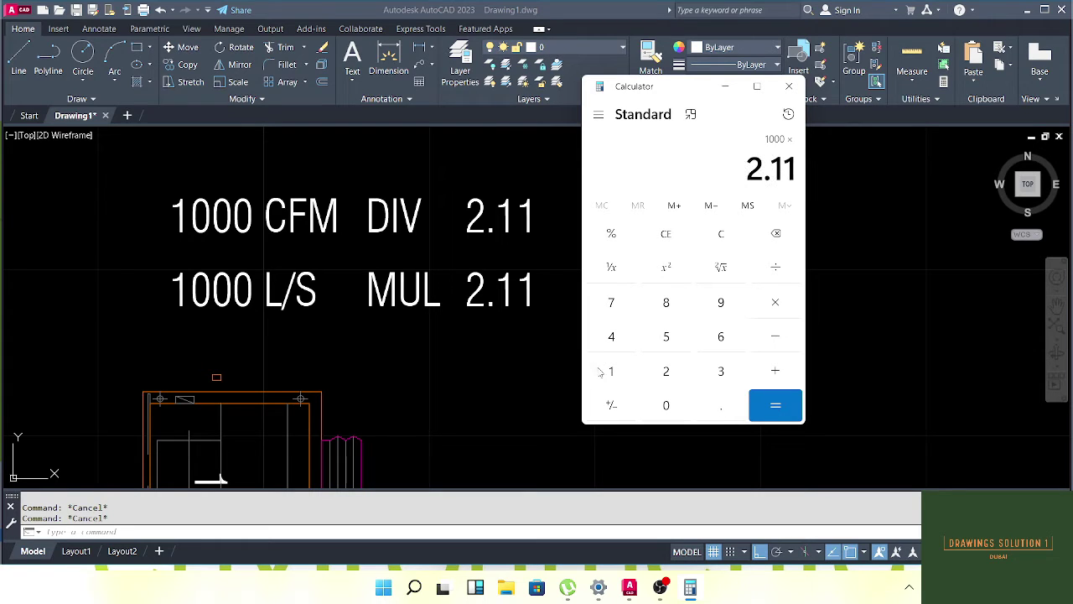
pyautogui.click(784, 409)
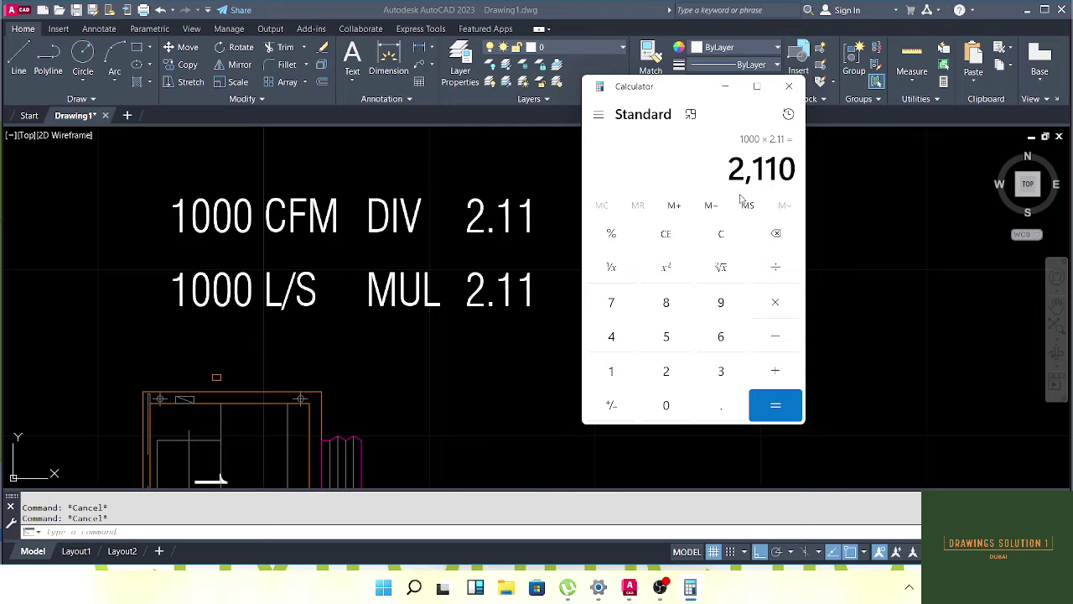
# Return to the AutoCAD drawing and change the result text at the end of the lower row to 2110 CFM
pyautogui.click(536, 352)
pyautogui.moveTo(642, 322); pyautogui.dragTo(518, 315)
pyautogui.doubleClick(604, 282)
pyautogui.doubleClick(628, 302)
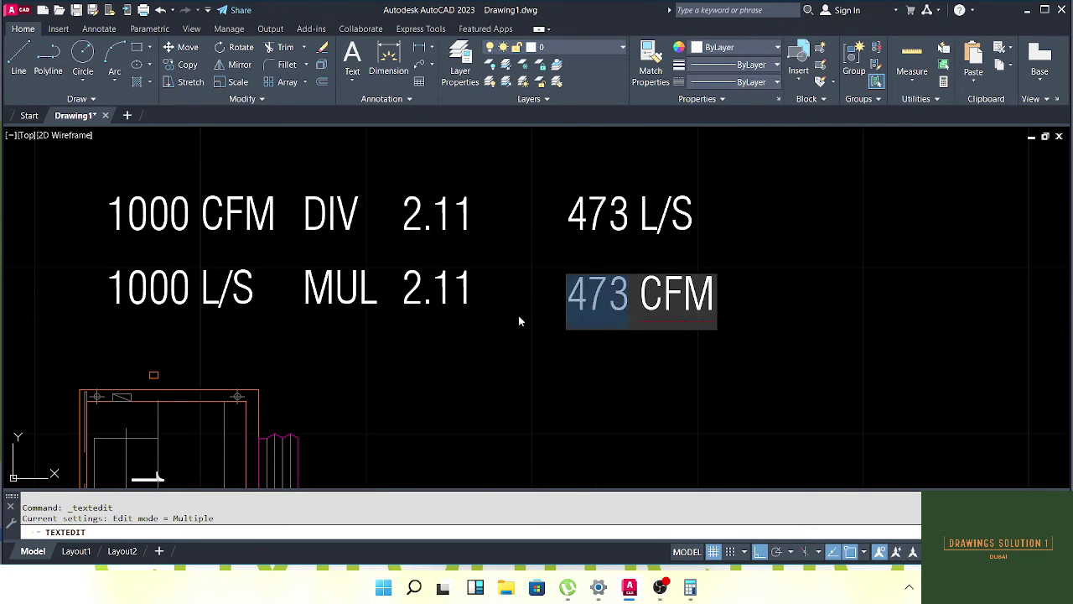
pyautogui.write('211')
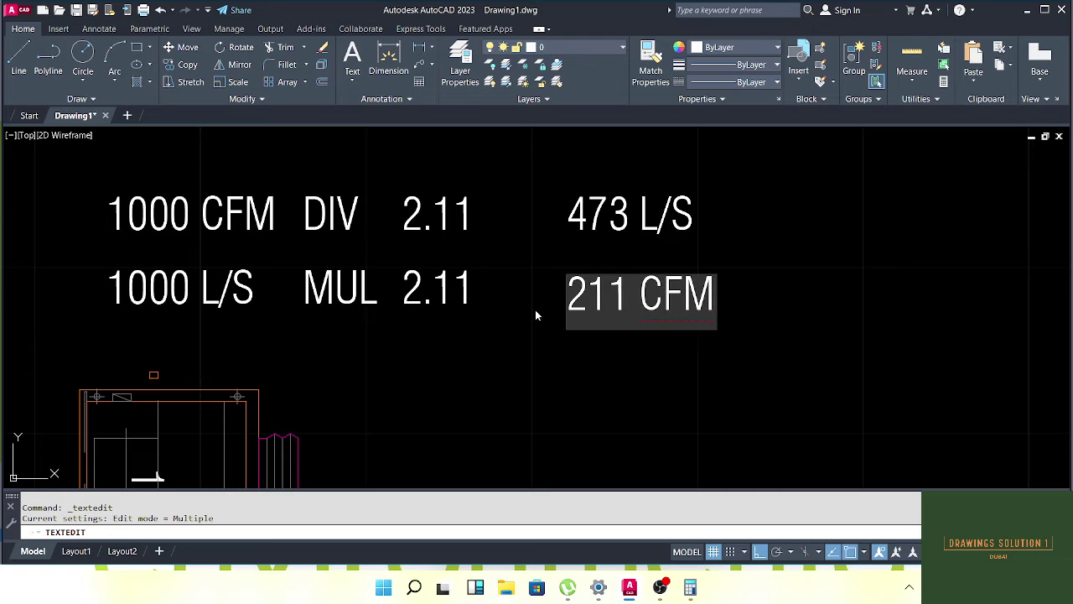
pyautogui.write('0')
pyautogui.click(674, 434)
pyautogui.press('Escape')
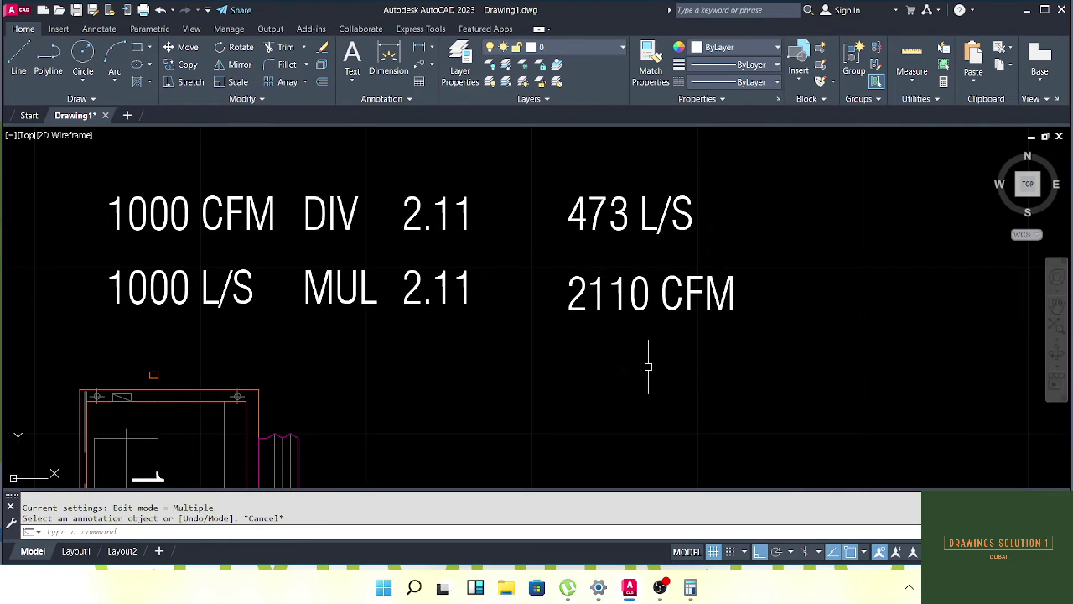
pyautogui.click(659, 345)
pyautogui.click(613, 290)
pyautogui.press('Escape')
pyautogui.press('Escape')
pyautogui.moveTo(536, 309); pyautogui.dragTo(577, 309)
pyautogui.moveTo(403, 323); pyautogui.dragTo(549, 324)
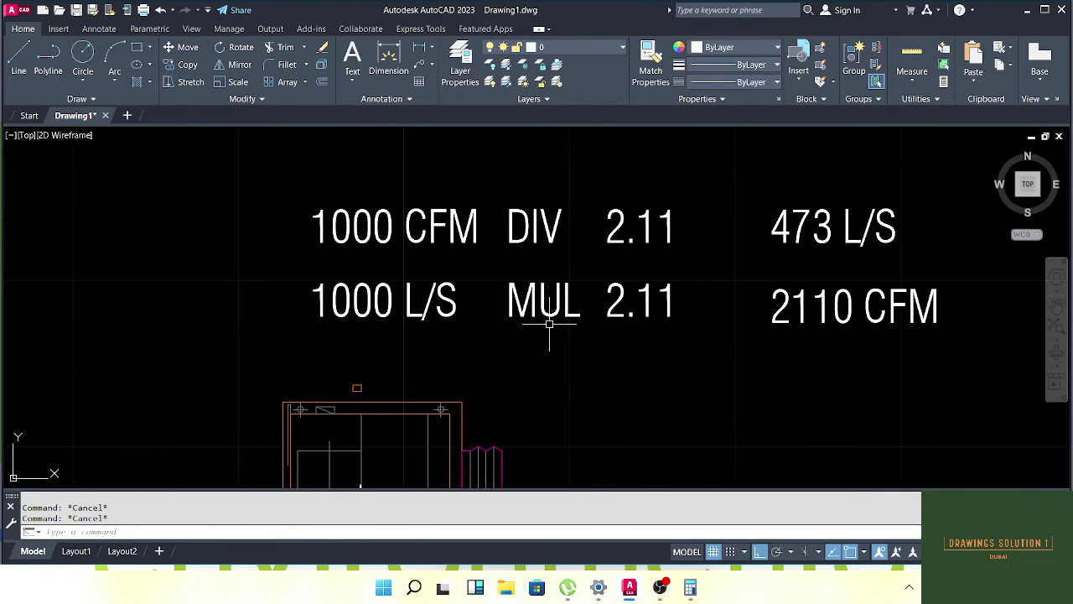
pyautogui.moveTo(446, 315)
pyautogui.mouseDown()
pyautogui.moveTo(491, 314)
pyautogui.moveTo(395, 342)
pyautogui.mouseUp()
pyautogui.click(520, 271)
pyautogui.click(397, 333)
pyautogui.scroll(1, 496, 322)
pyautogui.press('Escape')
pyautogui.scroll(-2, 505, 323)
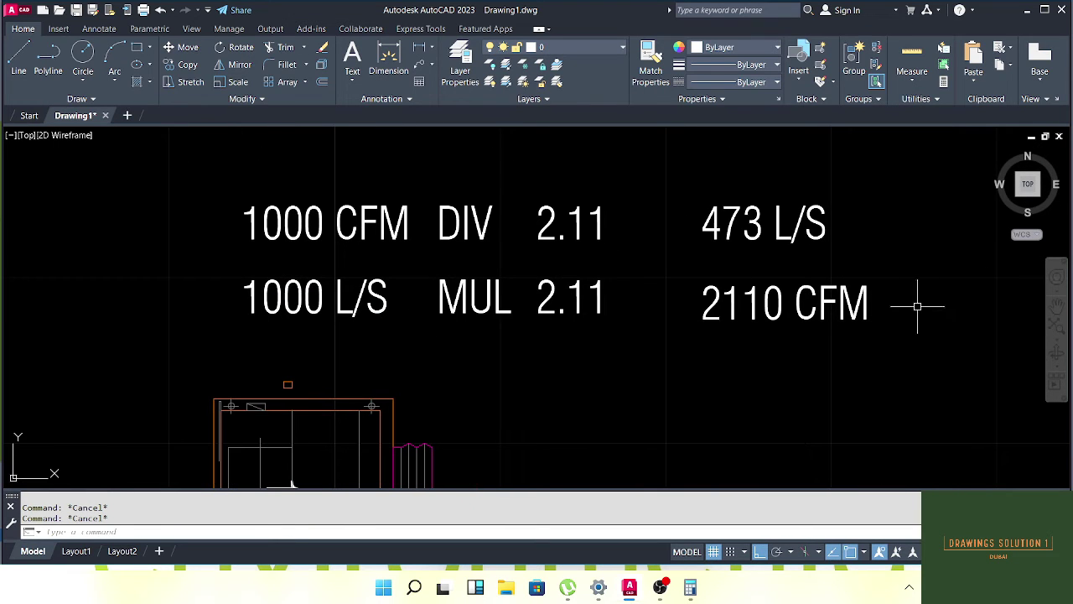
pyautogui.moveTo(780, 336); pyautogui.dragTo(675, 330)
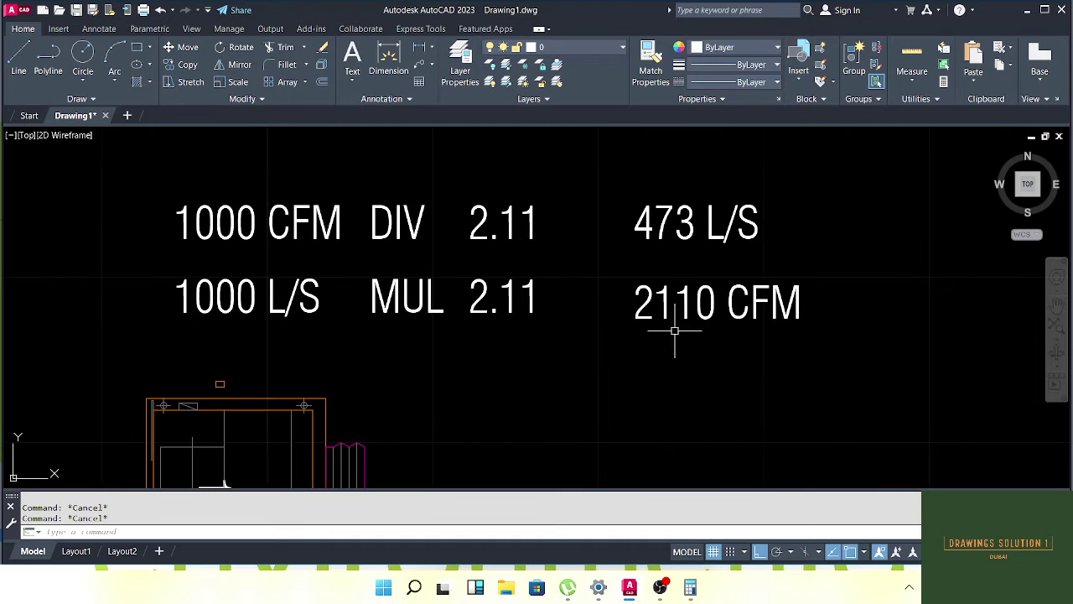
pyautogui.moveTo(534, 272)
pyautogui.mouseDown()
pyautogui.moveTo(596, 297)
pyautogui.moveTo(560, 278)
pyautogui.mouseUp()
pyautogui.scroll(-1, 508, 280)
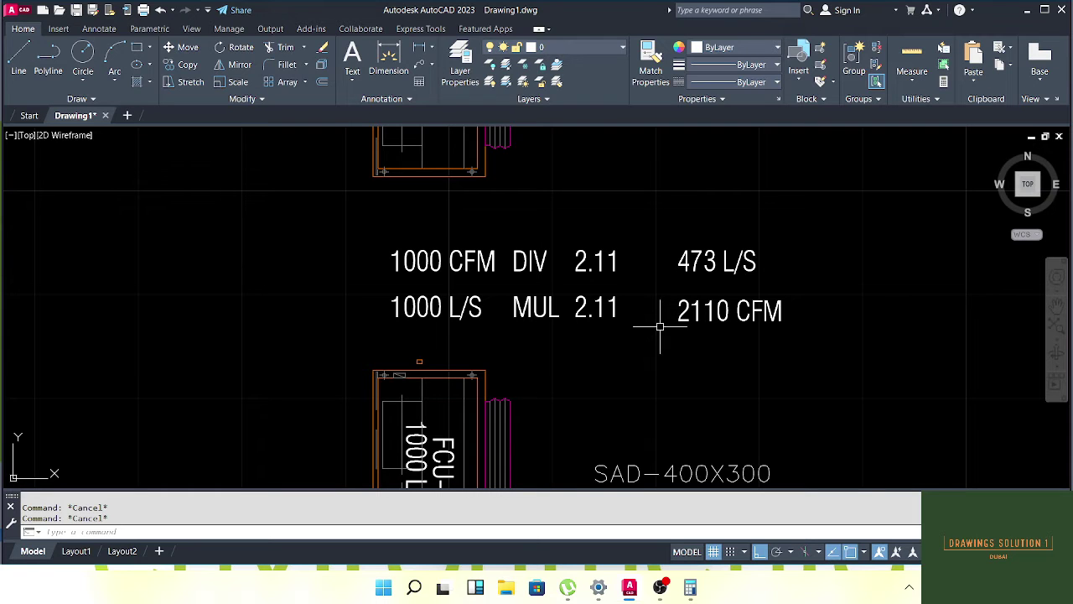
pyautogui.moveTo(574, 321); pyautogui.dragTo(623, 313)
pyautogui.click(830, 272)
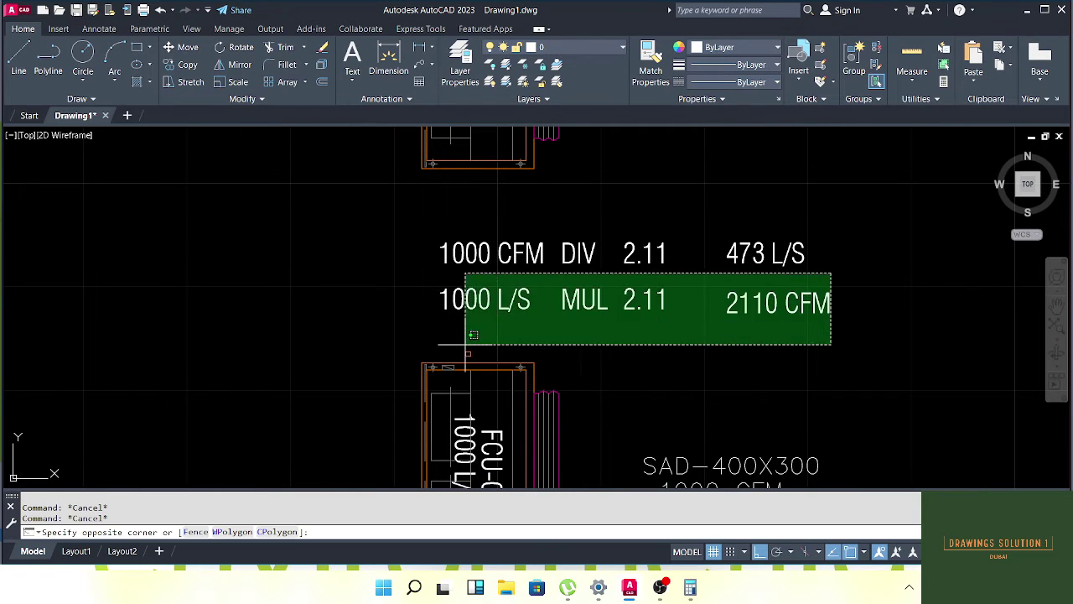
pyautogui.press('Escape')
pyautogui.scroll(-2, 503, 285)
pyautogui.moveTo(550, 254); pyautogui.dragTo(569, 283)
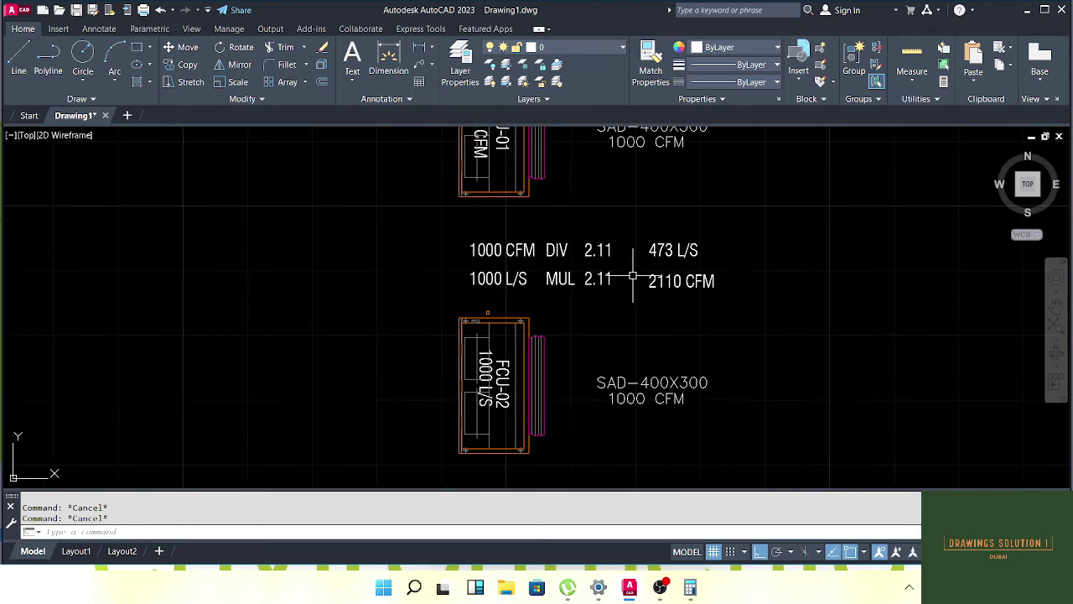
# Move both conversion rows horizontally to the empty area left of the fan coil units
pyautogui.click(723, 232)
pyautogui.click(438, 313)
pyautogui.moveTo(472, 299); pyautogui.dragTo(567, 318)
pyautogui.write('m')
pyautogui.press('space')
pyautogui.click(620, 322)
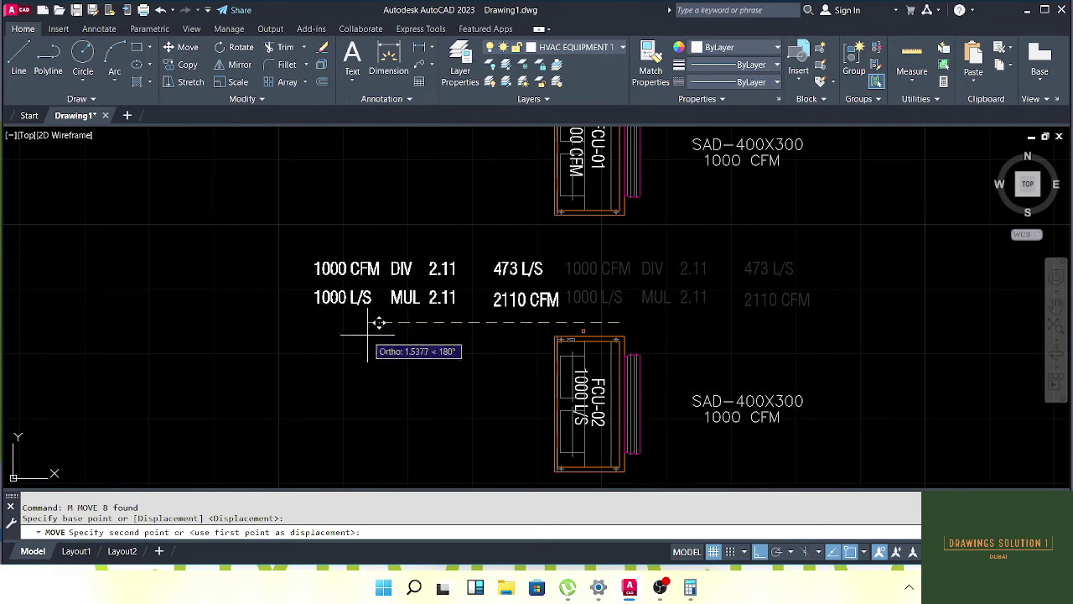
pyautogui.click(188, 350)
pyautogui.press('Escape')
# Change the airflow label inside the FCU-02 unit to 500 L/S
pyautogui.scroll(2, 545, 383)
pyautogui.moveTo(544, 383)
pyautogui.mouseDown()
pyautogui.moveTo(526, 311)
pyautogui.moveTo(563, 318)
pyautogui.moveTo(501, 394)
pyautogui.mouseUp()
pyautogui.scroll(-1, 539, 302)
pyautogui.moveTo(539, 302); pyautogui.dragTo(525, 391)
pyautogui.scroll(2, 546, 208)
pyautogui.scroll(-1, 513, 224)
pyautogui.moveTo(498, 234); pyautogui.dragTo(523, 291)
pyautogui.moveTo(550, 357); pyautogui.dragTo(548, 182)
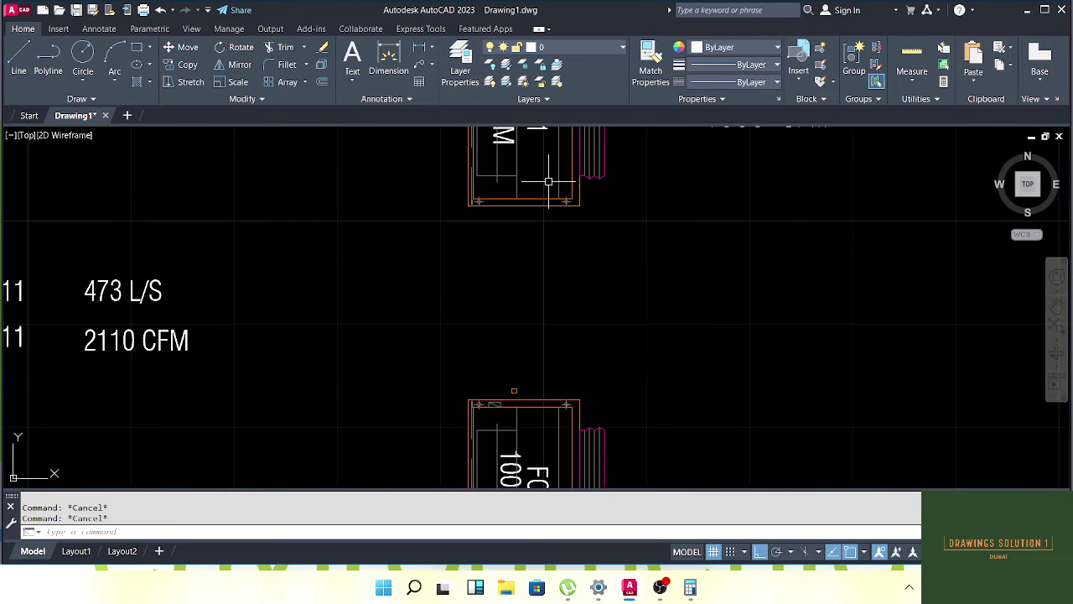
pyautogui.moveTo(536, 444); pyautogui.dragTo(534, 278)
pyautogui.scroll(-1, 534, 278)
pyautogui.scroll(1, 514, 317)
pyautogui.doubleClick(518, 290)
pyautogui.doubleClick(508, 259)
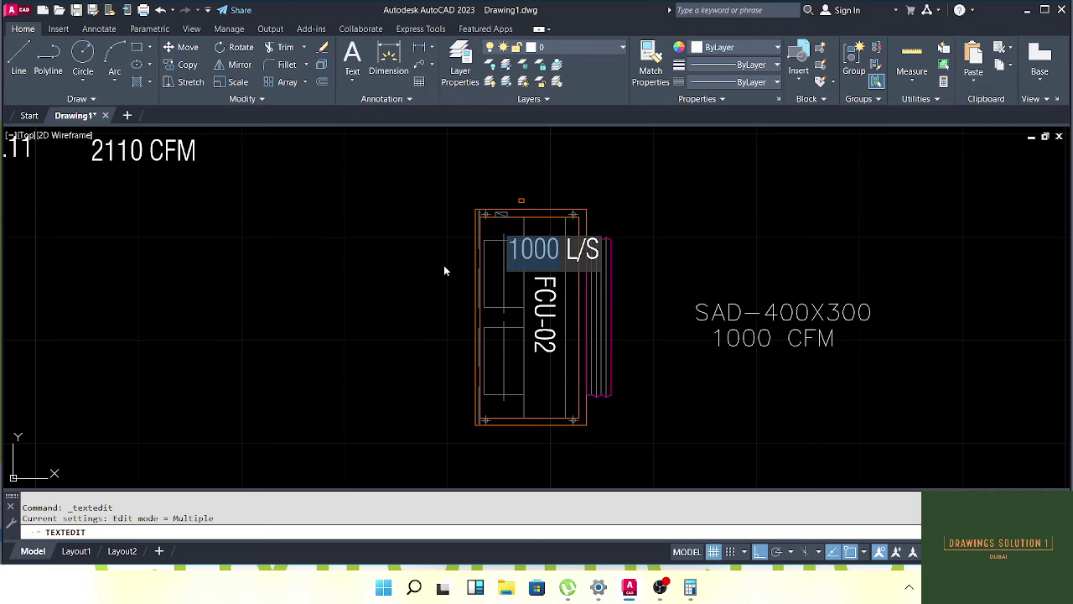
pyautogui.write('500')
pyautogui.click(670, 356)
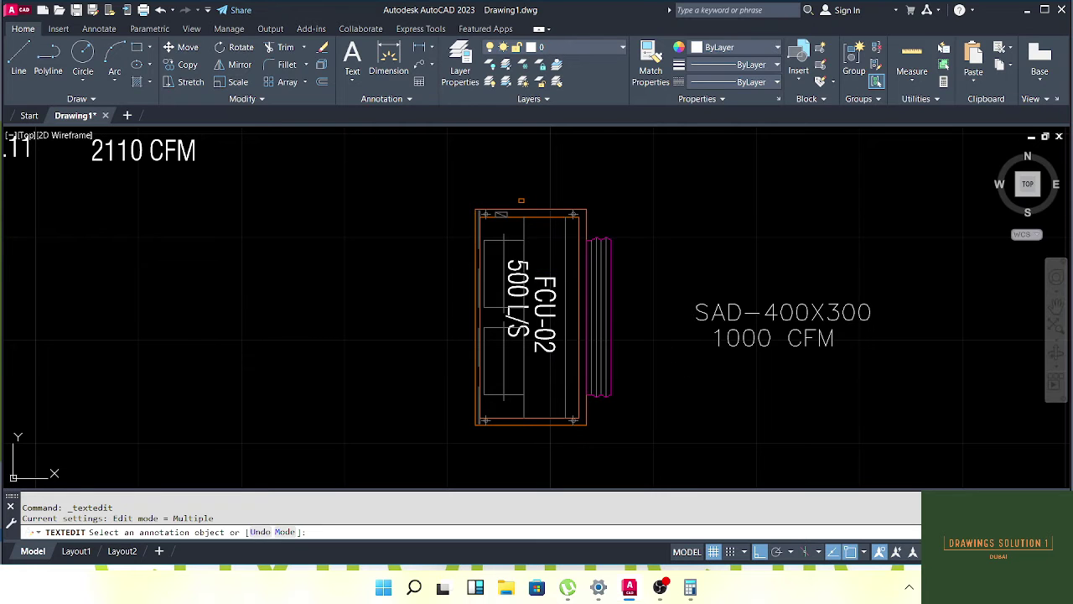
pyautogui.press('Escape')
pyautogui.press('Escape')
# Move the 500 L/S label straight down about 0.07 so it lines up beside the FCU-02 tag
pyautogui.click(512, 275)
pyautogui.moveTo(652, 373); pyautogui.dragTo(640, 353)
pyautogui.write('m')
pyautogui.press('space')
pyautogui.click(649, 262)
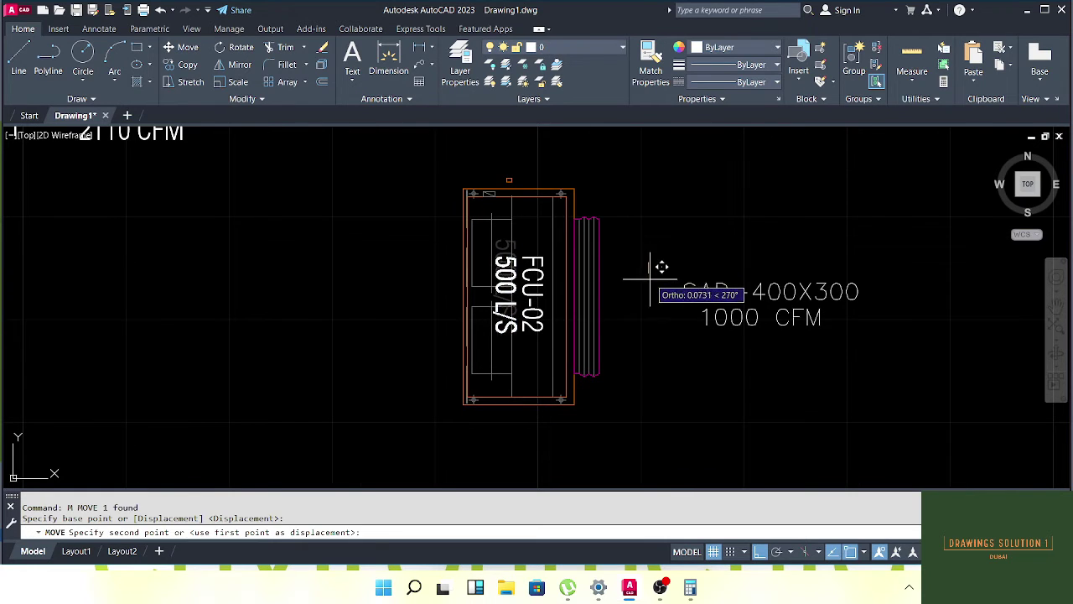
pyautogui.click(650, 281)
pyautogui.press('Escape')
pyautogui.press('Escape')
pyautogui.moveTo(652, 278)
pyautogui.mouseDown()
pyautogui.moveTo(579, 283)
pyautogui.moveTo(583, 269)
pyautogui.moveTo(559, 288)
pyautogui.moveTo(571, 288)
pyautogui.mouseUp()
pyautogui.scroll(-2, 580, 293)
pyautogui.moveTo(584, 235); pyautogui.dragTo(544, 228)
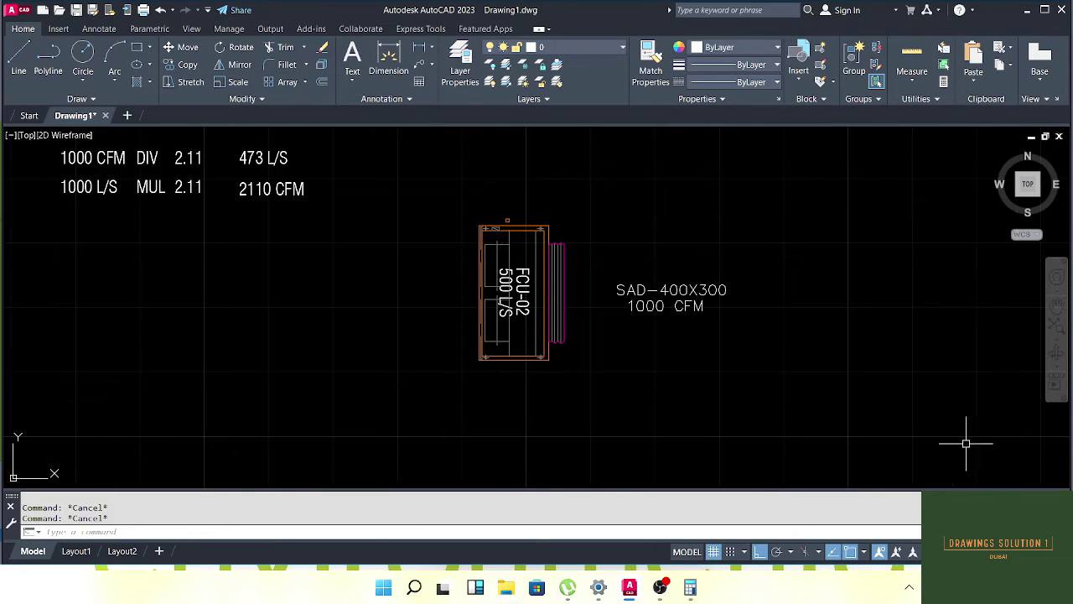
# Set the Avast shields to be disabled until the computer is restarted
pyautogui.click(908, 586)
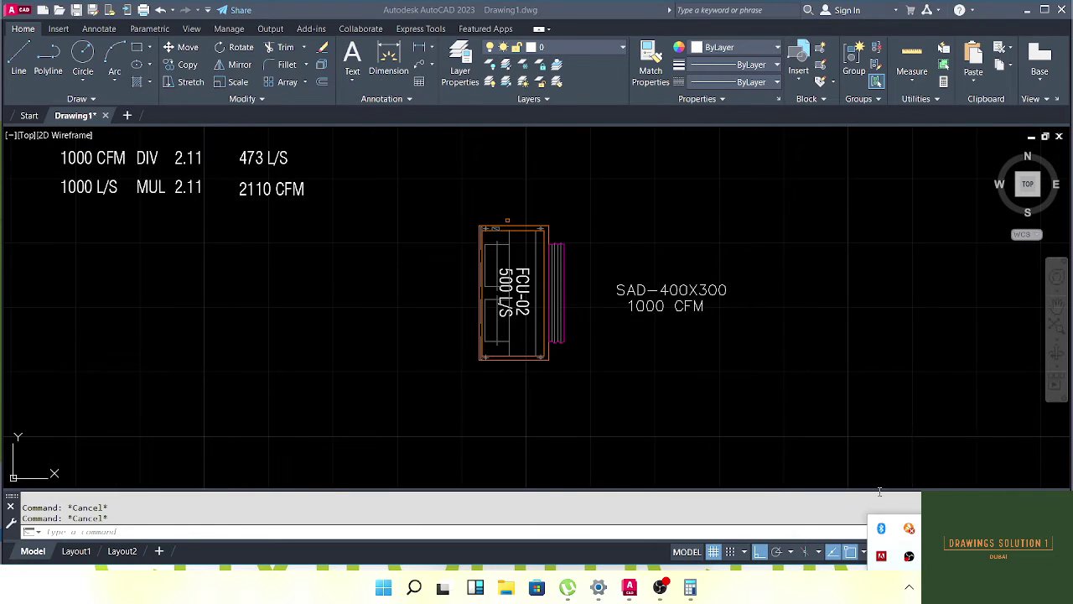
pyautogui.rightClick(911, 529)
pyautogui.moveTo(937, 421)
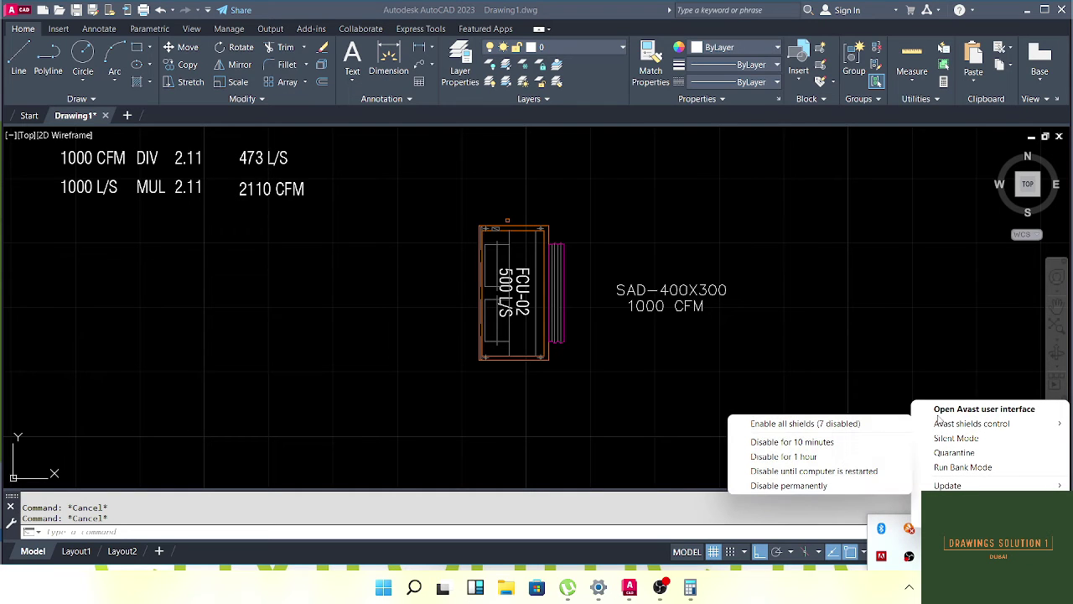
pyautogui.click(856, 475)
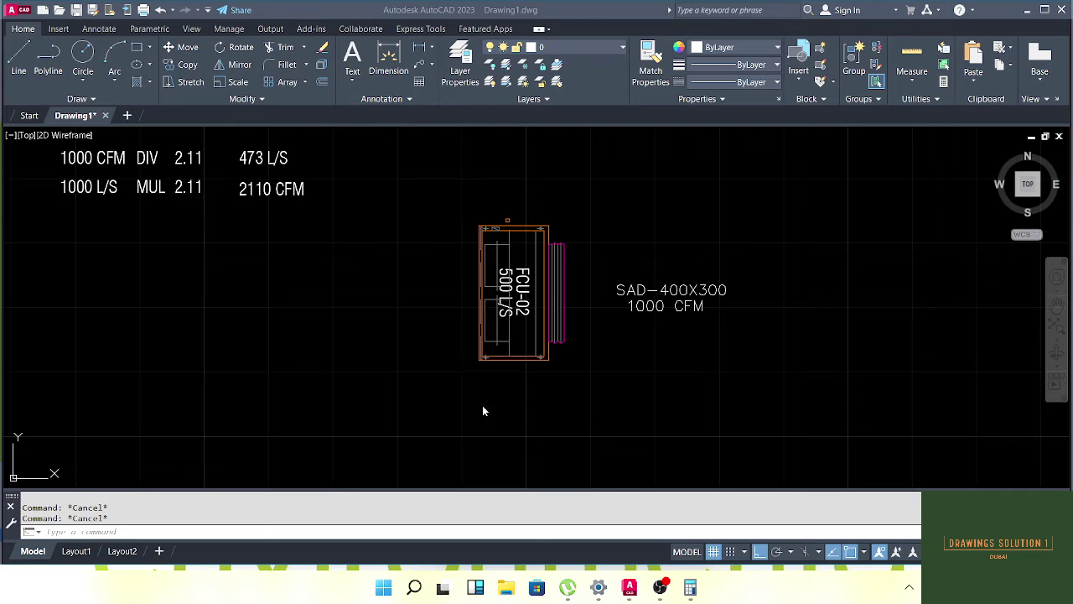
# Switch to a maximized File Explorer window and open the Duct sizer folder on the Desktop
pyautogui.scroll(-1, 586, 389)
pyautogui.moveTo(547, 344)
pyautogui.mouseDown()
pyautogui.moveTo(531, 323)
pyautogui.moveTo(506, 348)
pyautogui.moveTo(564, 319)
pyautogui.moveTo(565, 306)
pyautogui.mouseUp()
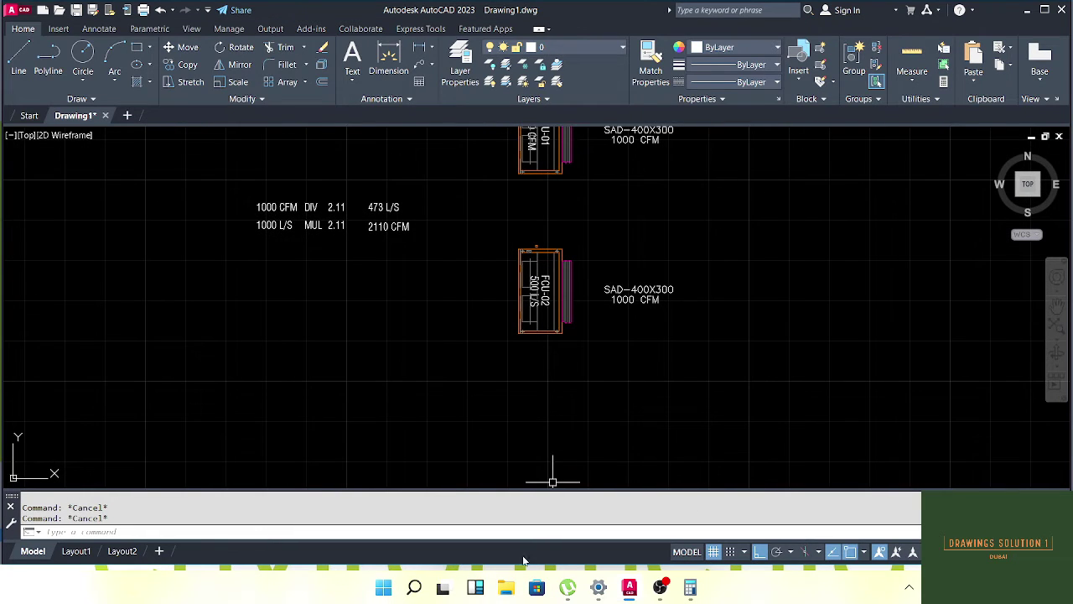
pyautogui.click(508, 584)
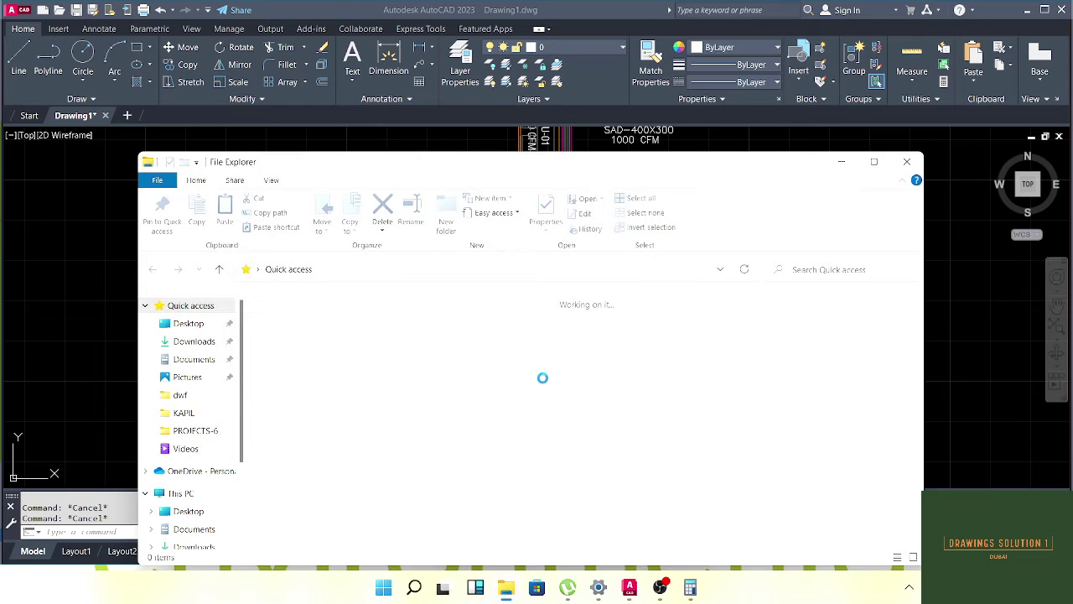
pyautogui.click(877, 163)
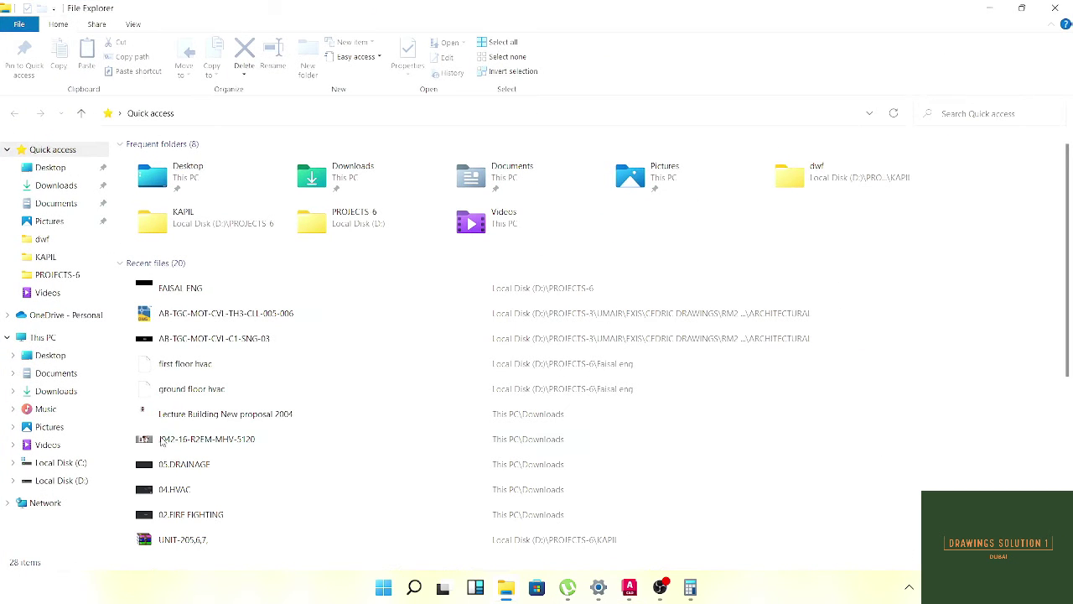
pyautogui.click(64, 481)
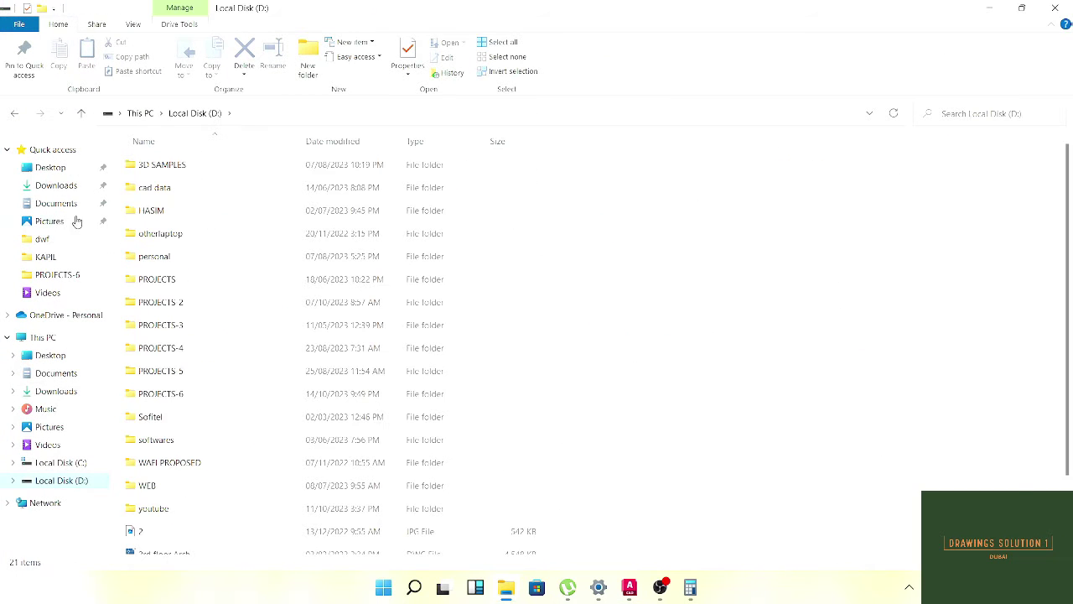
pyautogui.click(48, 168)
pyautogui.click(410, 197)
pyautogui.doubleClick(457, 193)
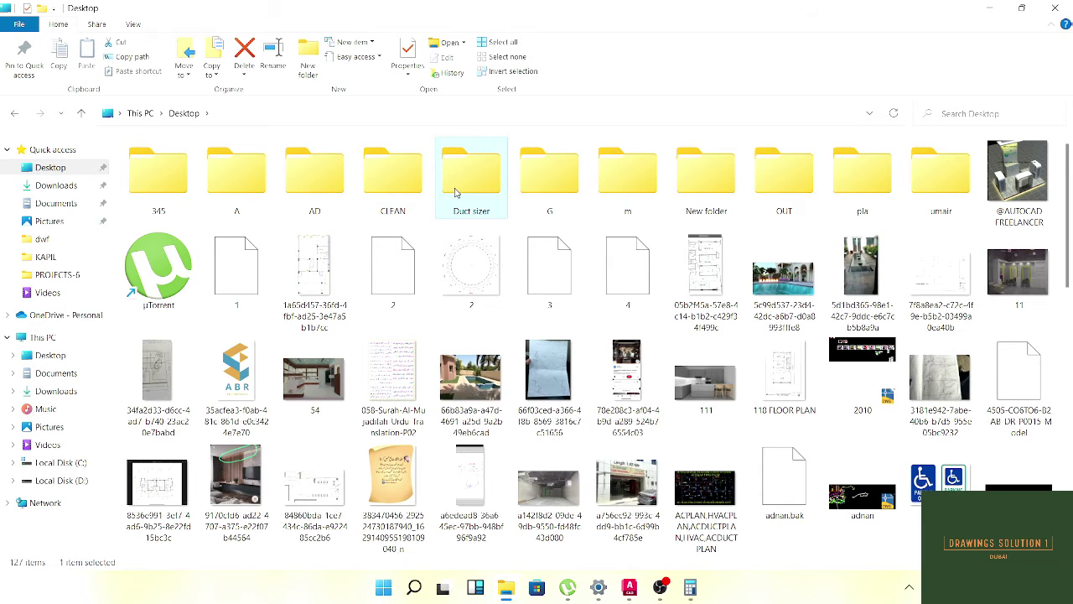
# Run the DuctSizer application from the McQuay Duct Sizer folder as administrator and move its window clear of the folder list
pyautogui.click(164, 166)
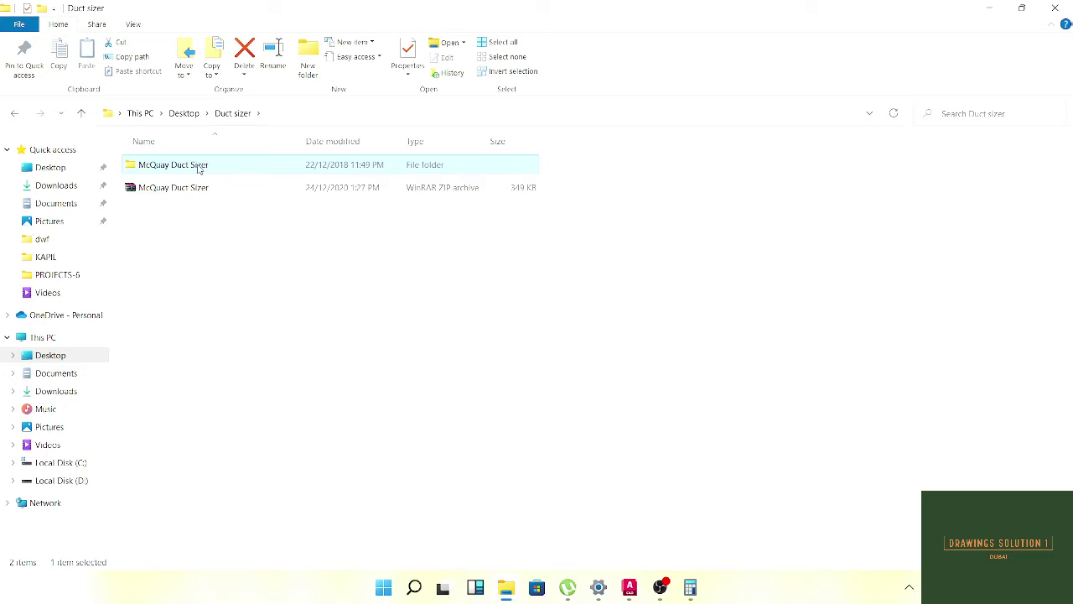
pyautogui.doubleClick(199, 168)
pyautogui.click(170, 170)
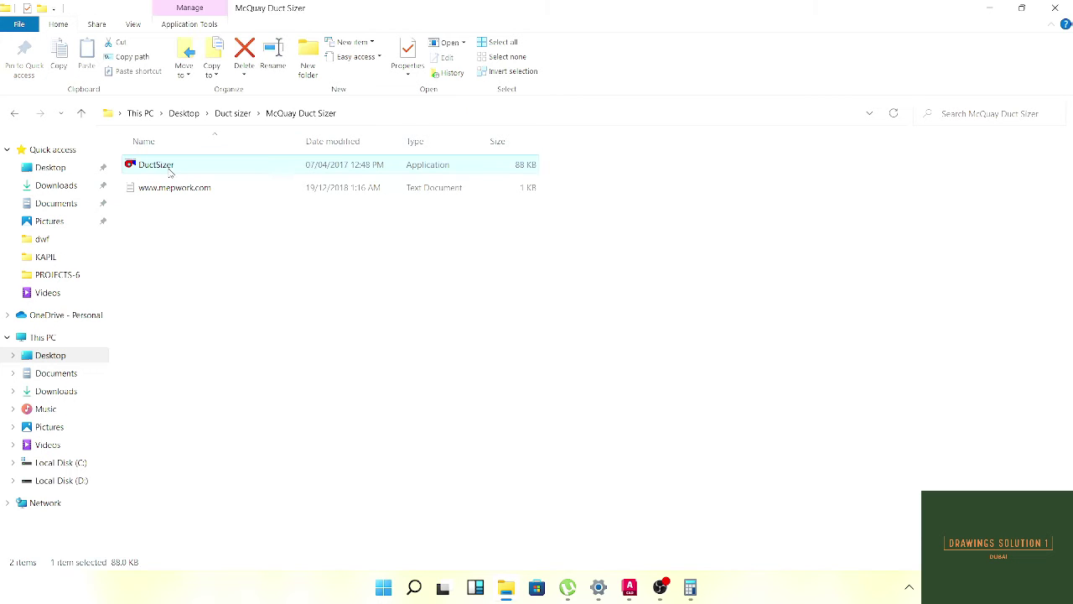
pyautogui.rightClick(173, 166)
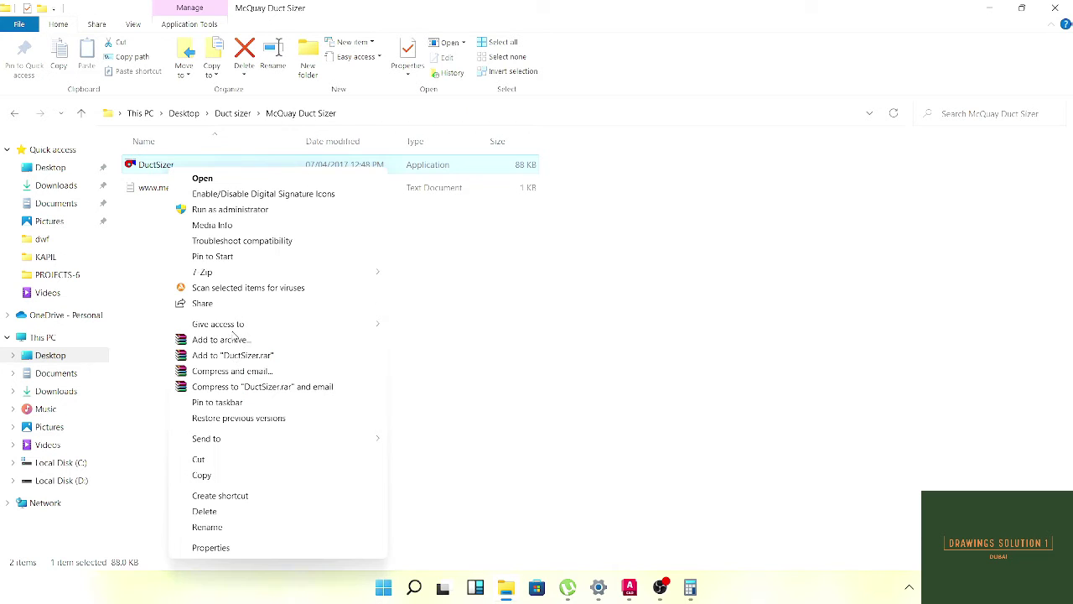
pyautogui.click(240, 209)
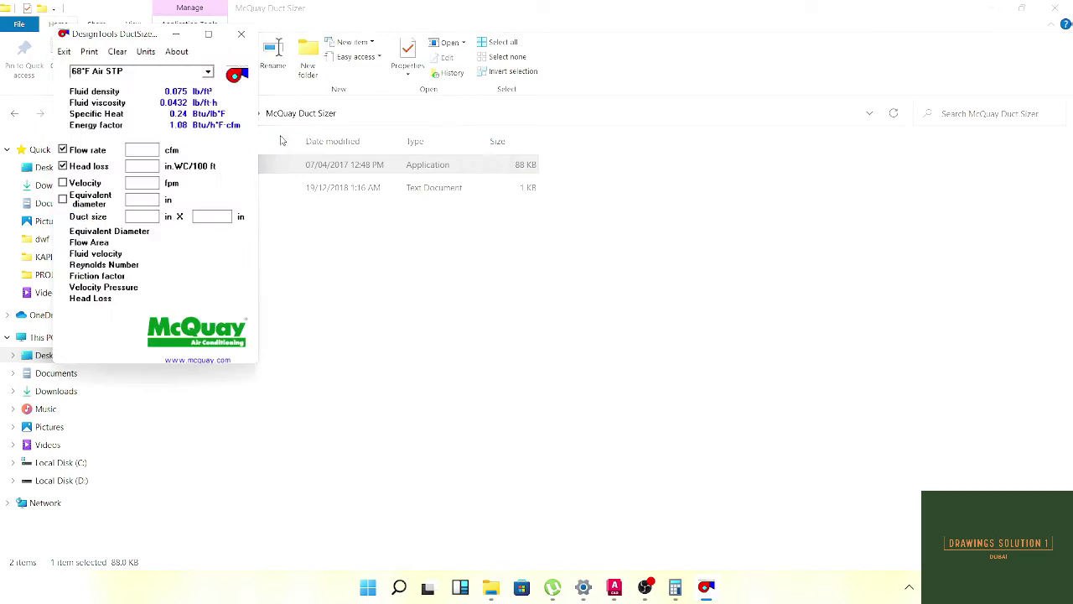
pyautogui.moveTo(126, 39); pyautogui.dragTo(478, 57)
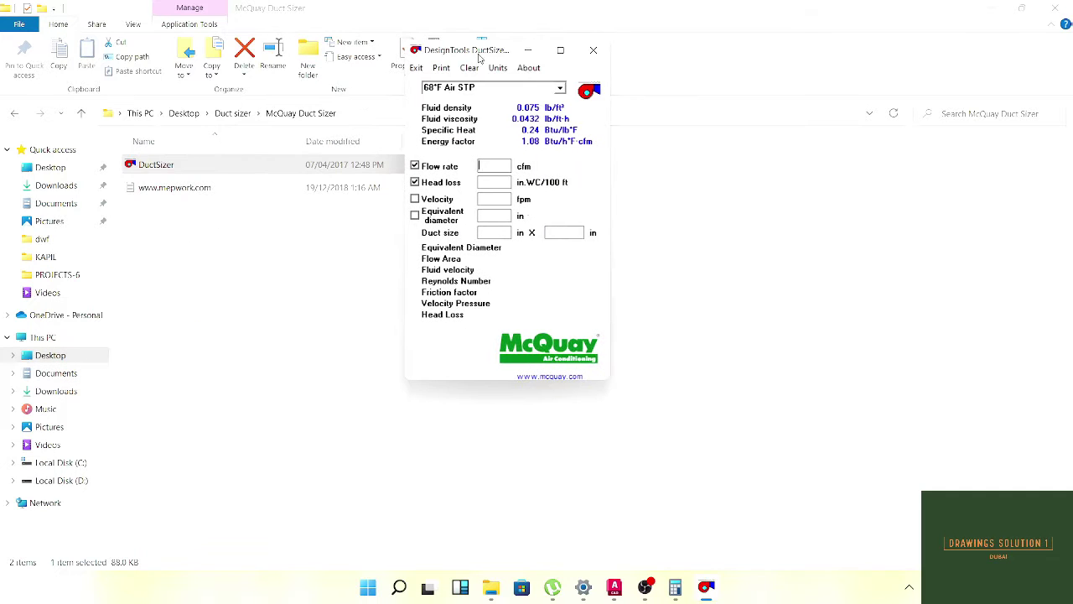
# Minimize File Explorer to return to AutoCAD and examine the FCU-01 unit's airflow label and supply duct tag
pyautogui.click(991, 10)
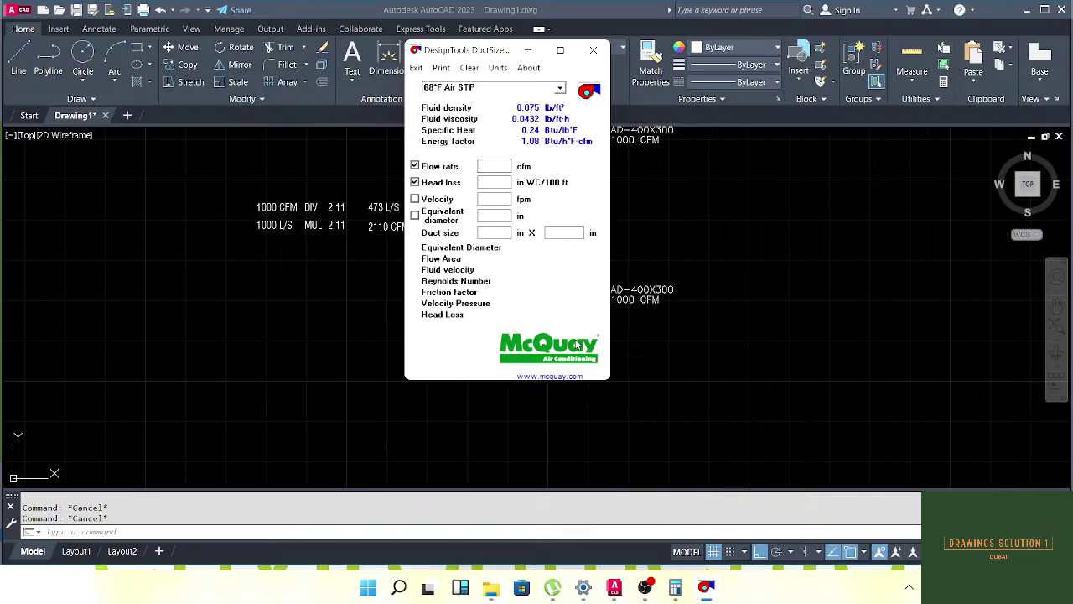
pyautogui.click(624, 323)
pyautogui.moveTo(529, 281)
pyautogui.mouseDown()
pyautogui.moveTo(648, 354)
pyautogui.moveTo(568, 353)
pyautogui.moveTo(563, 333)
pyautogui.mouseUp()
pyautogui.moveTo(609, 256); pyautogui.dragTo(581, 355)
pyautogui.scroll(3, 575, 293)
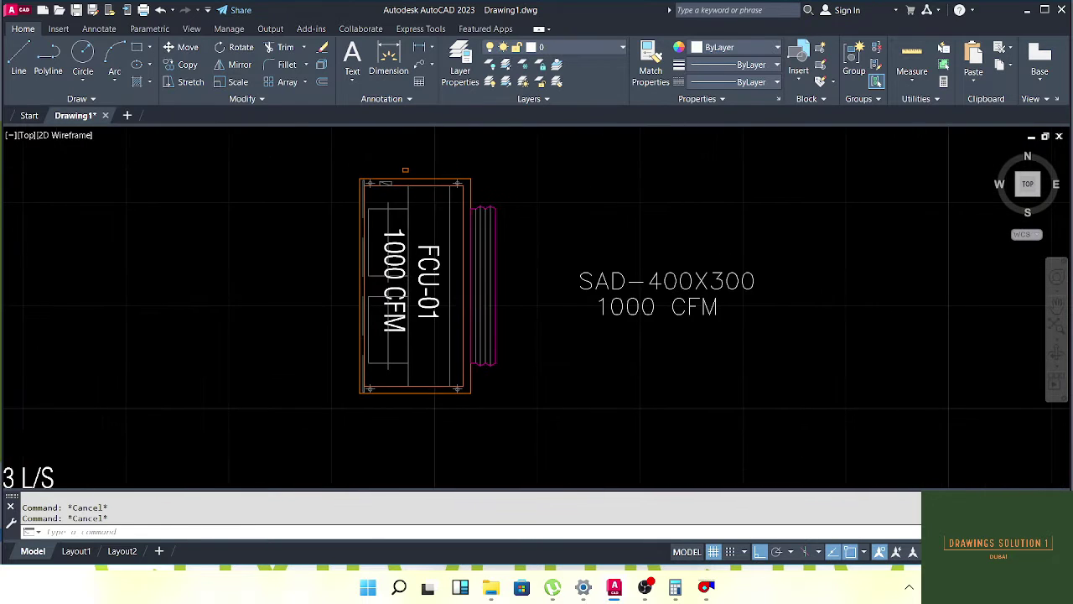
pyautogui.moveTo(500, 294); pyautogui.dragTo(460, 275)
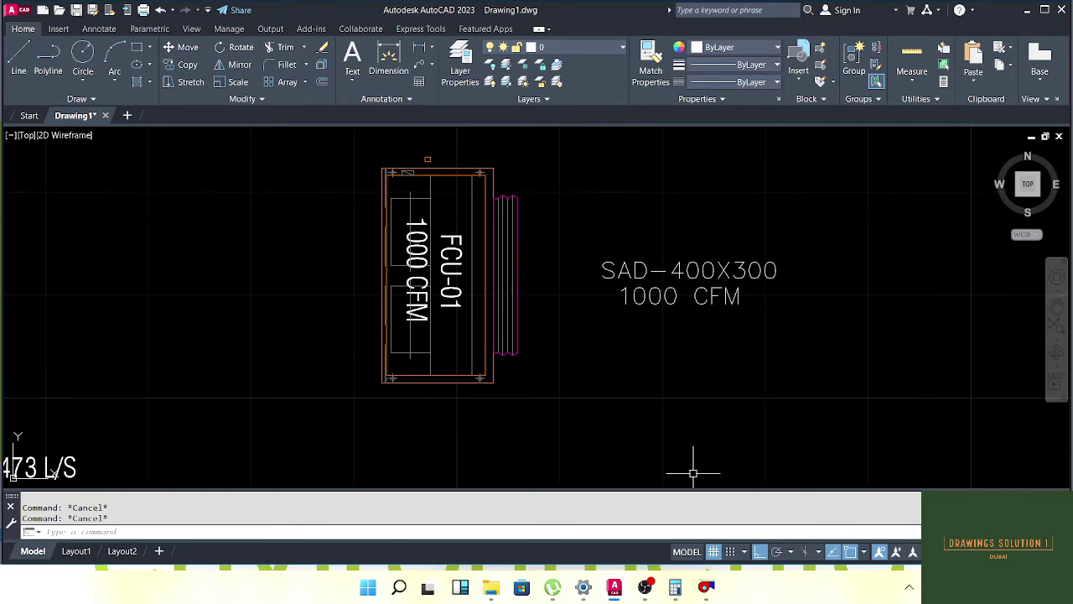
# Switch back to the duct sizer and set the flow rate to 1000 cfm and the head loss to .05 in.WC/100 ft
pyautogui.click(705, 586)
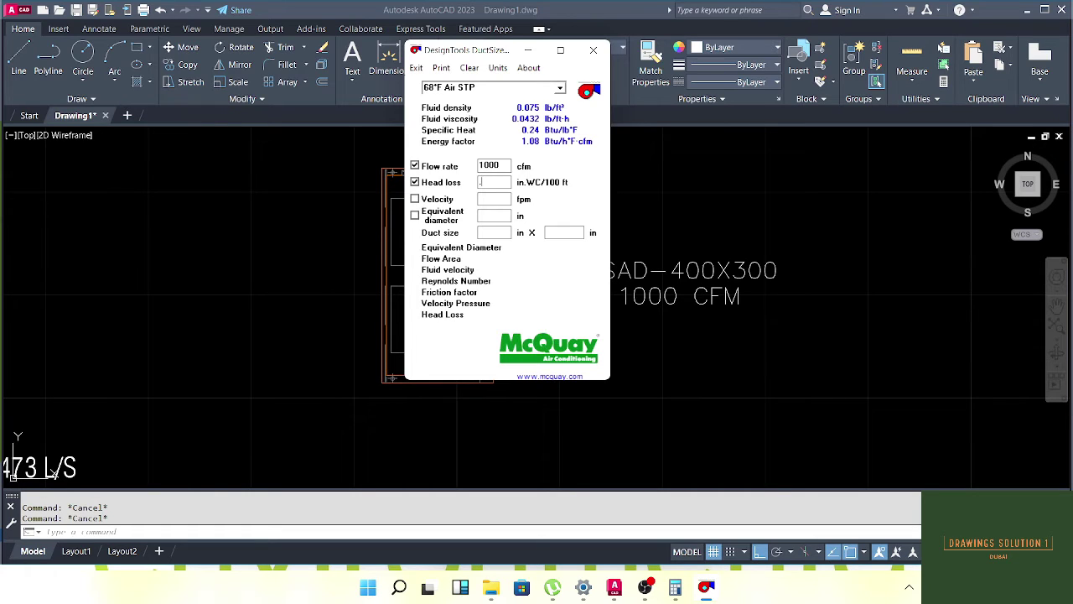
pyautogui.write('.05')
pyautogui.press('Return')
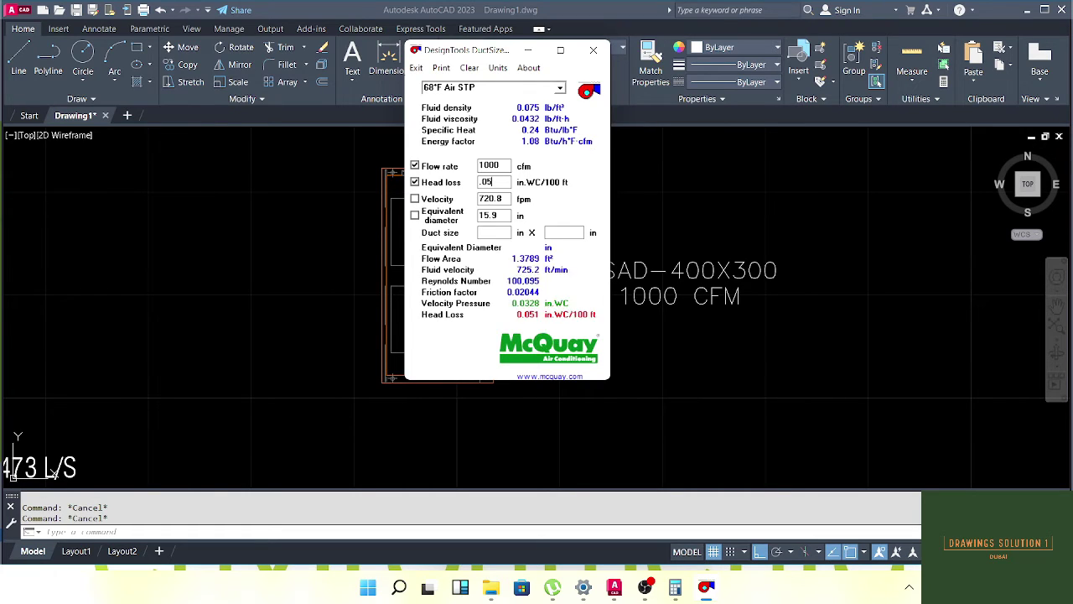
# Review the head loss and flow rate entries and the duct size fields in the duct sizer
pyautogui.doubleClick(498, 181)
pyautogui.click(500, 182)
pyautogui.moveTo(501, 182); pyautogui.dragTo(477, 182)
pyautogui.click(499, 182)
pyautogui.moveTo(499, 181); pyautogui.dragTo(479, 182)
pyautogui.click(501, 168)
pyautogui.click(491, 232)
pyautogui.moveTo(506, 165); pyautogui.dragTo(473, 165)
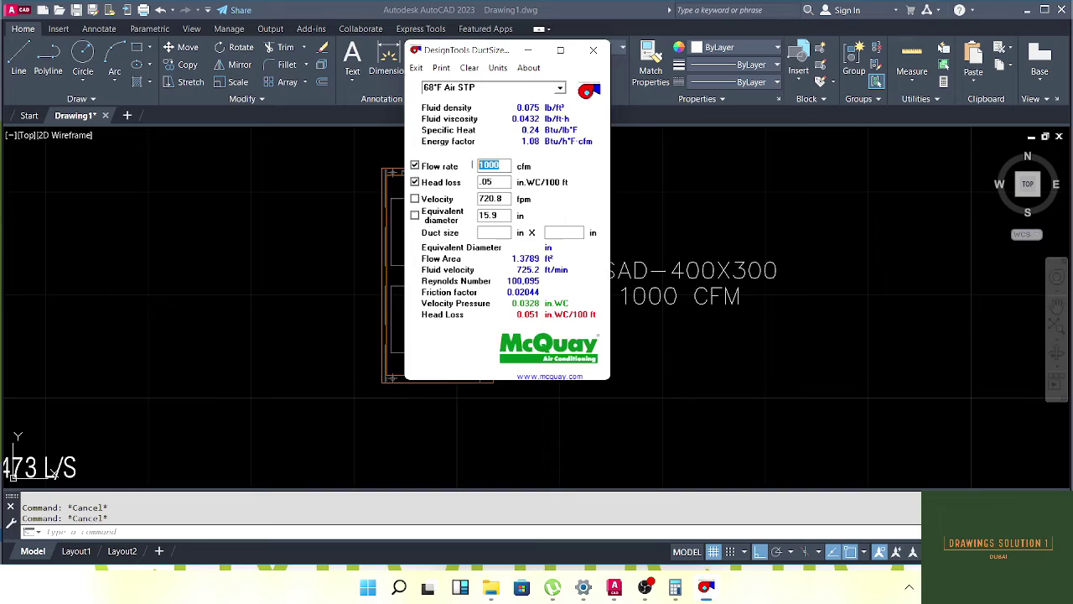
# Set the duct size to 12 in by 18 in and check both entries
pyautogui.click(499, 232)
pyautogui.write('12')
pyautogui.doubleClick(502, 232)
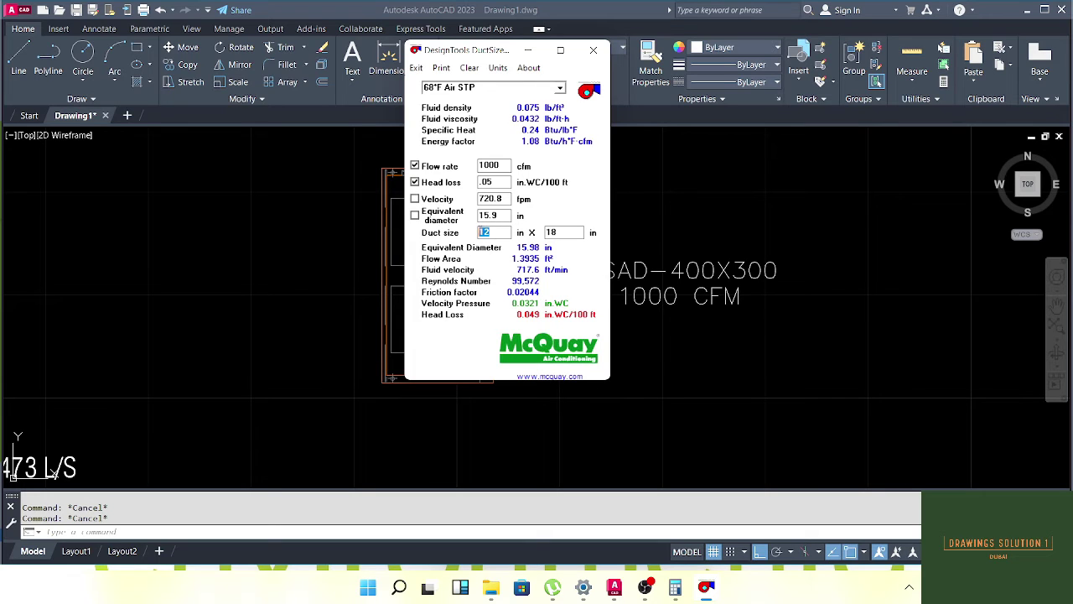
pyautogui.click(498, 232)
pyautogui.moveTo(495, 232); pyautogui.dragTo(472, 232)
pyautogui.click(492, 233)
pyautogui.moveTo(567, 234); pyautogui.dragTo(546, 233)
pyautogui.click(559, 232)
# Switch to AutoCAD and change the supply duct label beside FCU-01 to SAD-450X300
pyautogui.click(669, 360)
pyautogui.scroll(-2, 498, 347)
pyautogui.scroll(4, 627, 269)
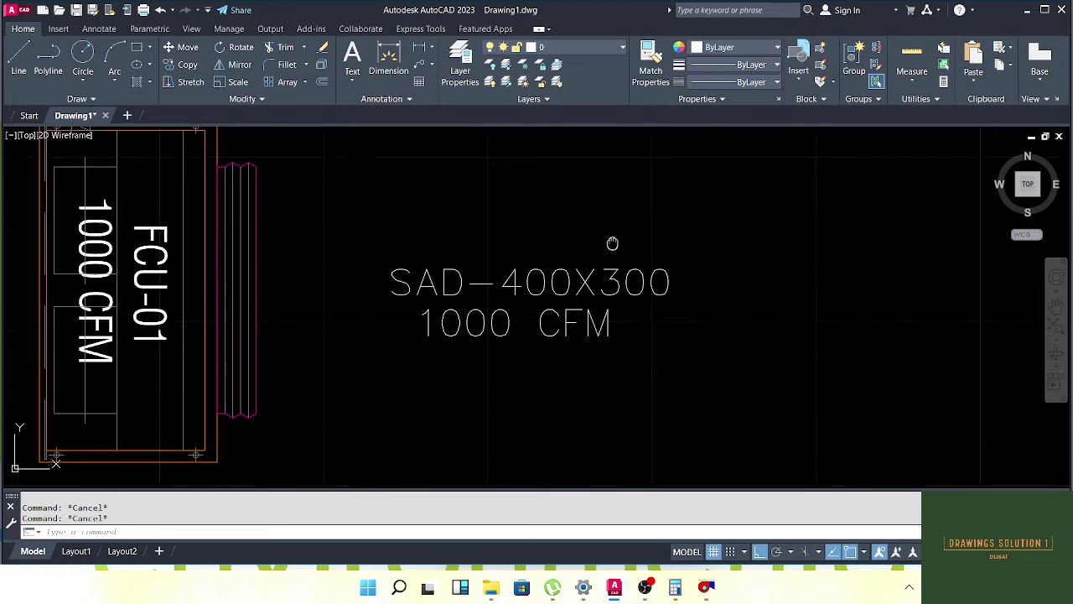
pyautogui.click(555, 281)
pyautogui.doubleClick(567, 286)
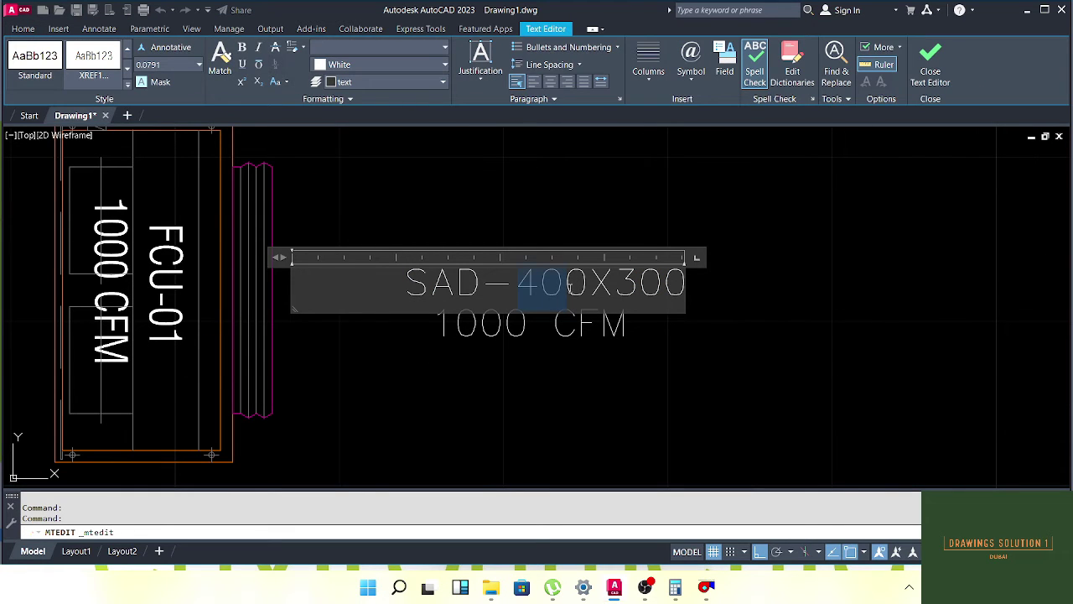
pyautogui.moveTo(590, 285); pyautogui.dragTo(560, 292)
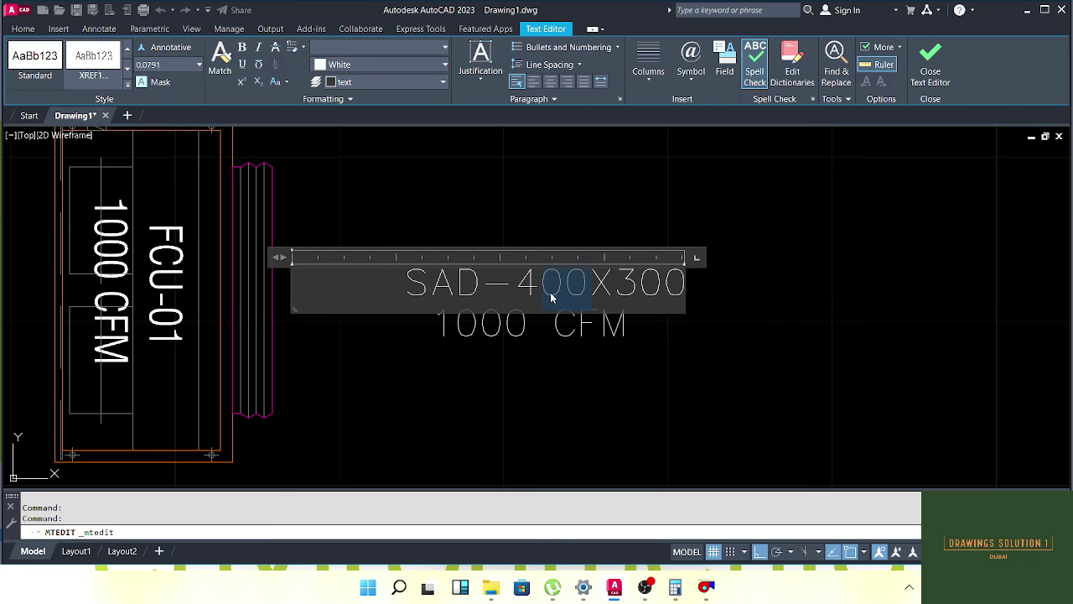
pyautogui.write('5')
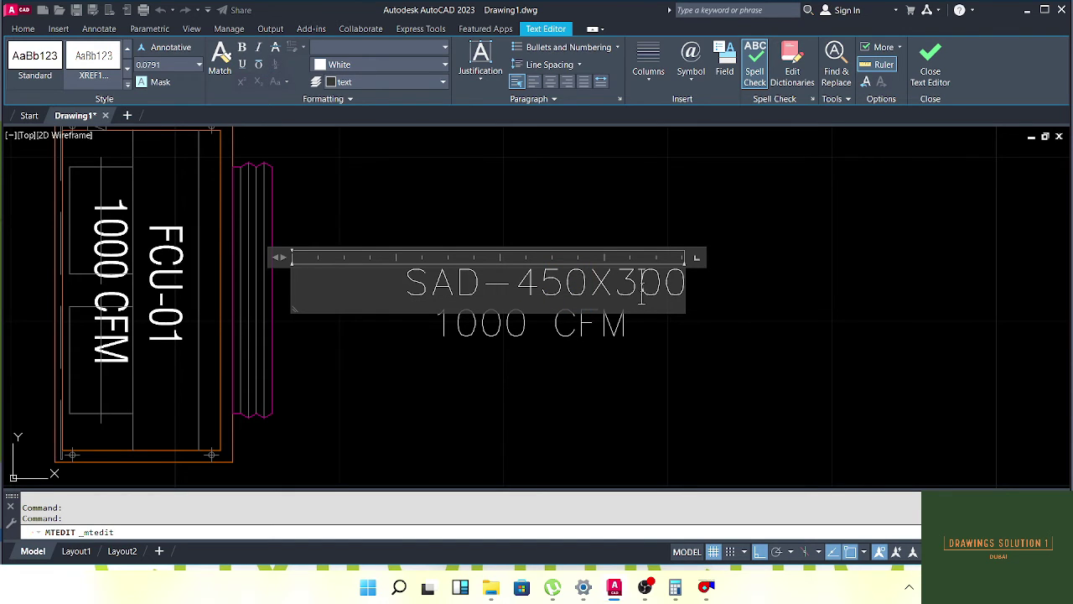
pyautogui.moveTo(642, 289); pyautogui.dragTo(648, 328)
pyautogui.write('50')
pyautogui.moveTo(639, 293); pyautogui.dragTo(647, 366)
pyautogui.write('00')
pyautogui.press('Escape')
pyautogui.press('Escape')
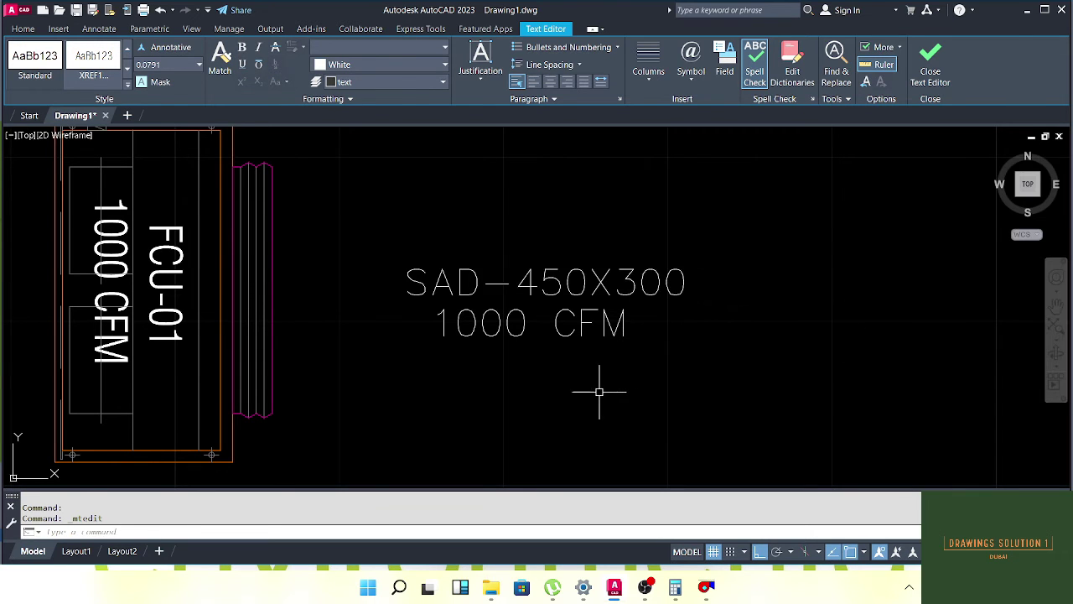
# Examine the width and height in the supply duct label beside FCU-01
pyautogui.moveTo(579, 351); pyautogui.dragTo(521, 340)
pyautogui.scroll(-1, 559, 294)
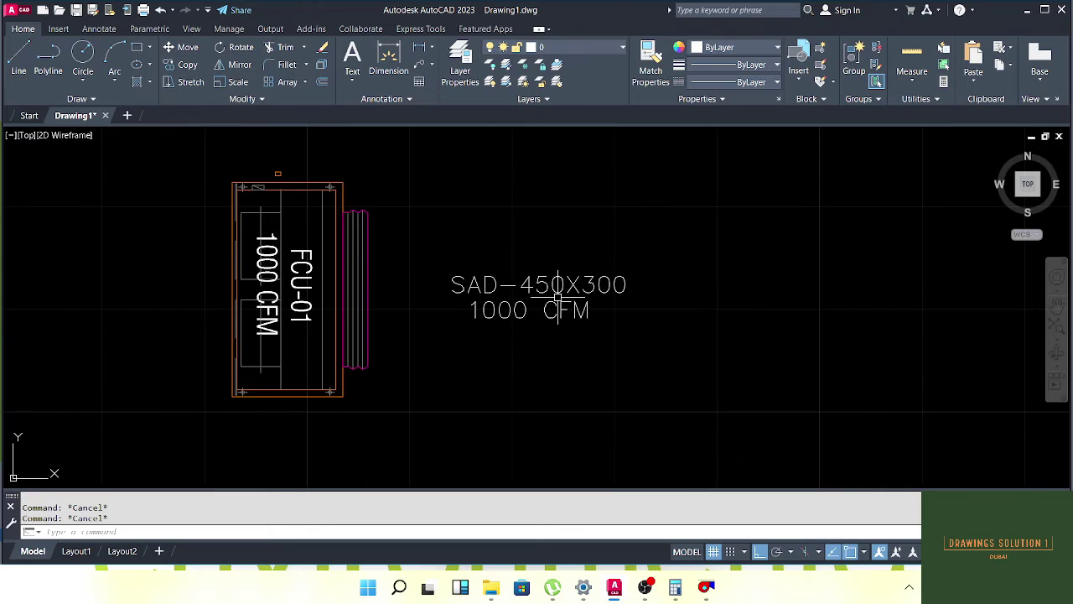
pyautogui.scroll(2, 553, 288)
pyautogui.moveTo(561, 288); pyautogui.dragTo(524, 288)
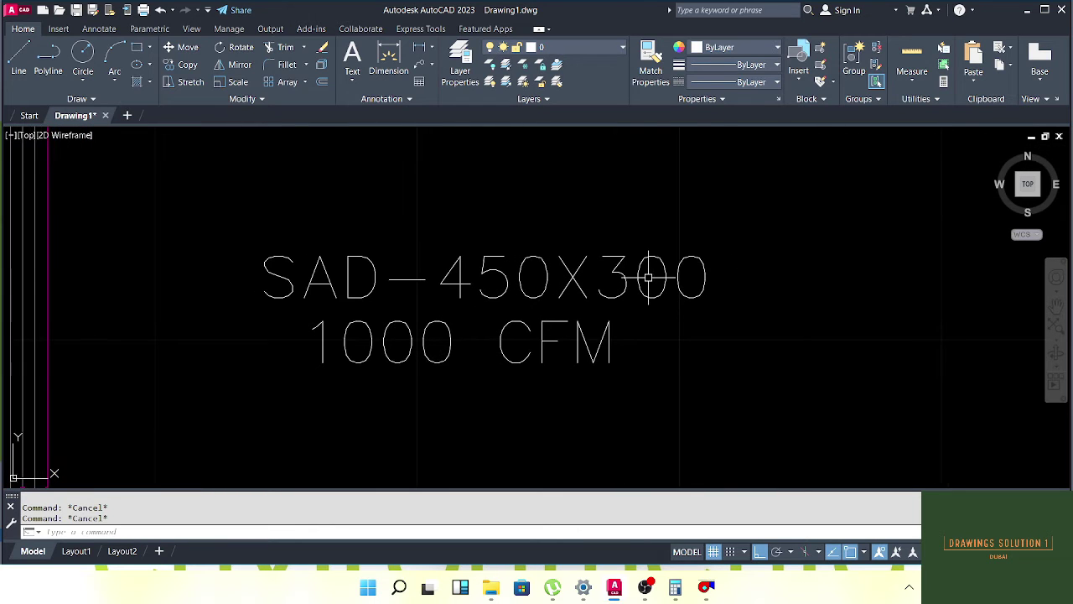
pyautogui.click(624, 257)
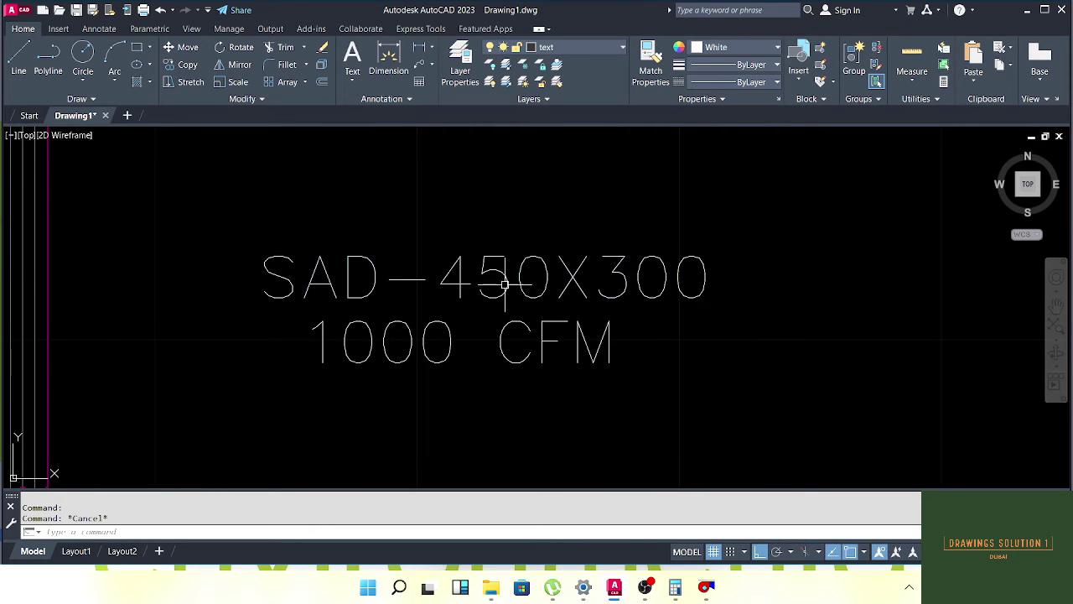
pyautogui.press('Escape')
pyautogui.click(621, 273)
pyautogui.press('Escape')
pyautogui.scroll(-2, 620, 273)
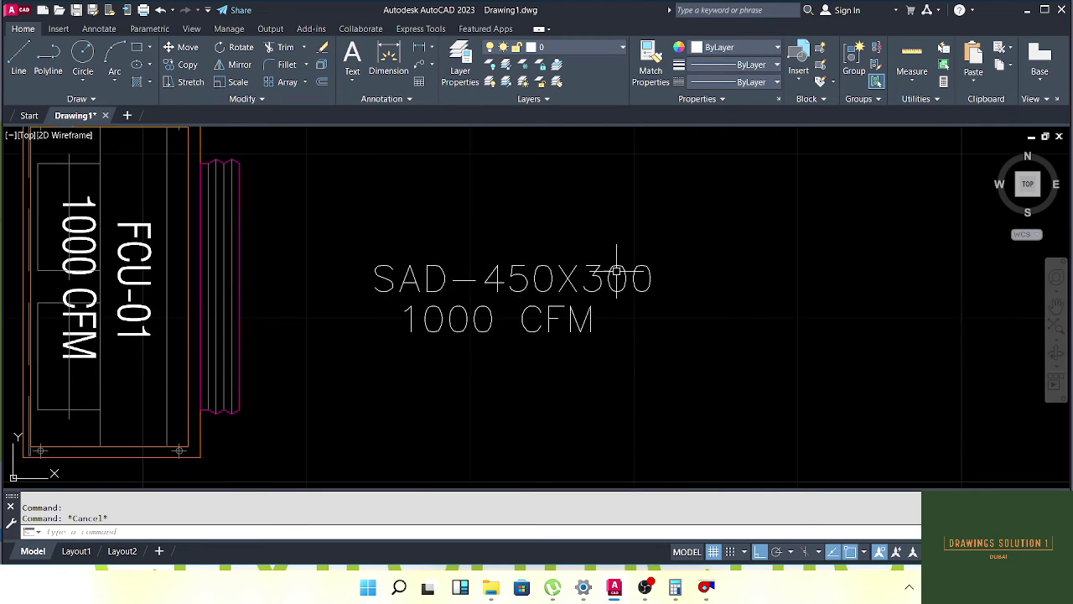
pyautogui.moveTo(515, 293); pyautogui.dragTo(565, 302)
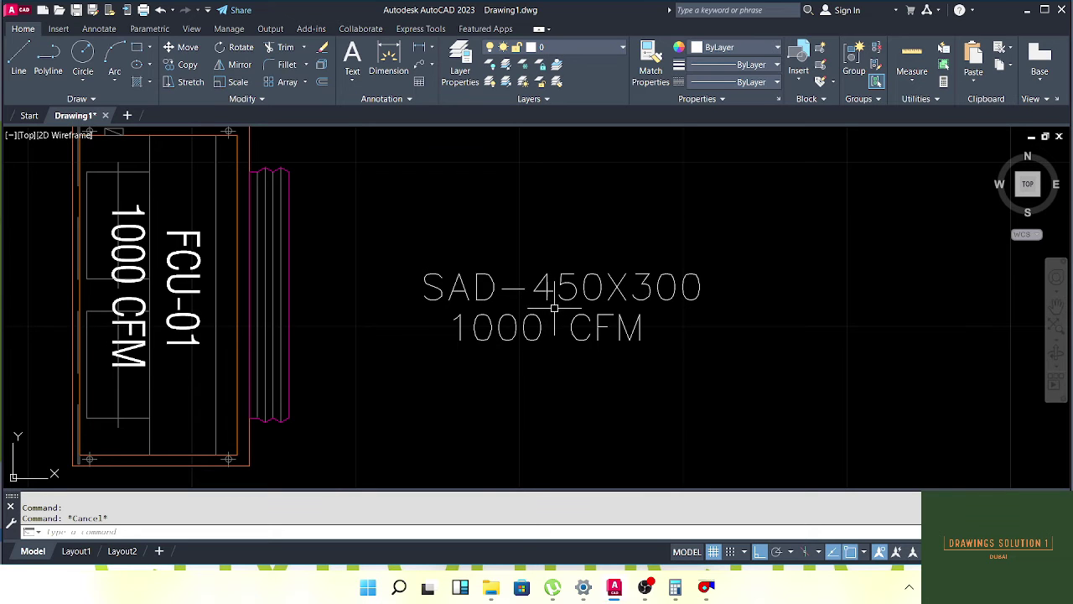
# Draw a horizontal line 300 long outward from the magenta flexible connector of FCU-01
pyautogui.moveTo(503, 294); pyautogui.dragTo(550, 295)
pyautogui.scroll(-2, 550, 296)
pyautogui.moveTo(512, 337)
pyautogui.mouseDown()
pyautogui.moveTo(563, 328)
pyautogui.moveTo(512, 323)
pyautogui.mouseUp()
pyautogui.press('Escape')
pyautogui.write('l')
pyautogui.press('Return')
pyautogui.scroll(4, 437, 283)
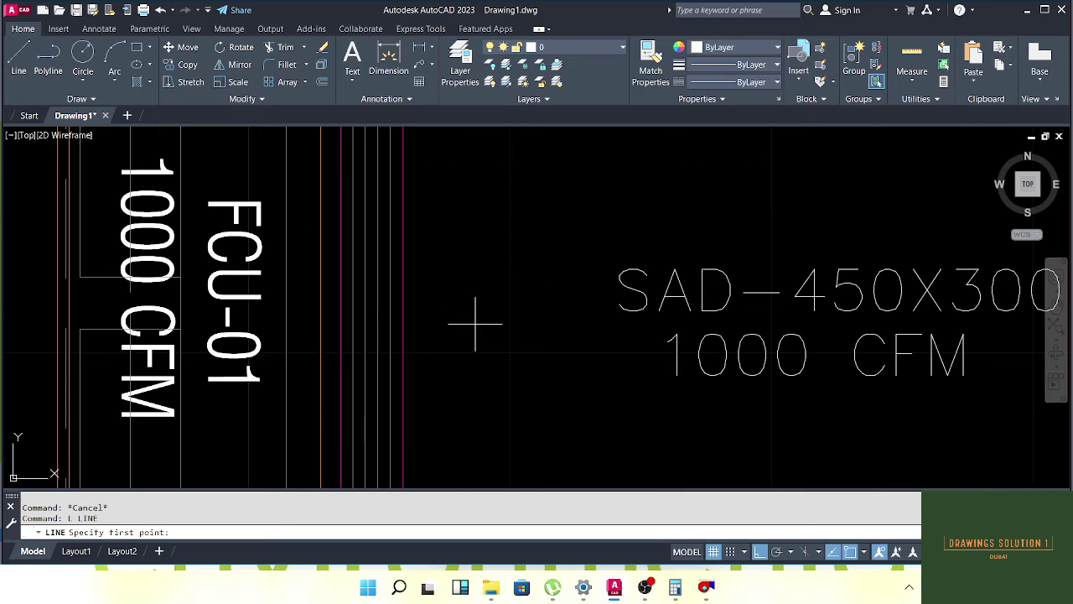
pyautogui.click(402, 293)
pyautogui.scroll(-2, 403, 298)
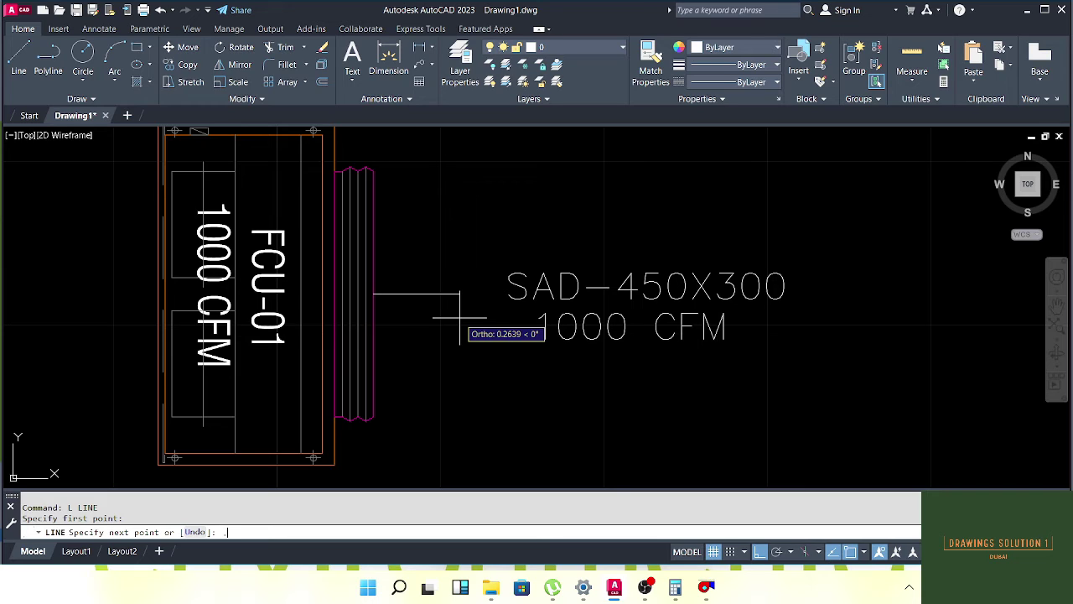
pyautogui.write('.3')
pyautogui.press('BackSpace')
pyautogui.write('300')
pyautogui.press('Return')
pyautogui.press('Escape')
# Erase the SAD-450X300 label and the 1000 CFM label beneath it
pyautogui.click(551, 272)
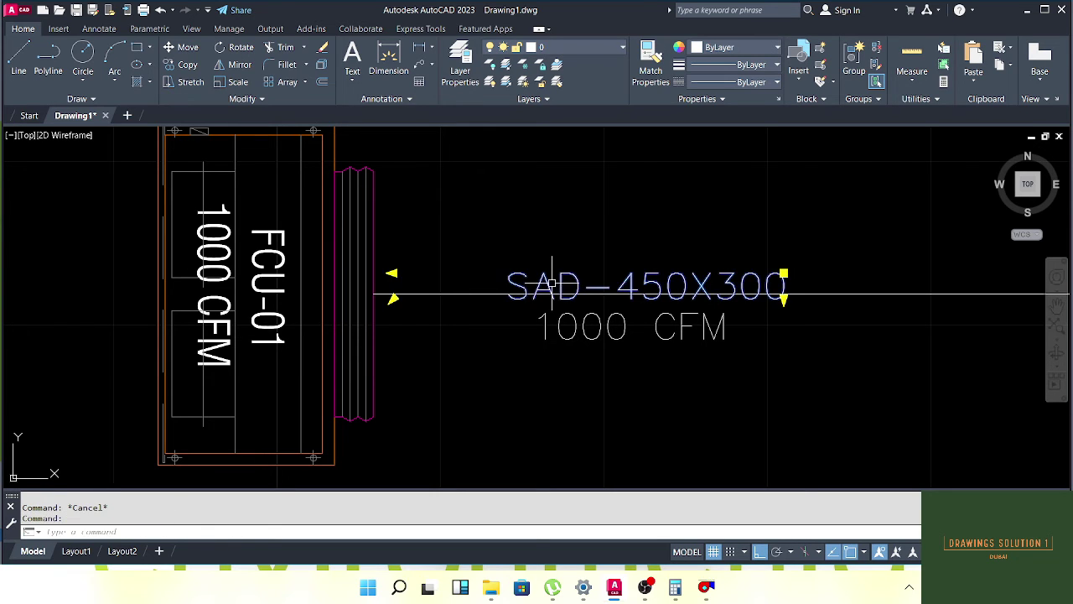
pyautogui.write('E')
pyautogui.press('Return')
pyautogui.click(590, 336)
pyautogui.write('e')
pyautogui.press('Return')
# Delete the overlong horizontal line extending from the FCU-01 connector
pyautogui.scroll(-2, 519, 342)
pyautogui.moveTo(519, 343); pyautogui.dragTo(505, 338)
pyautogui.press('Escape')
pyautogui.press('Escape')
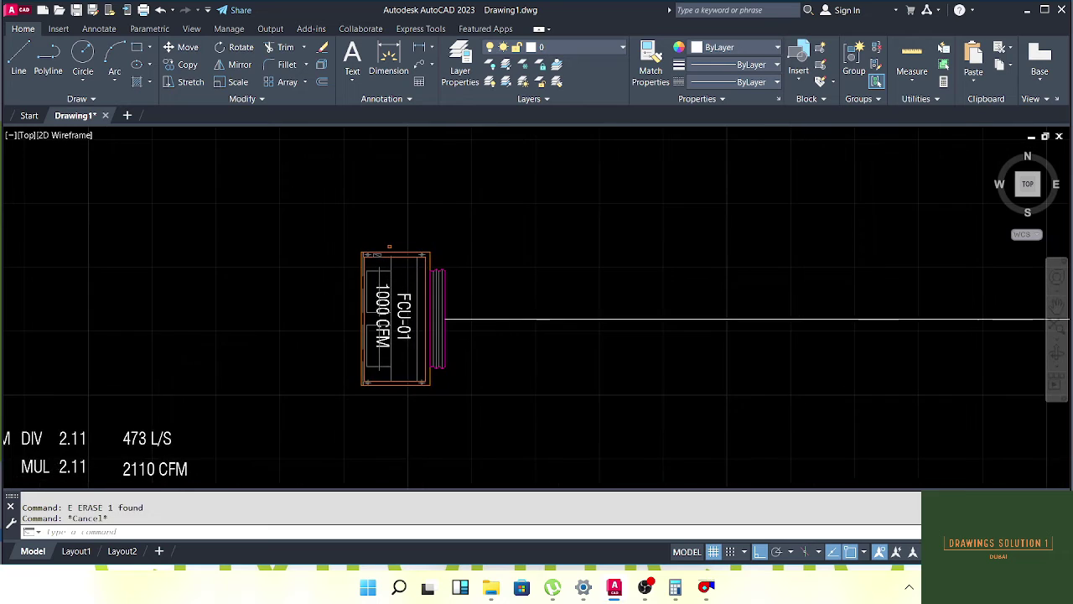
pyautogui.scroll(-2, 504, 338)
pyautogui.click(562, 294)
pyautogui.click(553, 347)
pyautogui.scroll(5, 488, 326)
pyautogui.press('Escape')
pyautogui.press('Escape')
# Draw a horizontal line .3 long outward from the outer edge of the FCU-01 flexible connector
pyautogui.write('L')
pyautogui.press('Return')
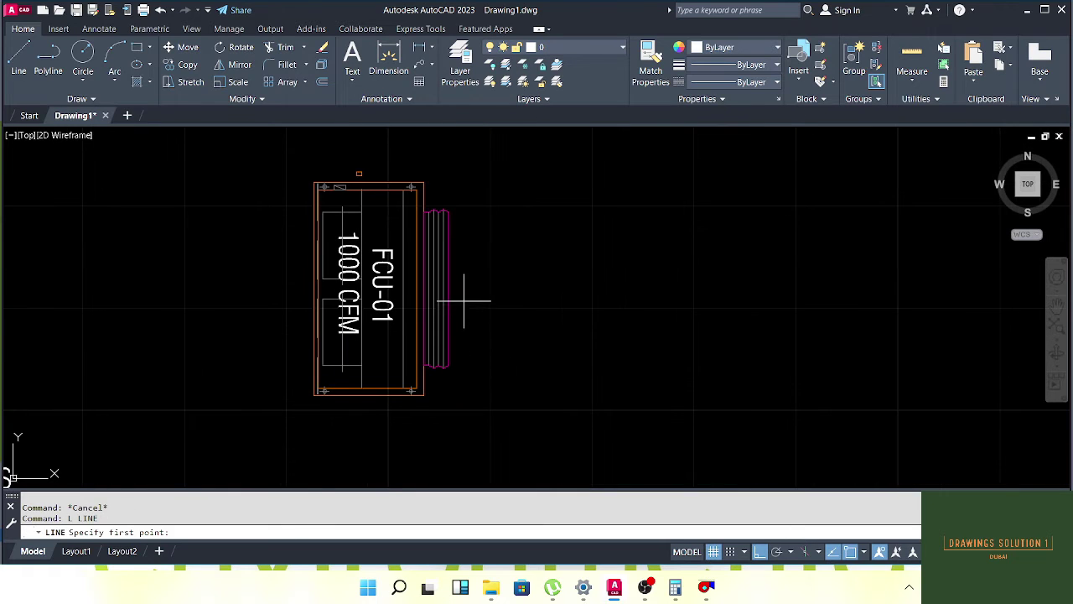
pyautogui.click(449, 289)
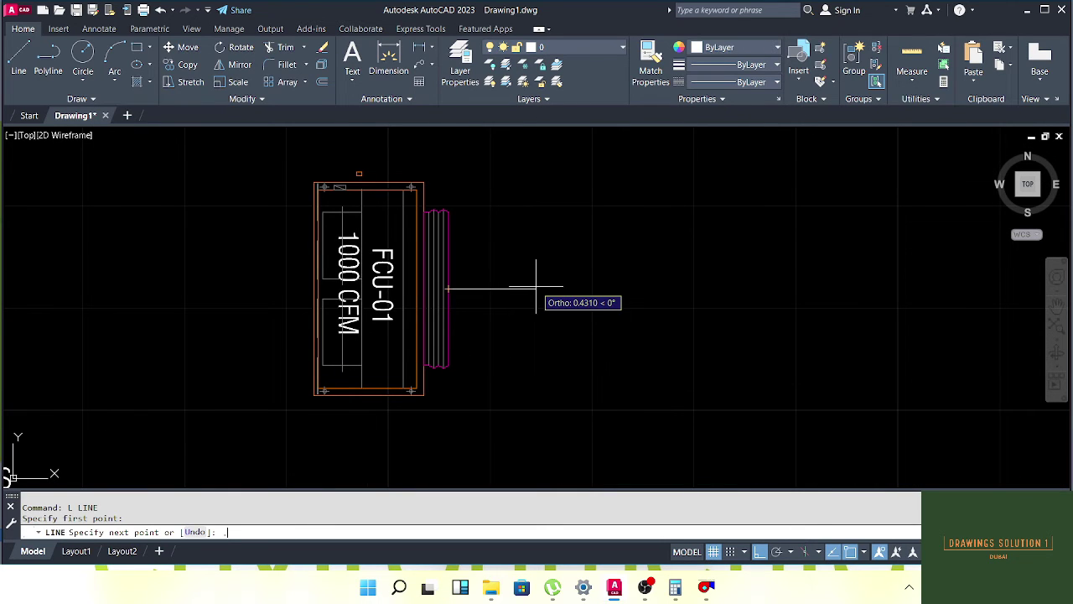
pyautogui.write('.3')
pyautogui.press('Return')
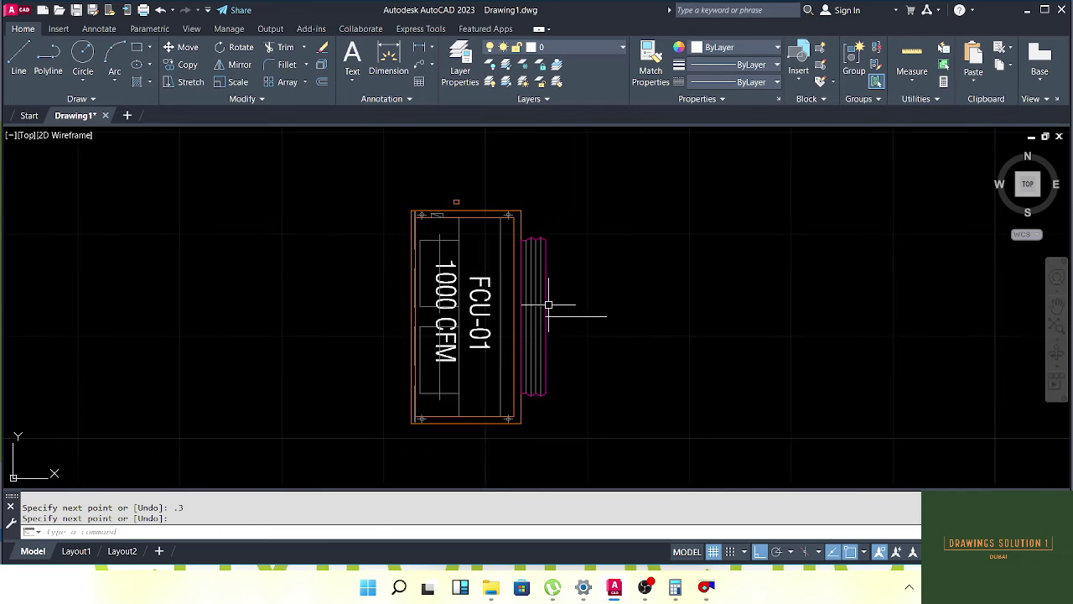
pyautogui.press('Escape')
pyautogui.press('Escape')
pyautogui.moveTo(560, 290); pyautogui.dragTo(542, 293)
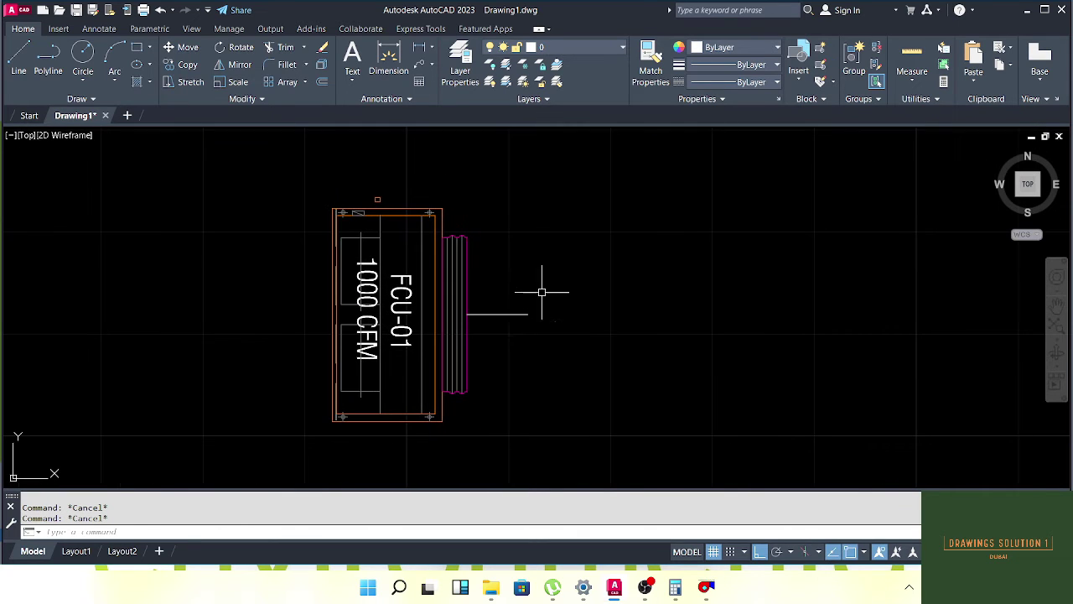
pyautogui.click(550, 292)
pyautogui.click(496, 359)
pyautogui.press('Escape')
pyautogui.press('Escape')
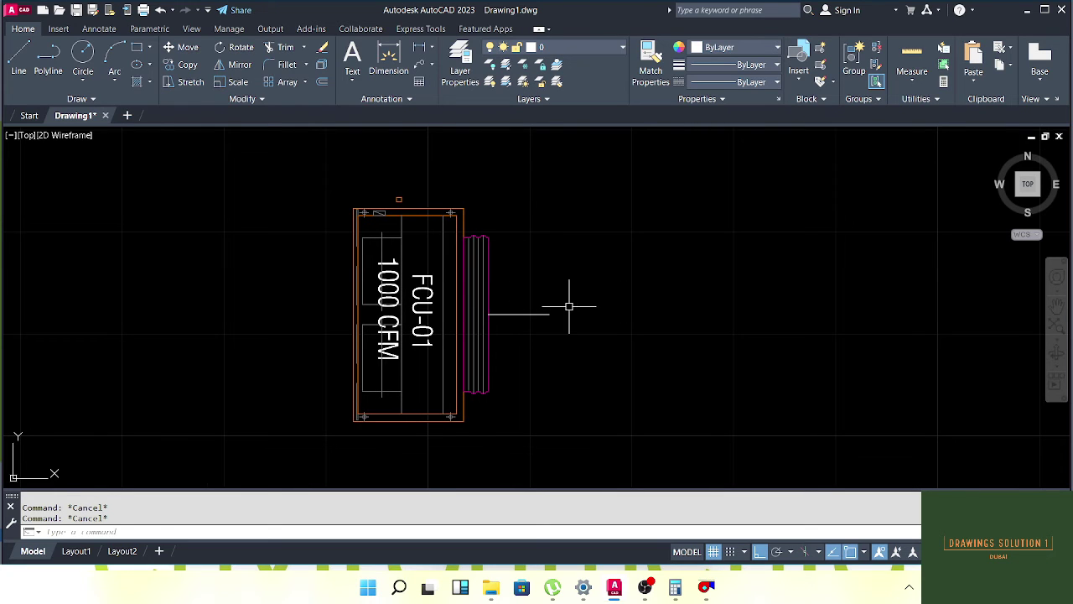
pyautogui.write('L')
pyautogui.press('Return')
pyautogui.click(582, 343)
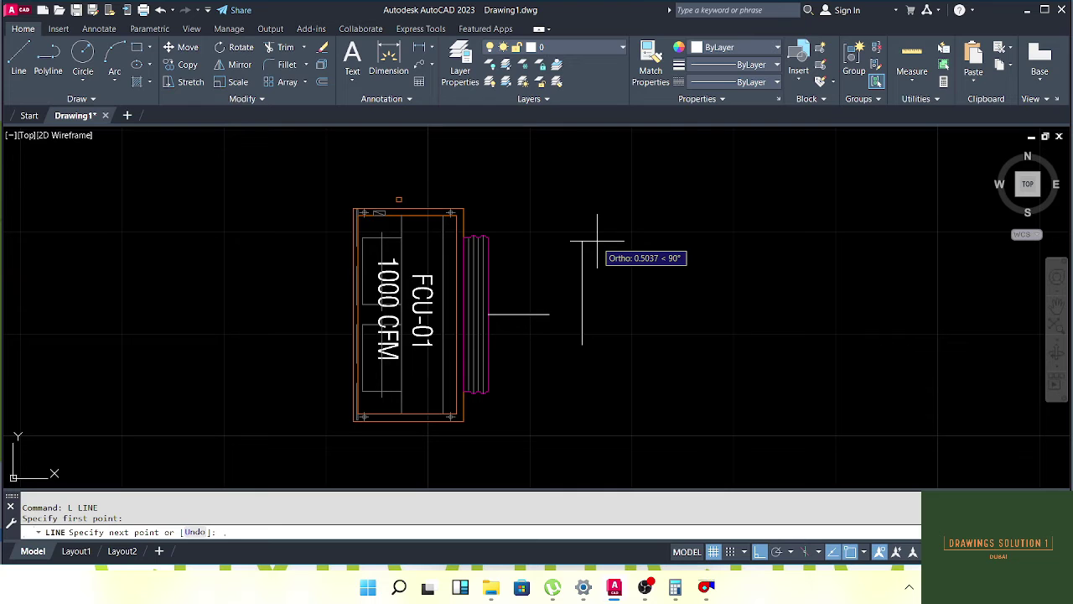
pyautogui.press('Escape')
pyautogui.press('Escape')
# Undo the short horizontal line drawn from the FCU-01 connector
pyautogui.scroll(-3, 572, 307)
pyautogui.moveTo(495, 334); pyautogui.dragTo(457, 343)
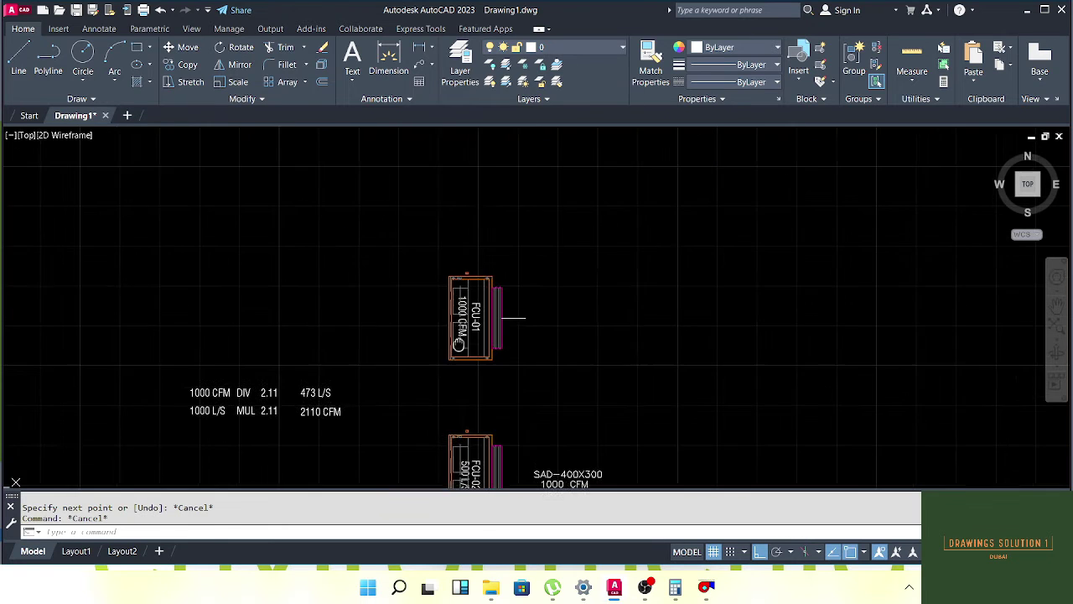
pyautogui.moveTo(497, 374); pyautogui.dragTo(489, 364)
pyautogui.scroll(5, 579, 474)
pyautogui.scroll(-5, 544, 364)
pyautogui.moveTo(530, 319); pyautogui.dragTo(530, 424)
pyautogui.scroll(4, 529, 394)
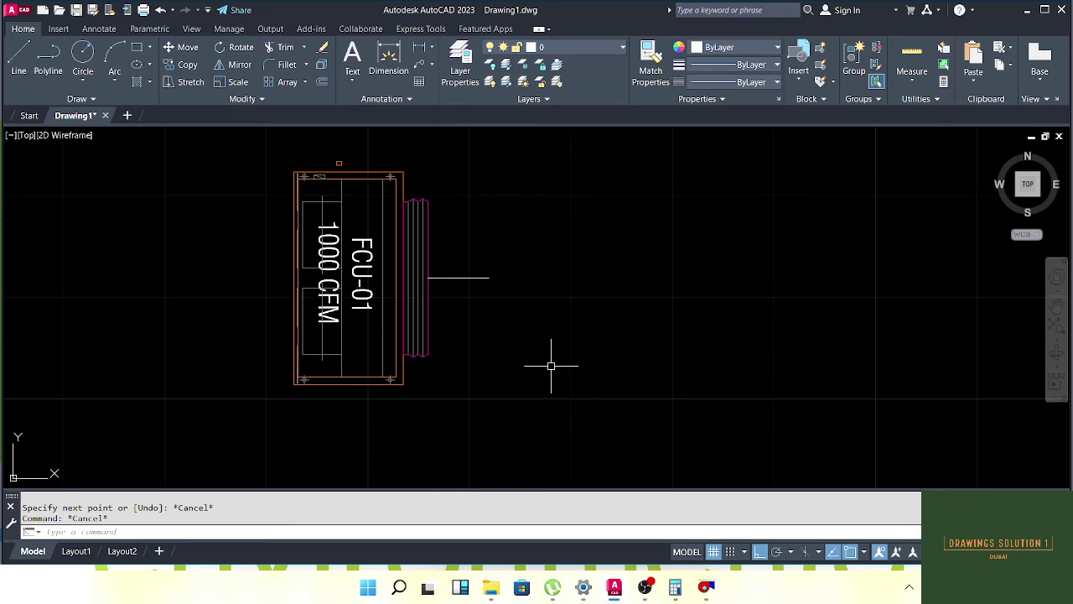
pyautogui.hotkey('ctrl', 'z')
pyautogui.hotkey('ctrl', 'z')
pyautogui.hotkey('ctrl', 'z')
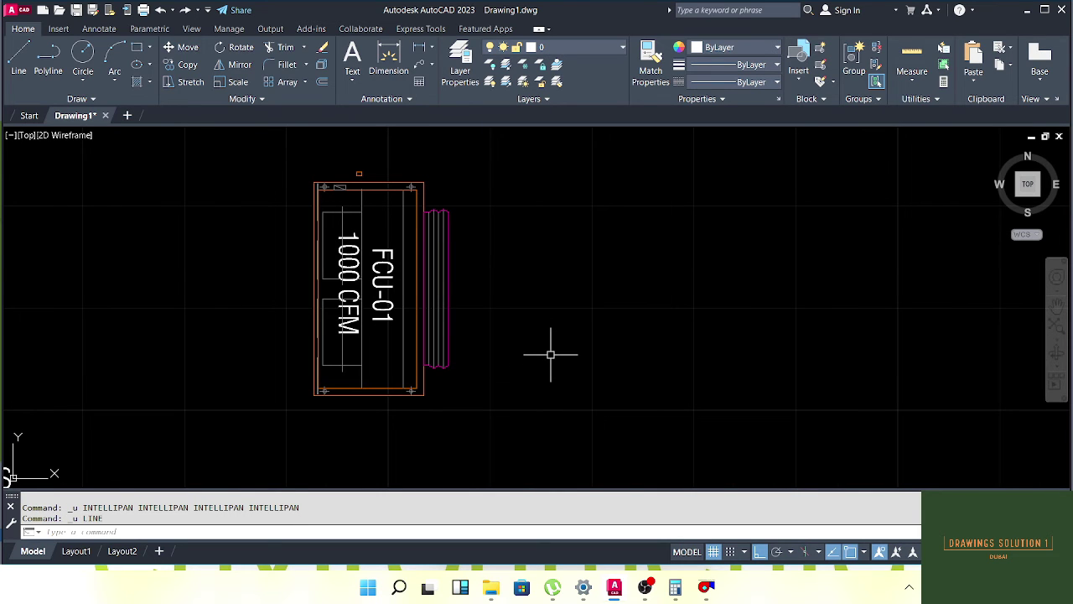
# Undo the recent edits back to the restored SAD-450X300 and 1000 CFM labels beside FCU-01
pyautogui.hotkey('ctrl', 'z')
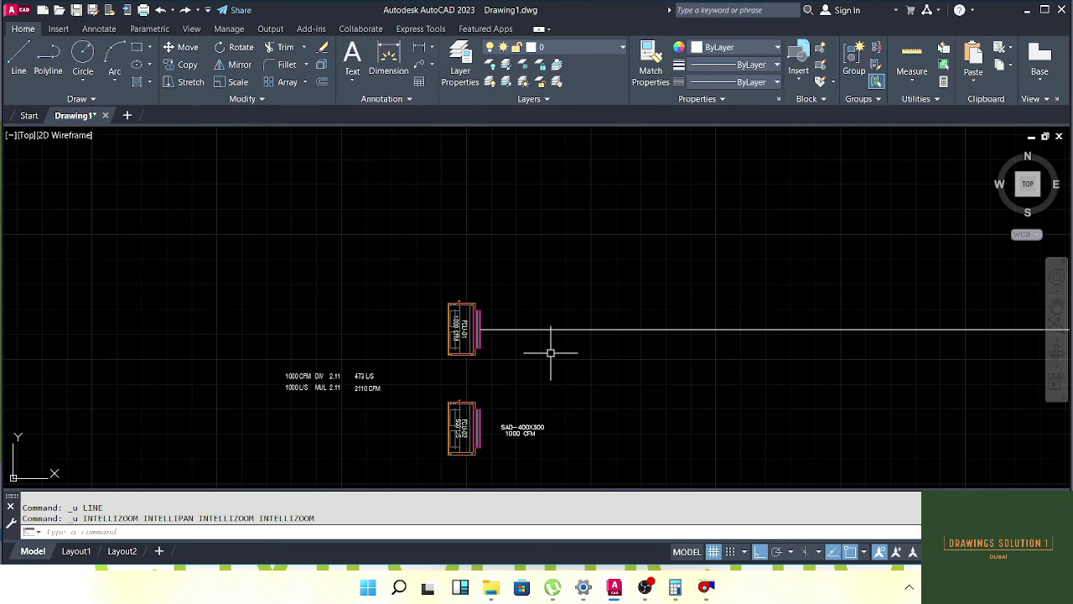
pyautogui.hotkey('ctrl', 'z')
pyautogui.hotkey('ctrl', 'z')
pyautogui.hotkey('ctrl', 'z')
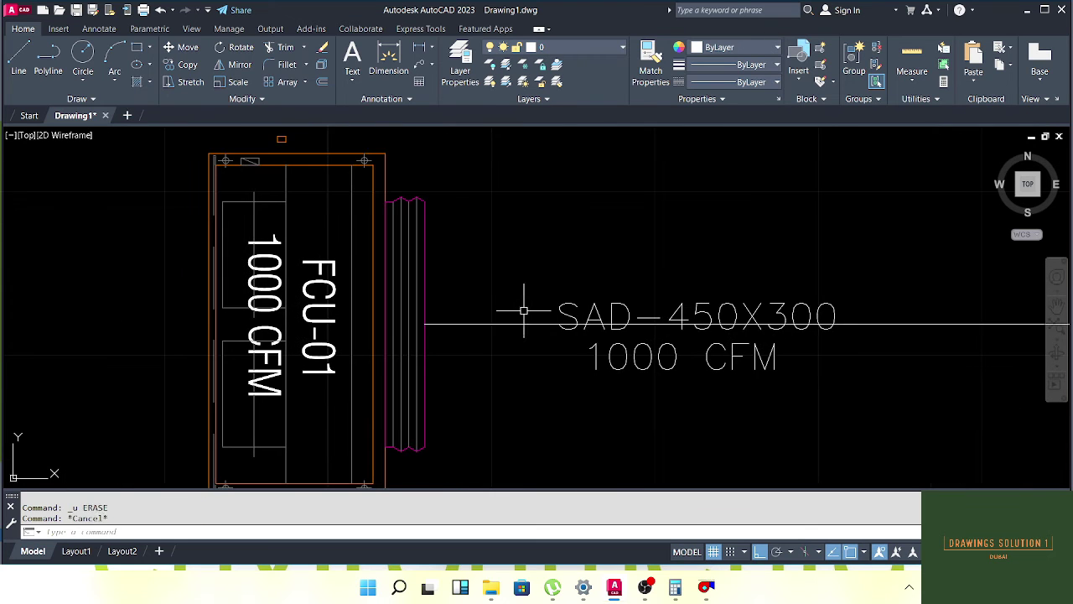
# Erase the overlong horizontal line running from the FCU-01 flexible connector through the duct label
pyautogui.click(523, 310)
pyautogui.click(481, 366)
pyautogui.moveTo(478, 349)
pyautogui.mouseDown()
pyautogui.moveTo(472, 311)
pyautogui.moveTo(474, 342)
pyautogui.mouseUp()
pyautogui.write('e')
pyautogui.press('space')
pyautogui.press('Escape')
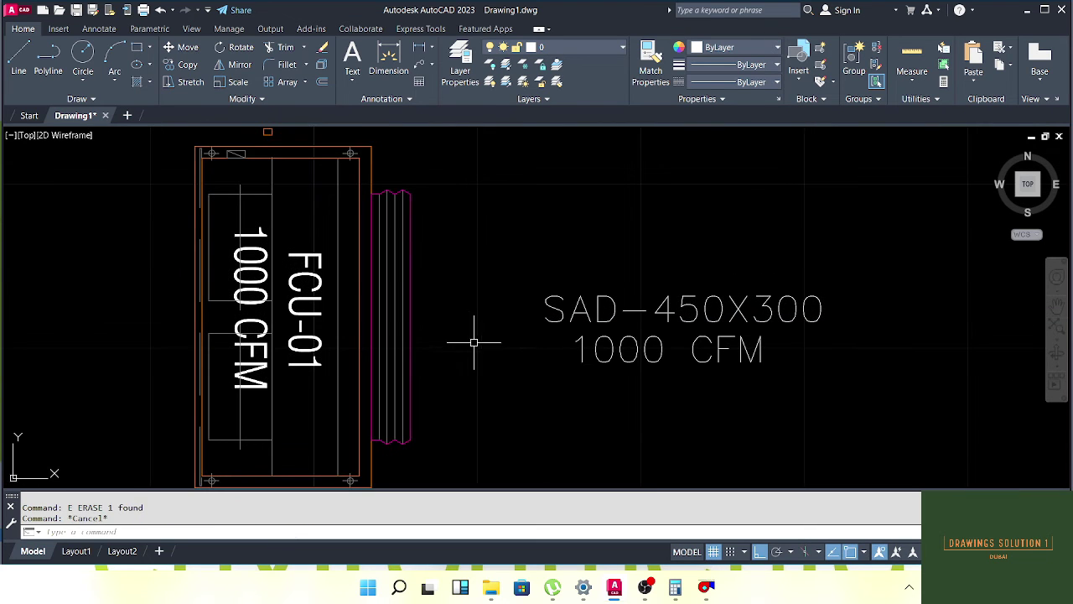
# Draw a horizontal line .3 long outward from the outer edge of the FCU-01 flexible connector
pyautogui.write('l')
pyautogui.press('Return')
pyautogui.click(410, 317)
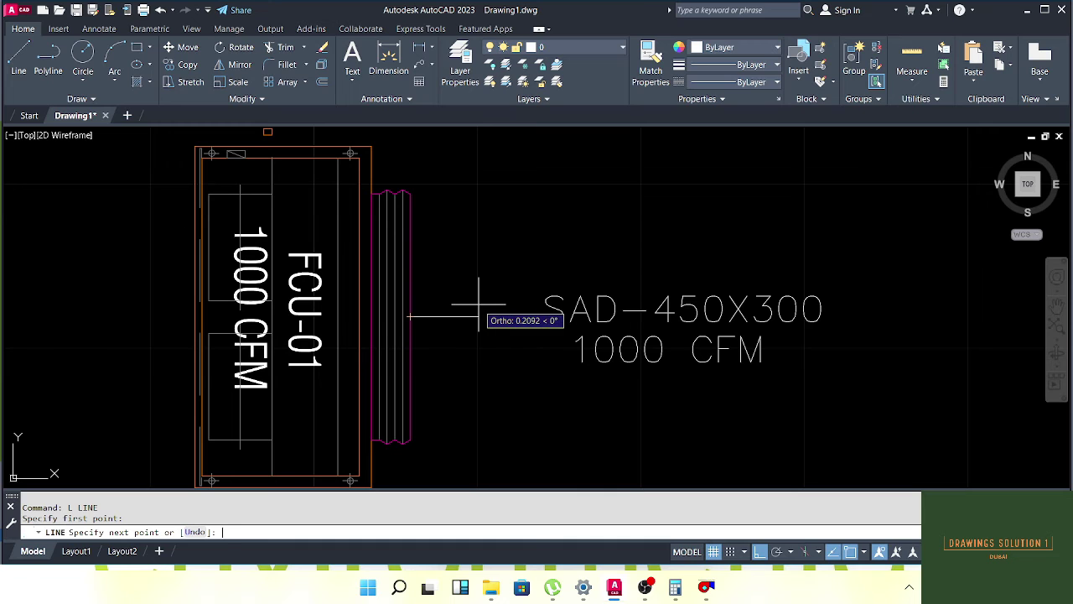
pyautogui.write('.3')
pyautogui.press('Return')
pyautogui.press('Return')
pyautogui.moveTo(492, 358); pyautogui.dragTo(472, 342)
pyautogui.press('Escape')
pyautogui.press('Escape')
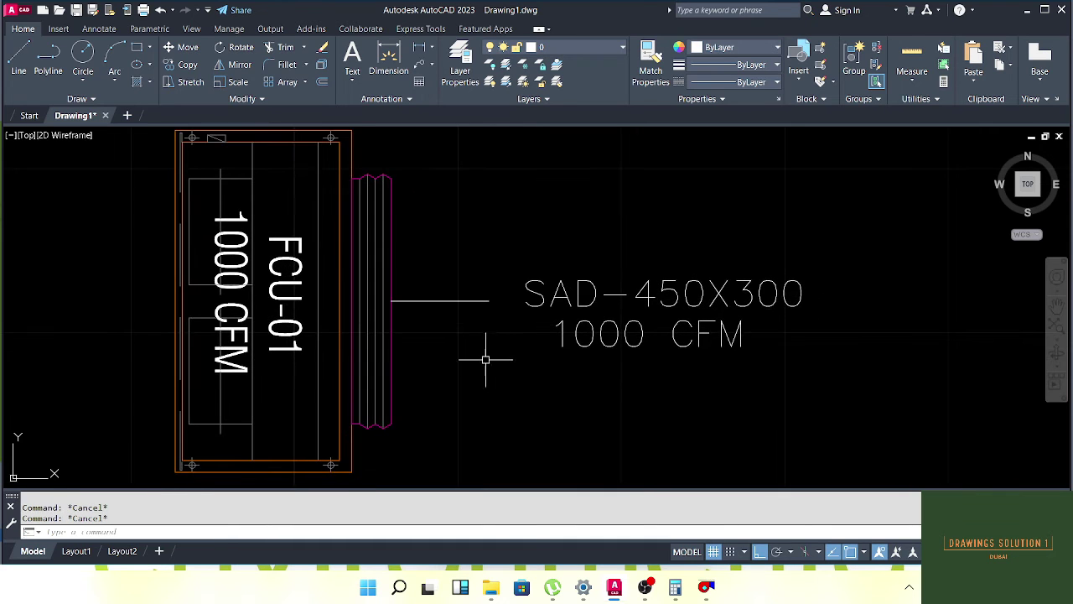
# Draw a vertical line .45 long just beyond the free end of the short horizontal line
pyautogui.write('l')
pyautogui.press('Return')
pyautogui.click(477, 411)
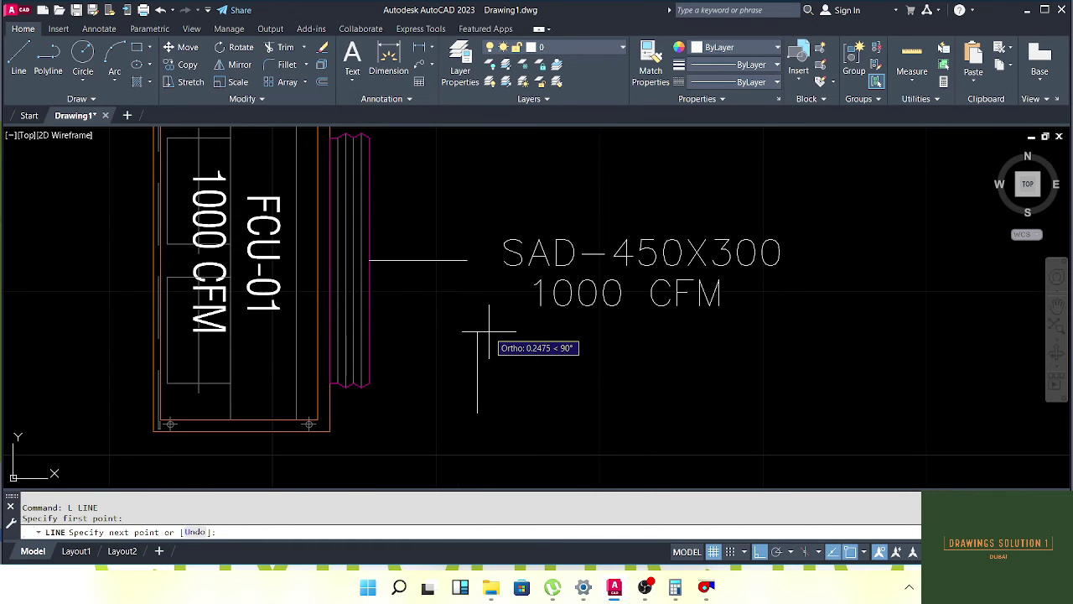
pyautogui.write('.45')
pyautogui.press('Return')
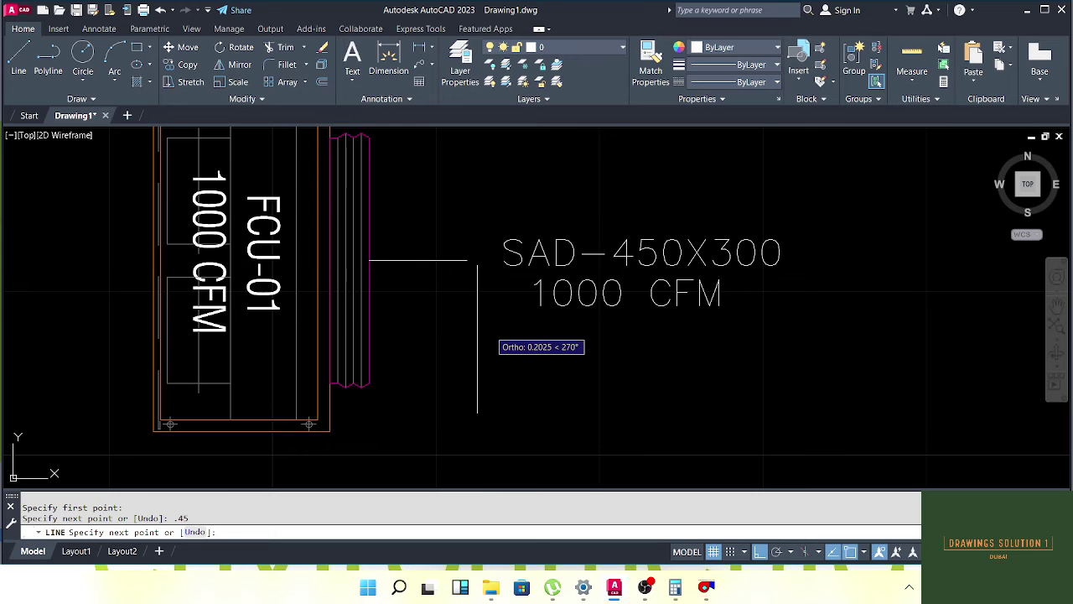
pyautogui.press('Escape')
pyautogui.press('Escape')
# Move the .45 vertical line by its midpoint to the free end of the .3 horizontal line
pyautogui.click(499, 326)
pyautogui.click(445, 340)
pyautogui.press('Escape')
pyautogui.press('Escape')
pyautogui.click(498, 326)
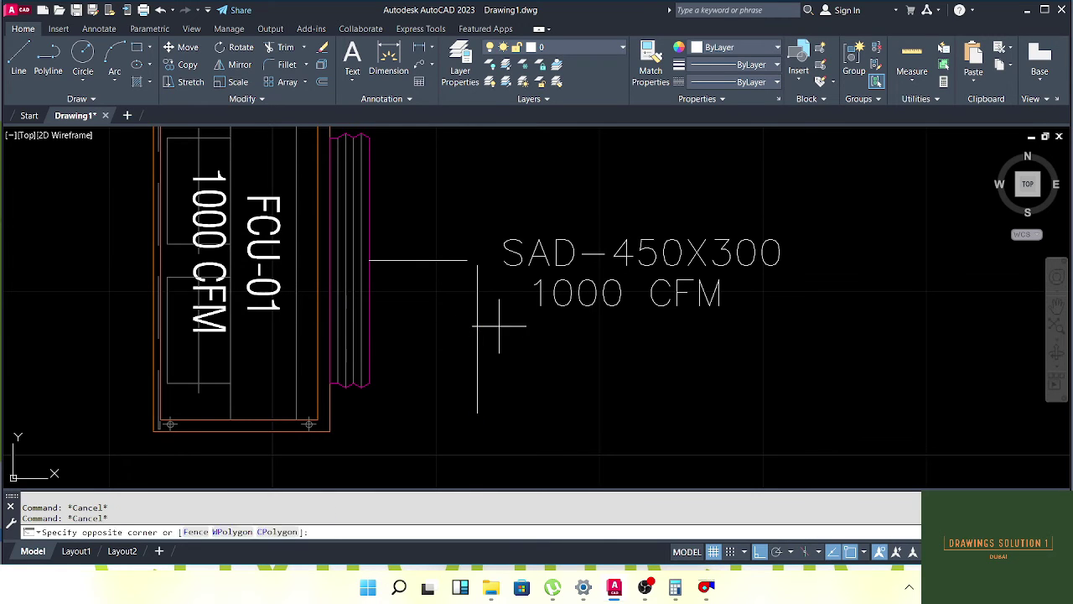
pyautogui.click(465, 335)
pyautogui.write('m')
pyautogui.press('Return')
pyautogui.click(494, 356)
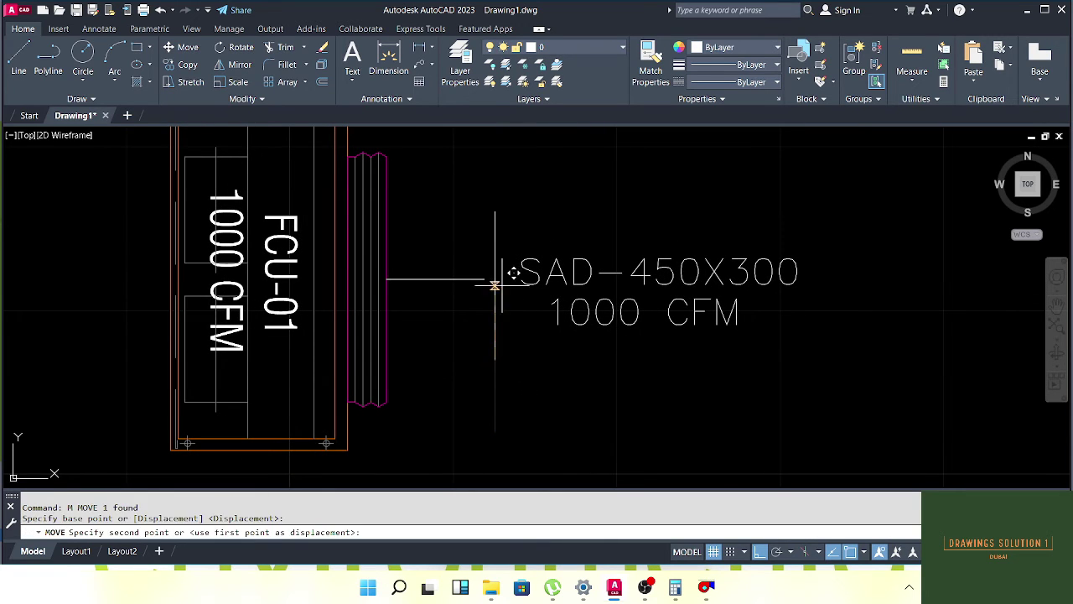
# Erase the .3 horizontal guide line between the flexible connector and the vertical line
pyautogui.scroll(-3, 486, 277)
pyautogui.press('Escape')
pyautogui.click(449, 337)
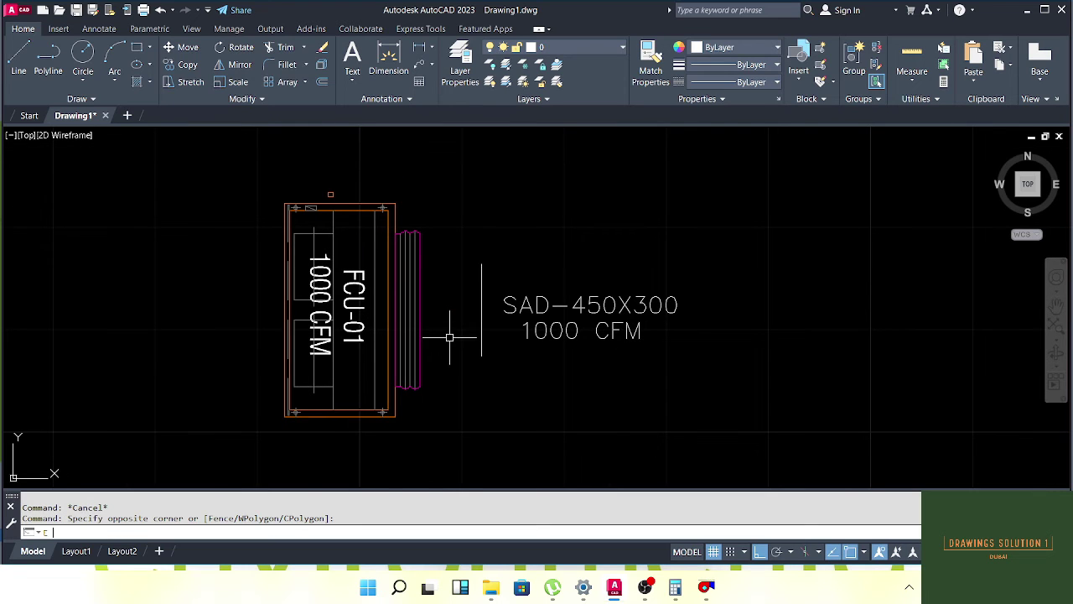
pyautogui.scroll(2, 440, 331)
pyautogui.press('Escape')
# Draw a slanted line from the connector's lower outer corner to the lower end of the .45 vertical line
pyautogui.write('l')
pyautogui.press('Return')
pyautogui.scroll(3, 417, 364)
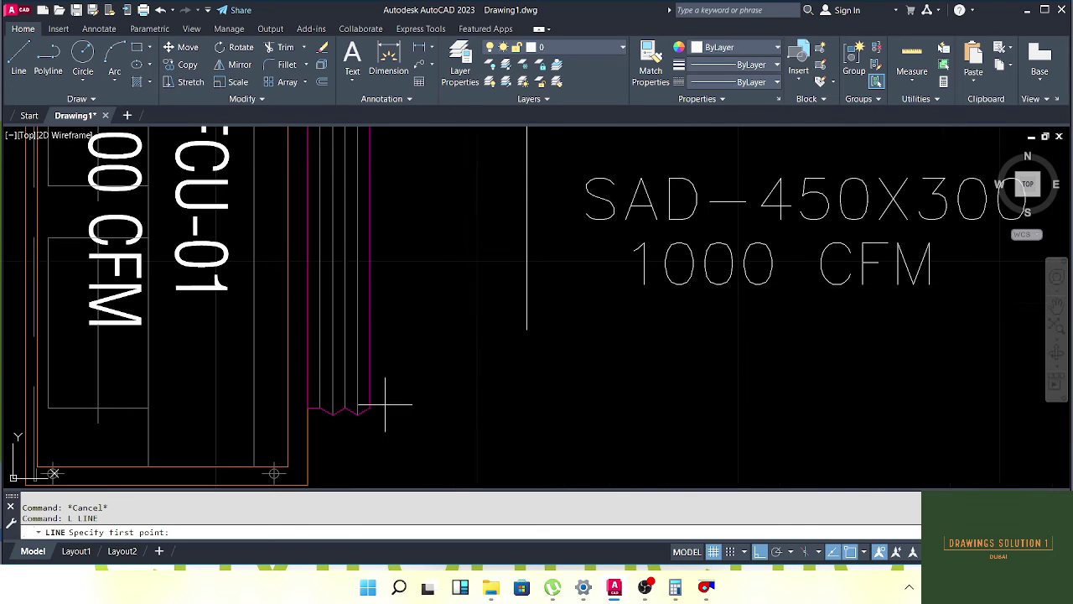
pyautogui.click(369, 408)
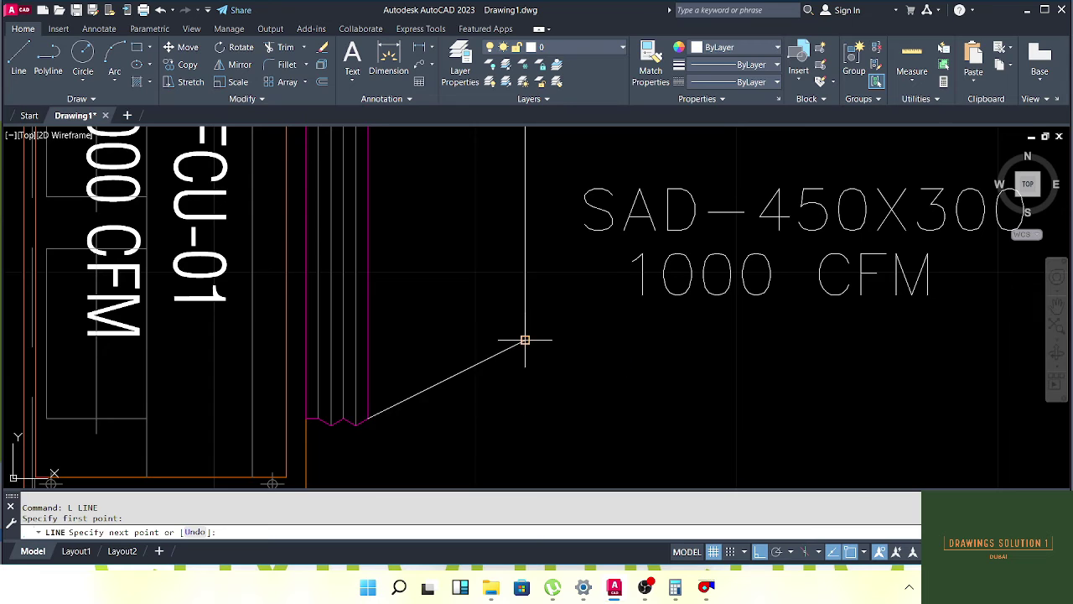
pyautogui.press('Escape')
# Draw a slanted line from the connector's upper outer corner to the upper end of the .45 vertical line
pyautogui.scroll(-2, 462, 338)
pyautogui.scroll(2, 431, 187)
pyautogui.press('Return')
pyautogui.click(407, 208)
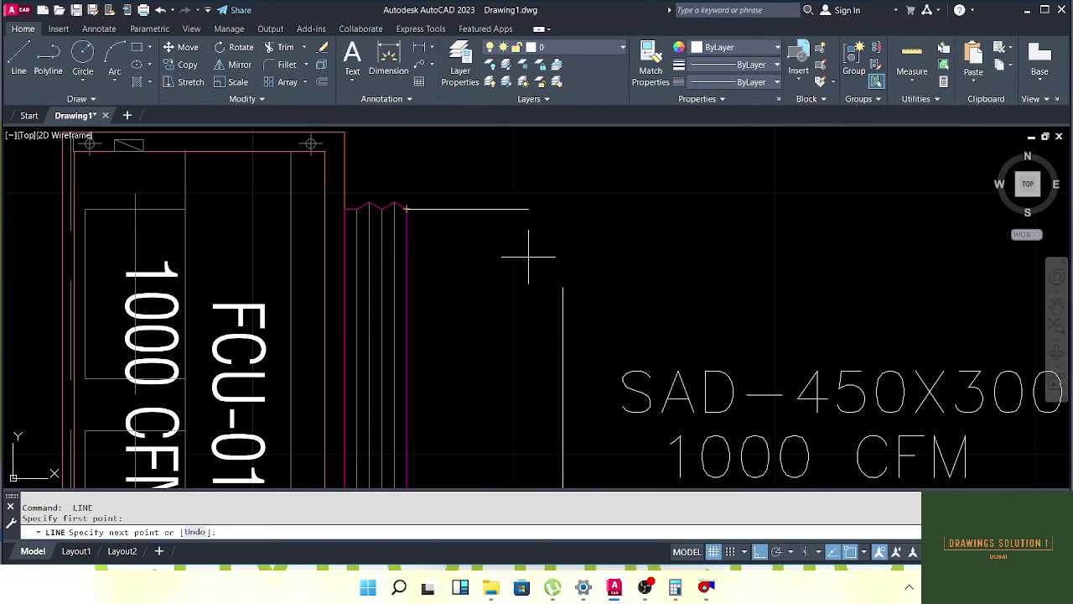
pyautogui.click(563, 289)
pyautogui.press('Escape')
pyautogui.press('Escape')
pyautogui.scroll(-6, 544, 243)
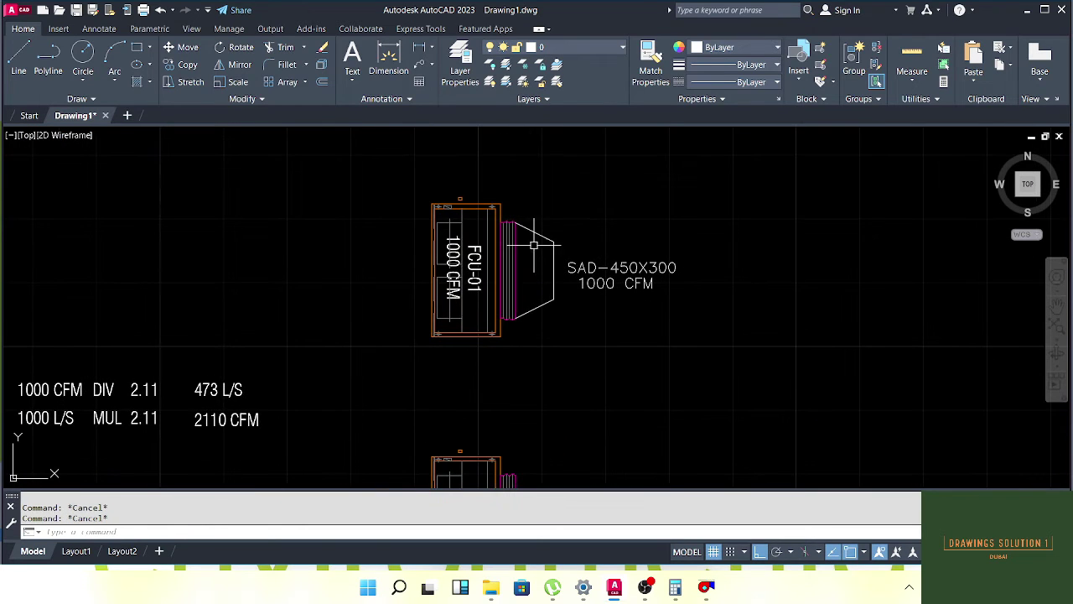
# Copy the FCU-01 unit with its connector and transition straight up above the original
pyautogui.click(575, 186)
pyautogui.click(460, 308)
pyautogui.scroll(3, 522, 335)
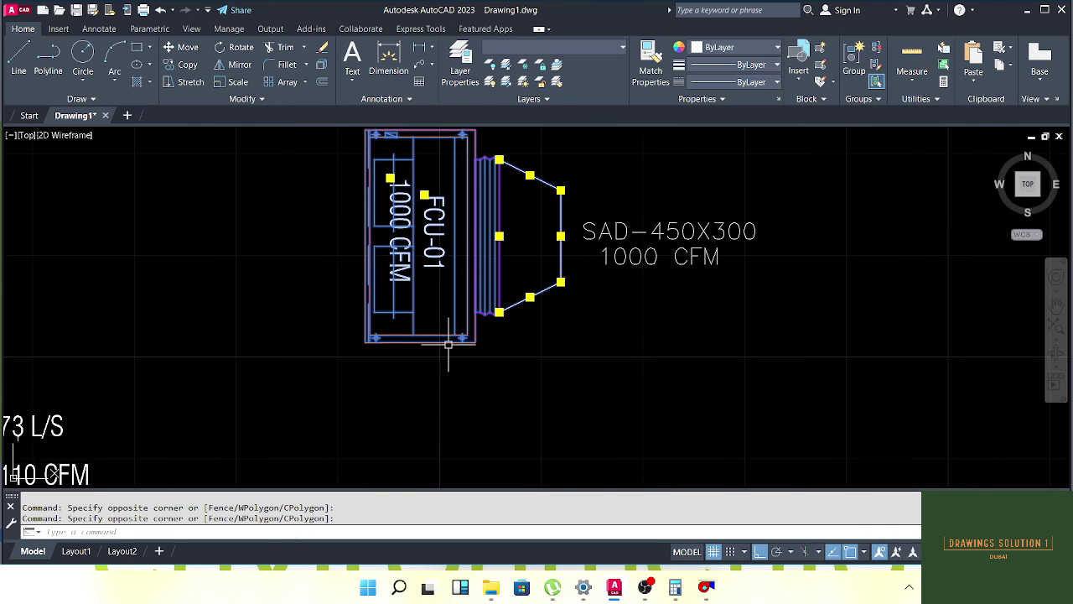
pyautogui.moveTo(449, 344); pyautogui.dragTo(478, 417)
pyautogui.write('co')
pyautogui.press('Return')
pyautogui.click(501, 447)
pyautogui.moveTo(512, 269); pyautogui.dragTo(489, 438)
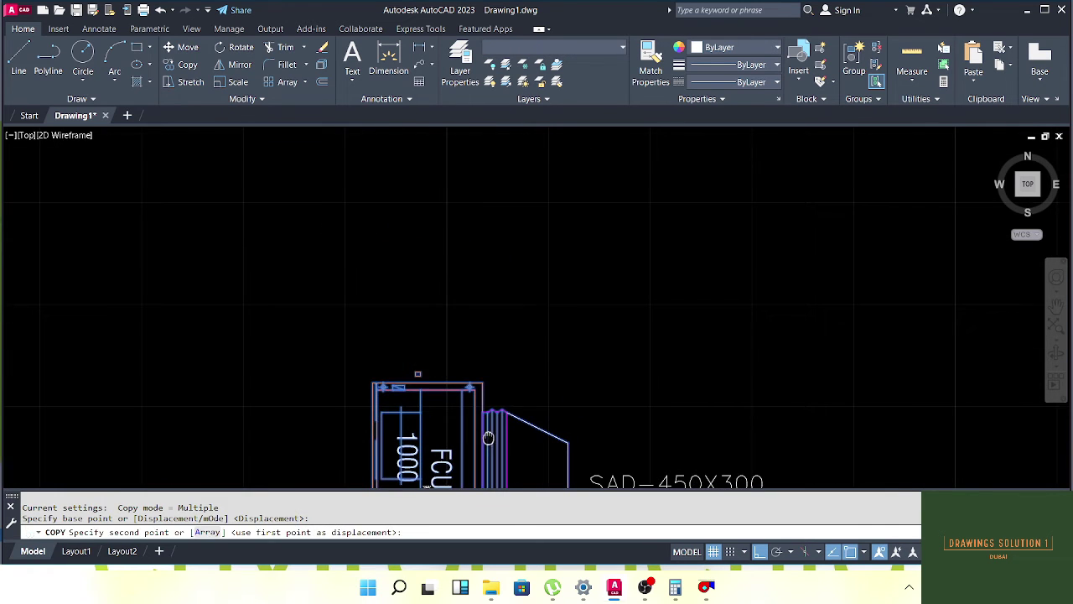
pyautogui.click(535, 283)
pyautogui.press('Escape')
pyautogui.press('Escape')
# Erase the lower slanted line of the copied transition
pyautogui.moveTo(545, 254)
pyautogui.mouseDown()
pyautogui.moveTo(560, 358)
pyautogui.moveTo(528, 333)
pyautogui.mouseUp()
pyautogui.click(558, 320)
pyautogui.write('e')
pyautogui.press('Return')
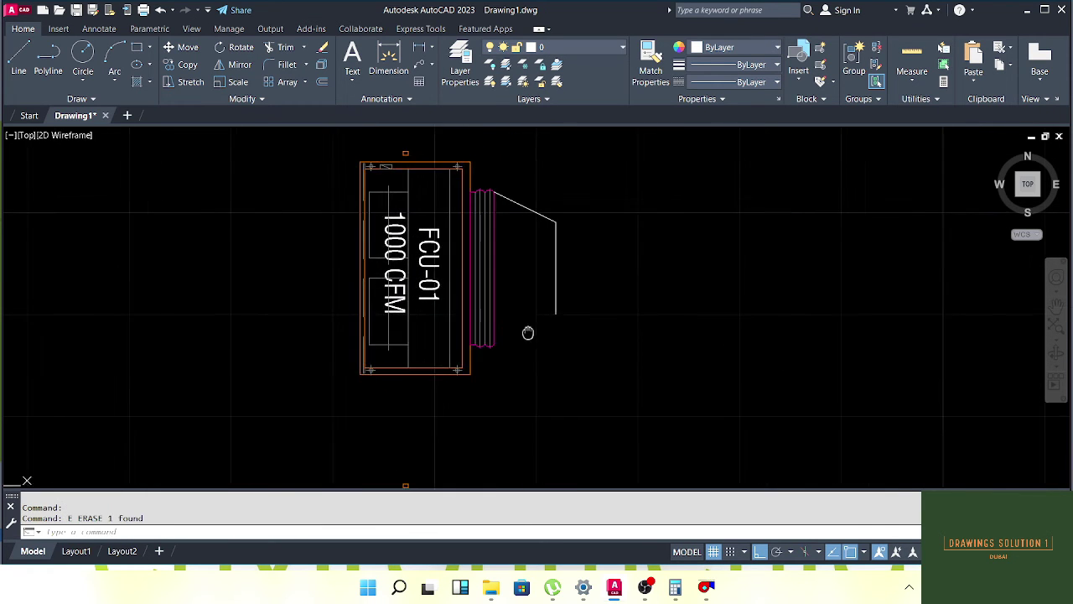
# Draw a horizontal line about 0.36 long outward from the lower outer corner of the copied flexible connector
pyautogui.scroll(3, 524, 335)
pyautogui.write('l')
pyautogui.press('Return')
pyautogui.click(480, 339)
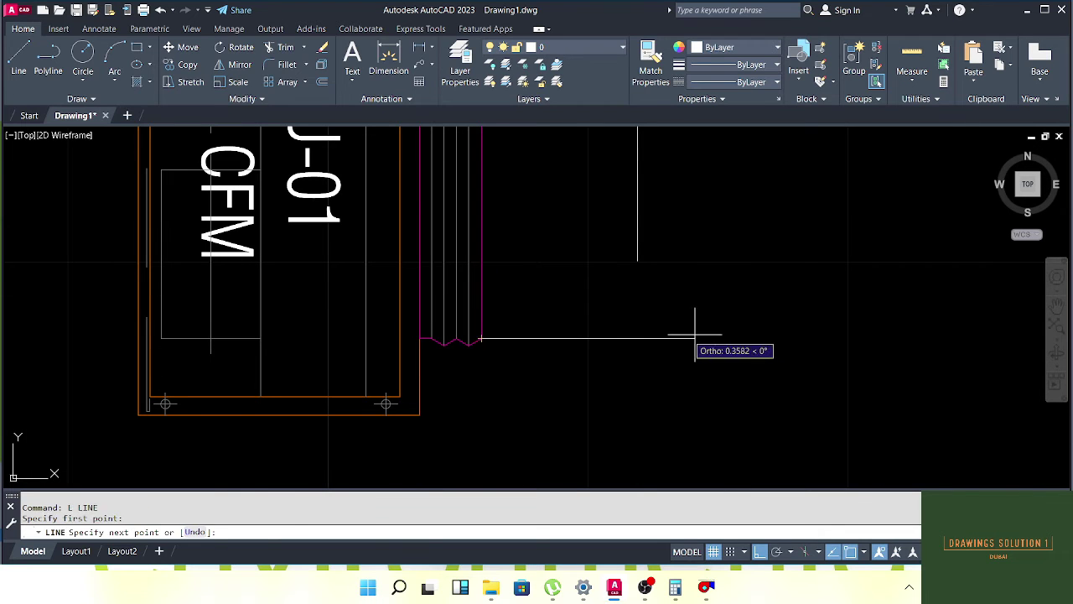
pyautogui.click(694, 337)
pyautogui.scroll(-2, 611, 302)
pyautogui.press('Escape')
# Move the copied transition's slanted and vertical lines down until the vertical line's lower end meets the horizontal line
pyautogui.moveTo(678, 175); pyautogui.dragTo(596, 243)
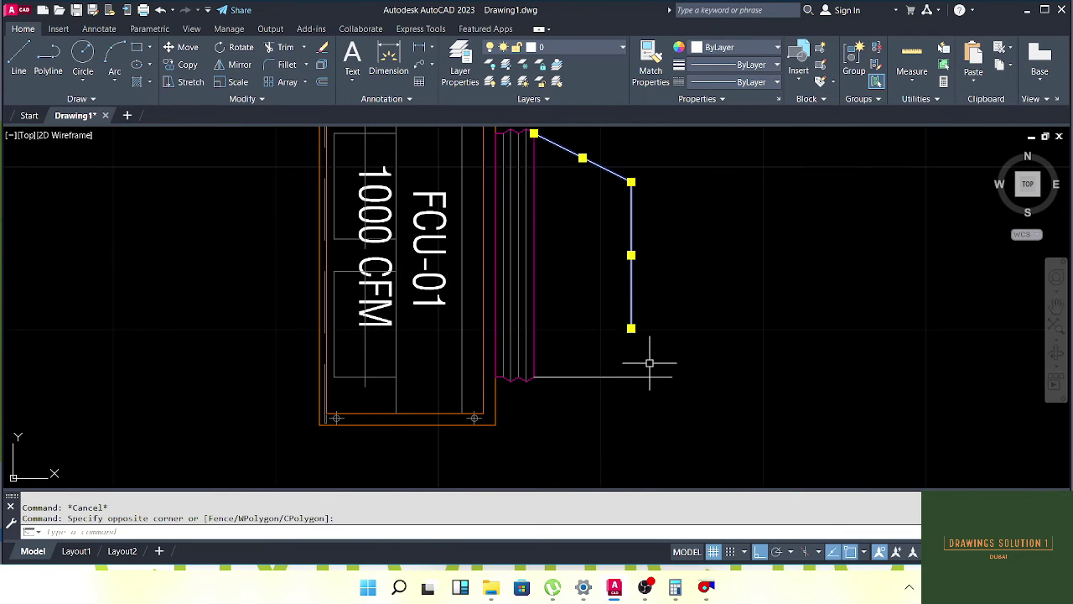
pyautogui.write('m')
pyautogui.press('Return')
pyautogui.click(631, 328)
pyautogui.press('Escape')
pyautogui.press('Escape')
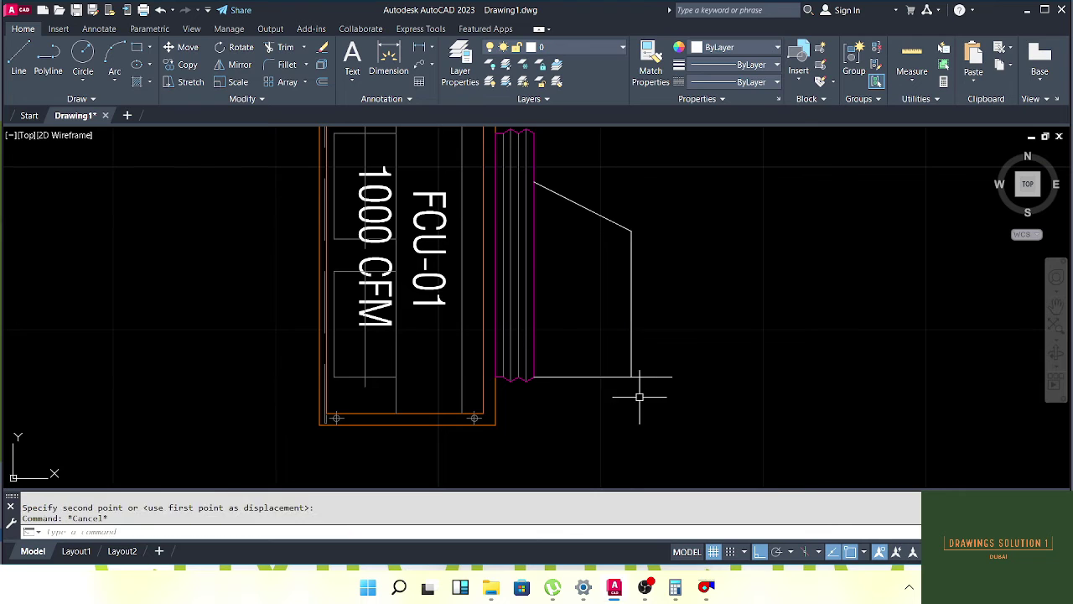
# Trim the part of the horizontal line that overhangs the copied transition's vertical edge
pyautogui.write('tr')
pyautogui.press('Return')
pyautogui.press('Escape')
pyautogui.press('Escape')
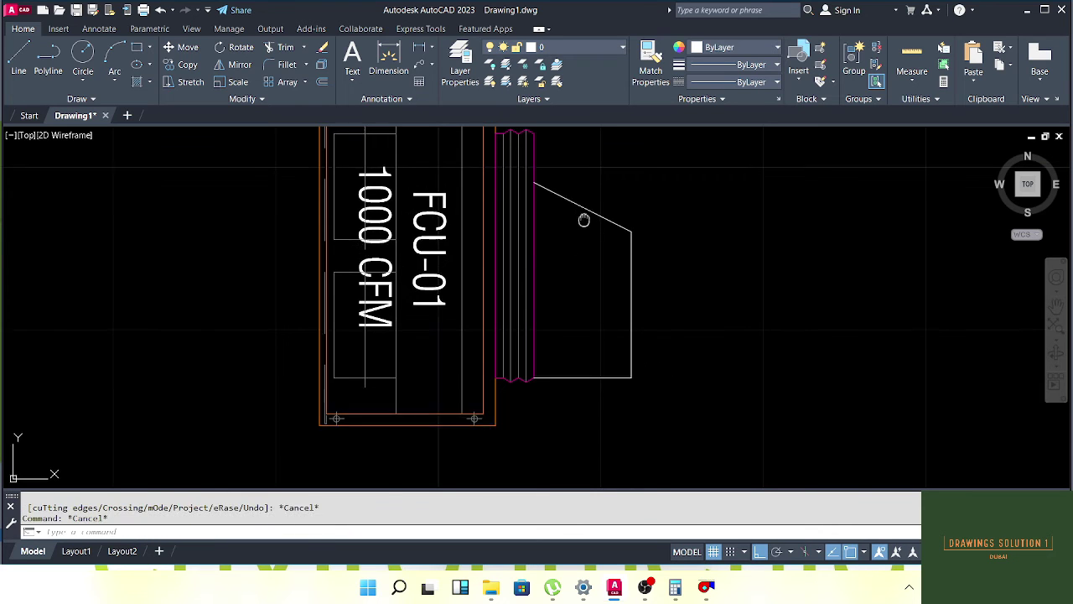
# Stretch the slanted line's inner end up to the upper outer corner of the copied flexible connector
pyautogui.moveTo(582, 220); pyautogui.dragTo(609, 362)
pyautogui.click(621, 292)
pyautogui.click(597, 360)
pyautogui.click(560, 322)
pyautogui.click(560, 322)
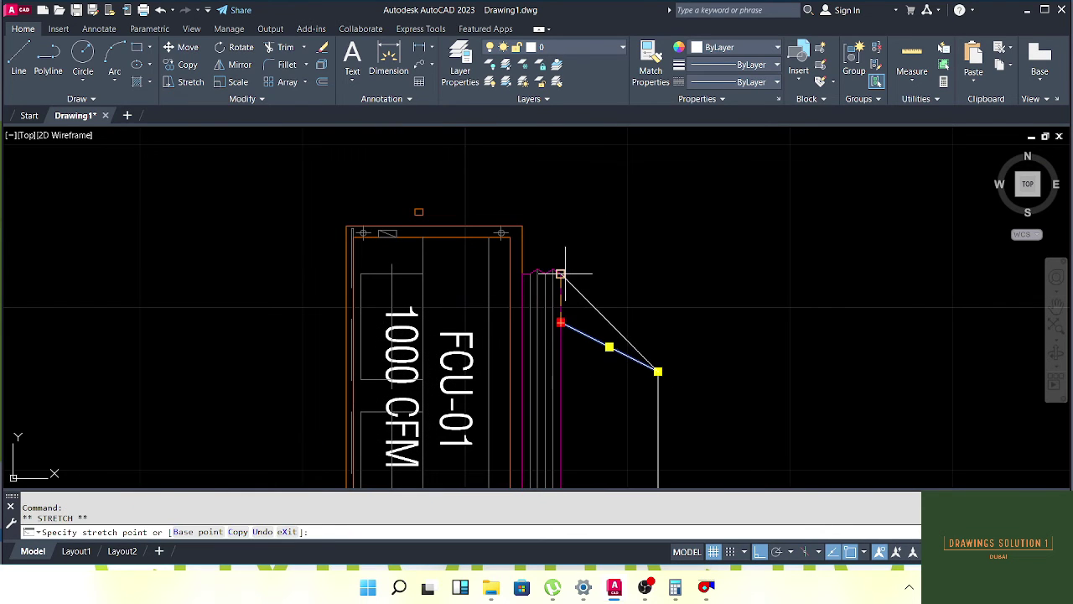
pyautogui.press('Escape')
pyautogui.scroll(-3, 612, 331)
pyautogui.press('Escape')
# Draw two parallel horizontal duct lines outward from the lower and upper outer corners of the copied transition
pyautogui.scroll(2, 604, 288)
pyautogui.scroll(1, 547, 296)
pyautogui.write('l')
pyautogui.press('Return')
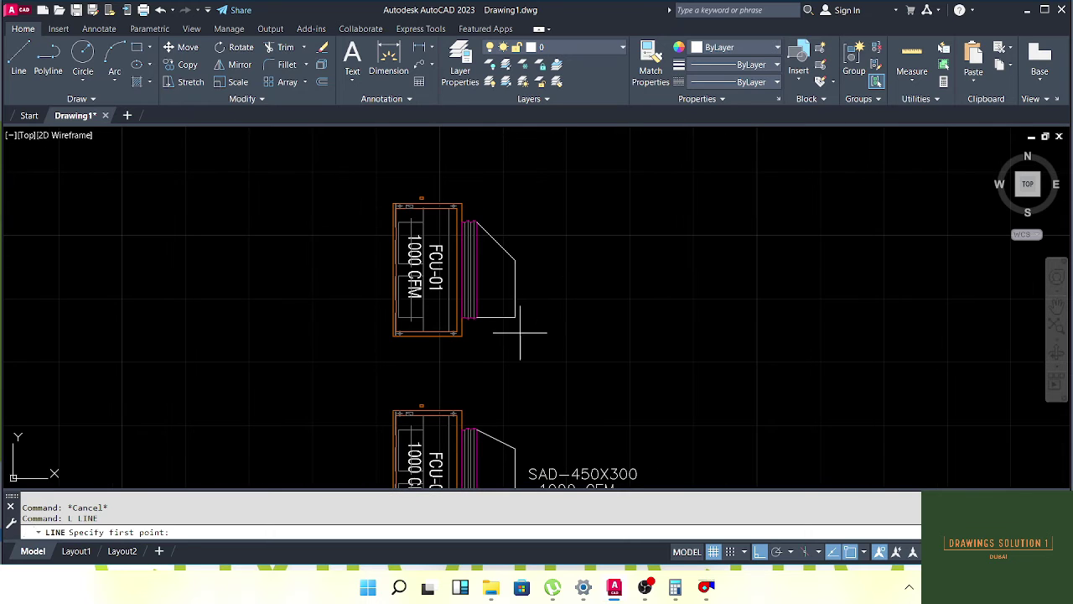
pyautogui.click(514, 317)
pyautogui.click(741, 317)
pyautogui.press('Escape')
pyautogui.press('Return')
pyautogui.click(515, 259)
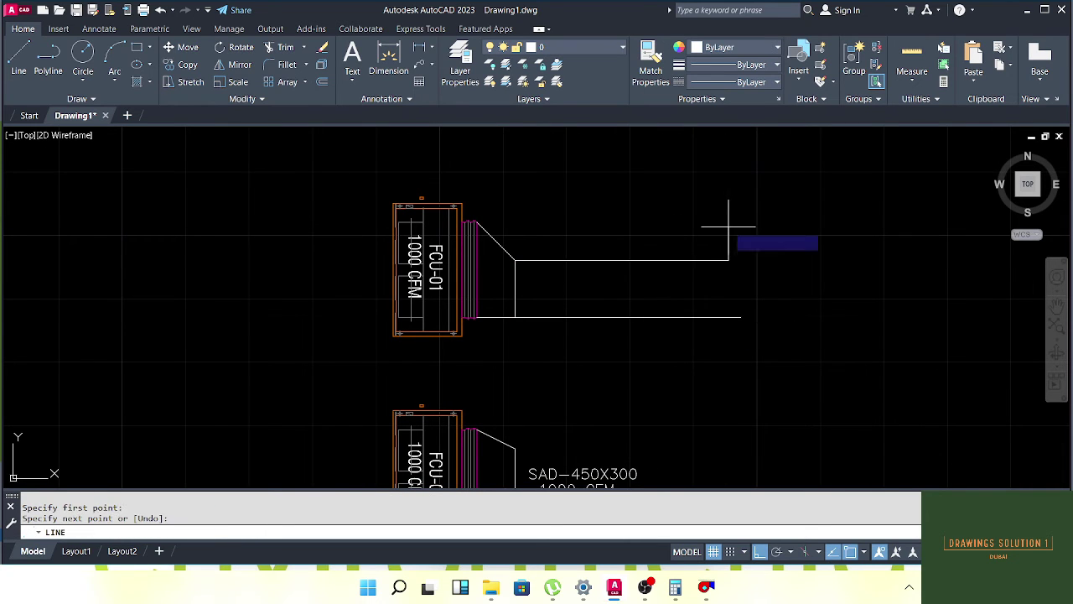
pyautogui.click(720, 218)
pyautogui.press('Escape')
# Compare the one-sided transition on the copied FCU-01 with the symmetrical transition on the original
pyautogui.scroll(-2, 618, 294)
pyautogui.scroll(2, 527, 241)
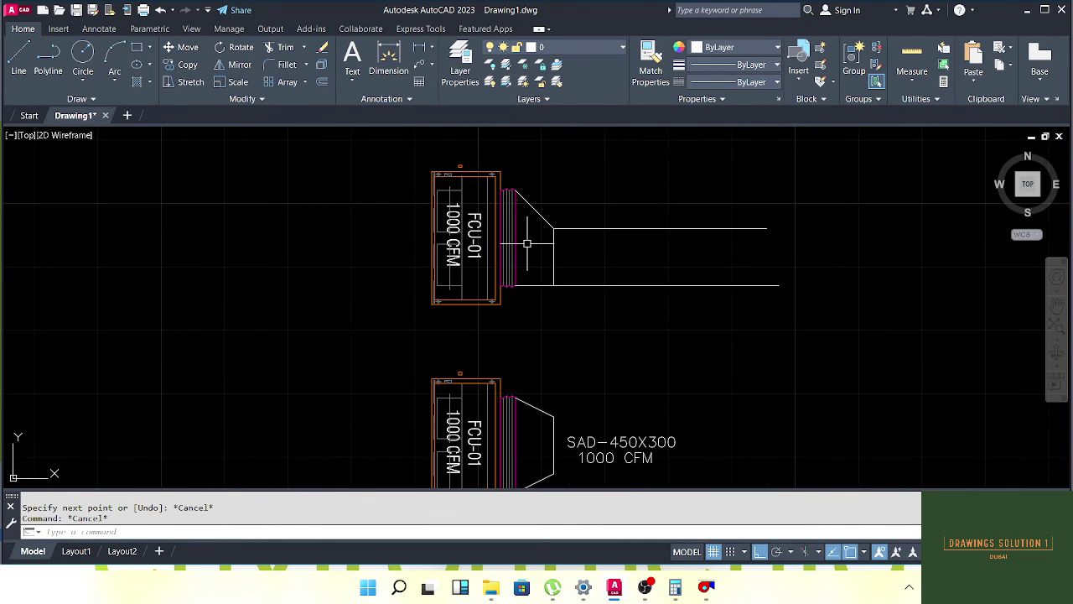
pyautogui.press('Escape')
pyautogui.scroll(-3, 568, 302)
pyautogui.scroll(3, 571, 331)
pyautogui.scroll(-2, 553, 322)
pyautogui.scroll(2, 556, 309)
pyautogui.scroll(2, 599, 327)
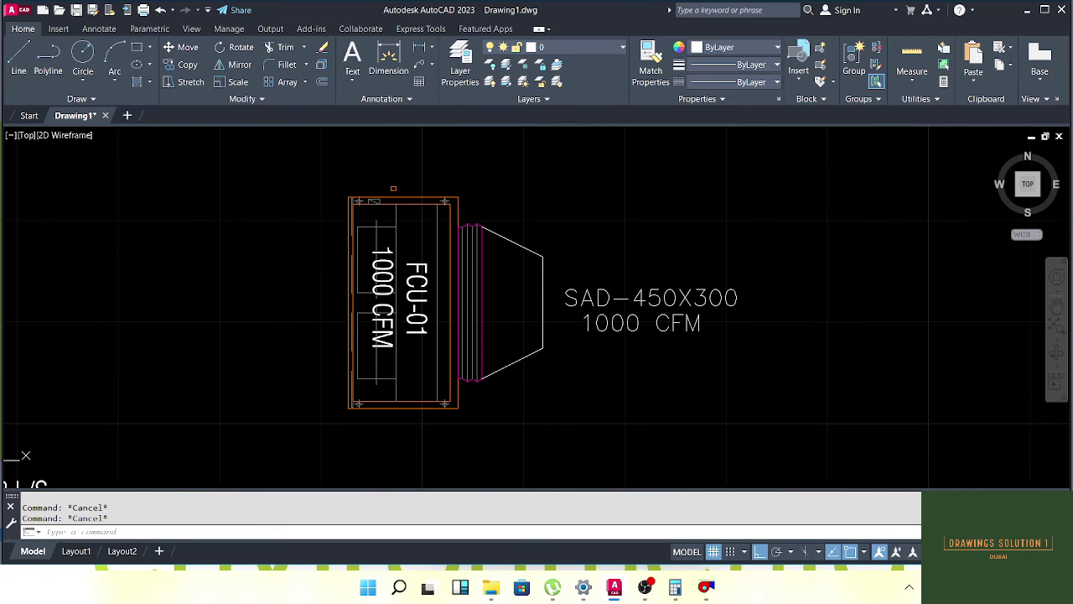
pyautogui.moveTo(534, 314); pyautogui.dragTo(507, 300)
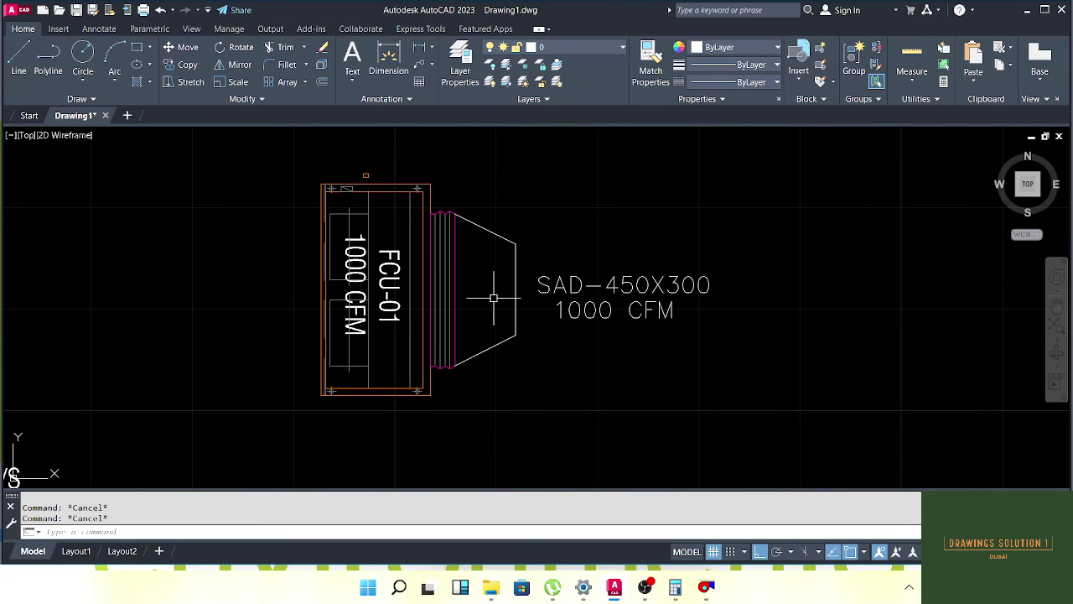
# Check the original transition's length from connector edge to outer edge with a linear dimension, without placing it
pyautogui.scroll(2, 493, 297)
pyautogui.write('dli')
pyautogui.press('Return')
pyautogui.scroll(2, 494, 326)
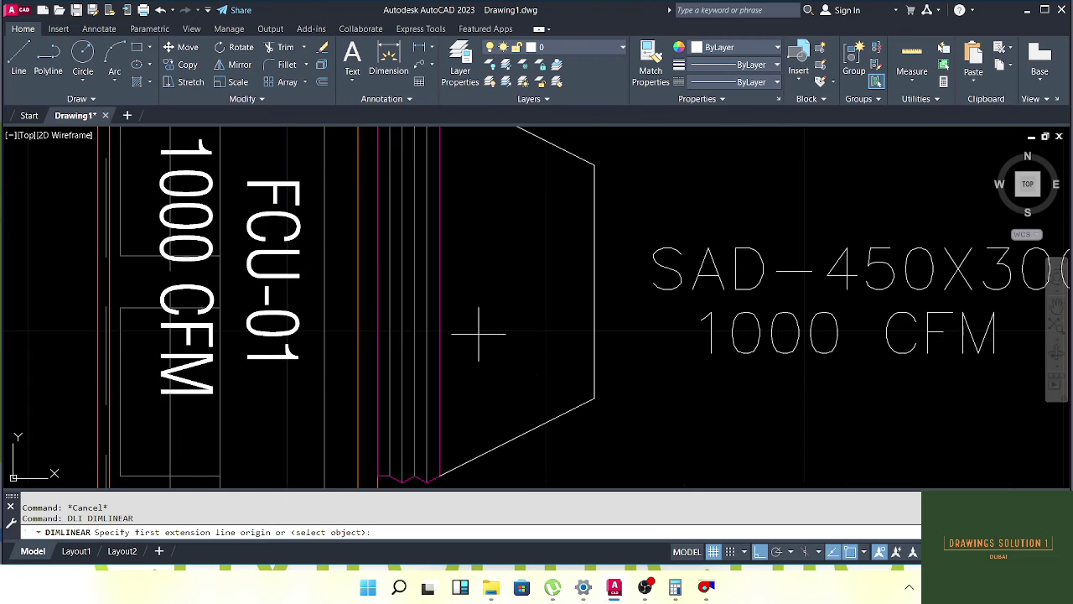
pyautogui.click(440, 312)
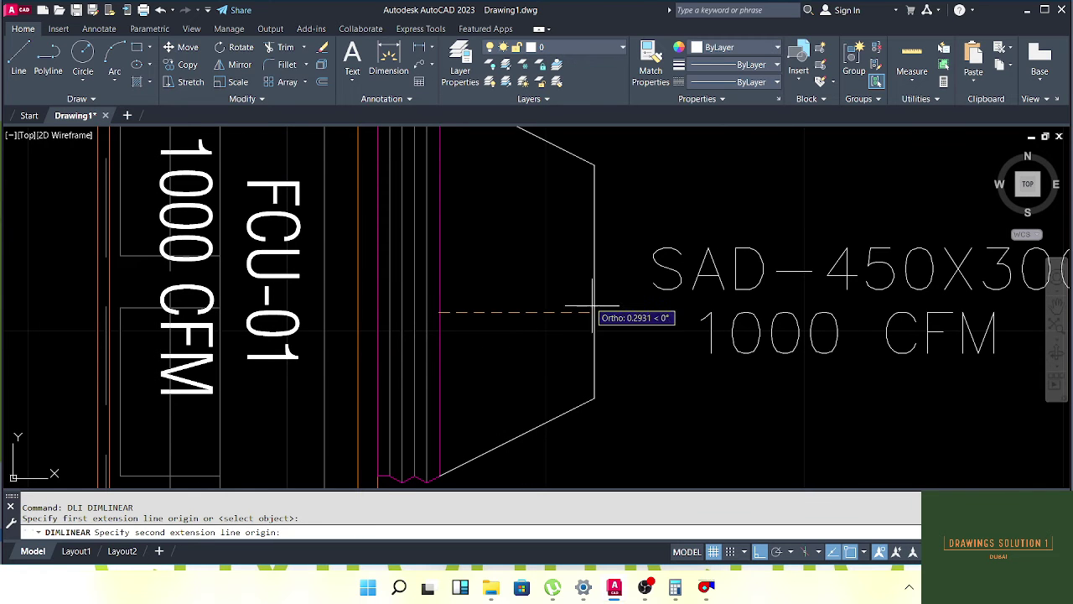
pyautogui.click(594, 312)
pyautogui.press('Escape')
pyautogui.press('Escape')
pyautogui.scroll(-5, 574, 317)
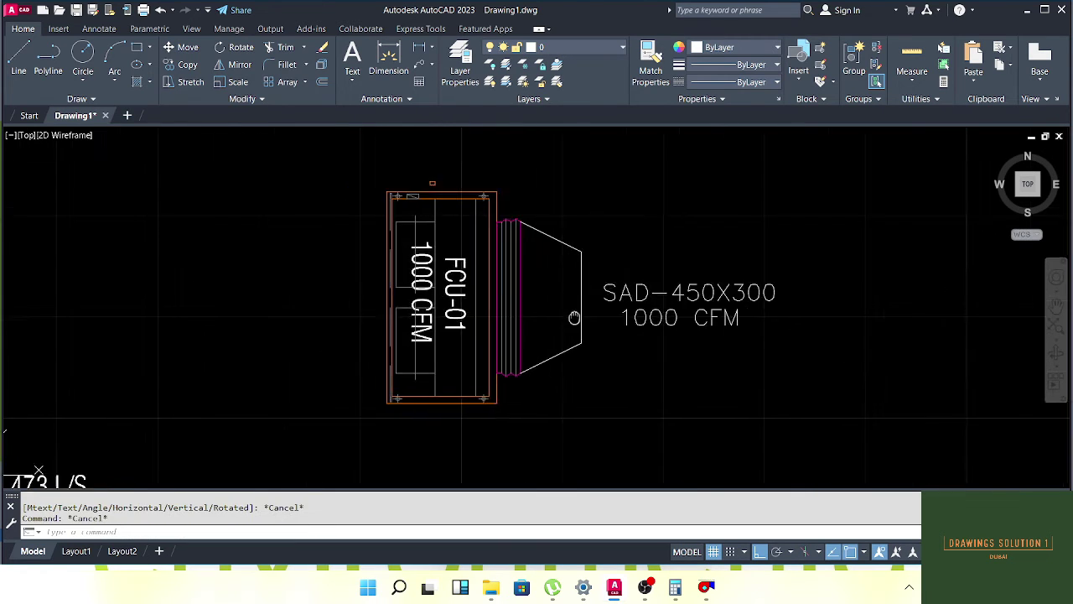
# Draw a long horizontal duct line from the original transition's lower outer corner, passing below the SAD-450X300 label
pyautogui.moveTo(575, 317); pyautogui.dragTo(525, 304)
pyautogui.moveTo(580, 337); pyautogui.dragTo(568, 337)
pyautogui.write('l')
pyautogui.press('Return')
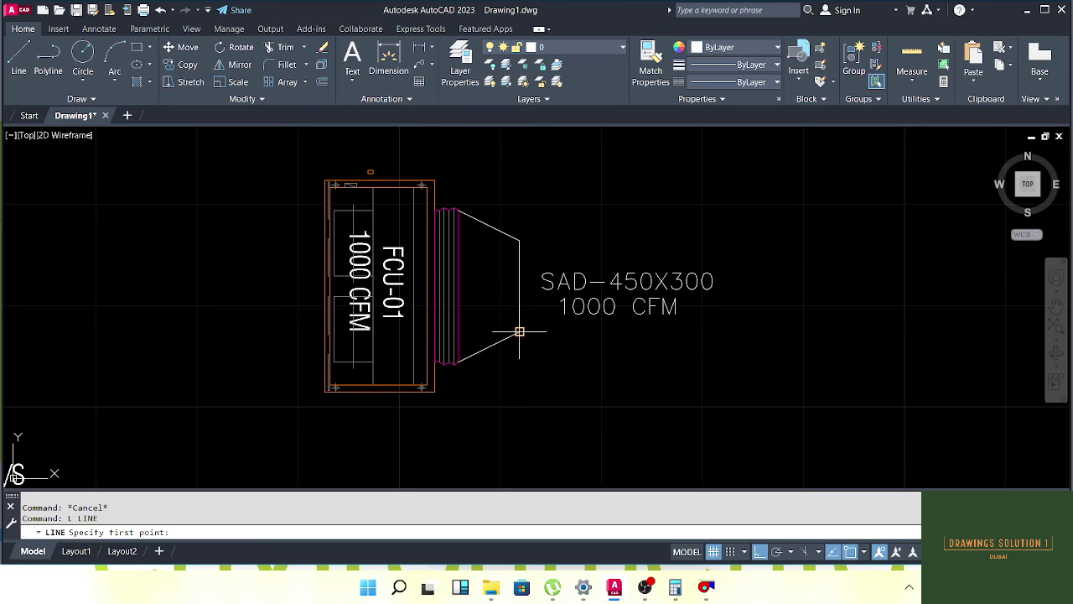
pyautogui.click(520, 332)
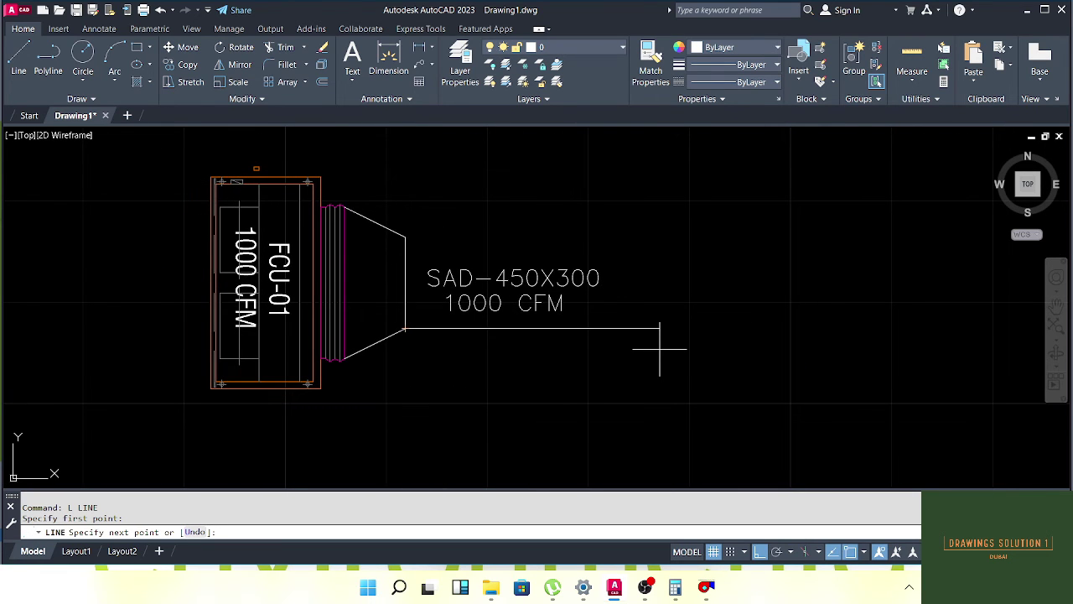
pyautogui.click(759, 348)
pyautogui.press('Escape')
pyautogui.press('Escape')
pyautogui.press('Escape')
# Draw a long horizontal duct line from the original transition's upper outer corner, passing above the SAD-450X300 label
pyautogui.moveTo(467, 270); pyautogui.dragTo(563, 300)
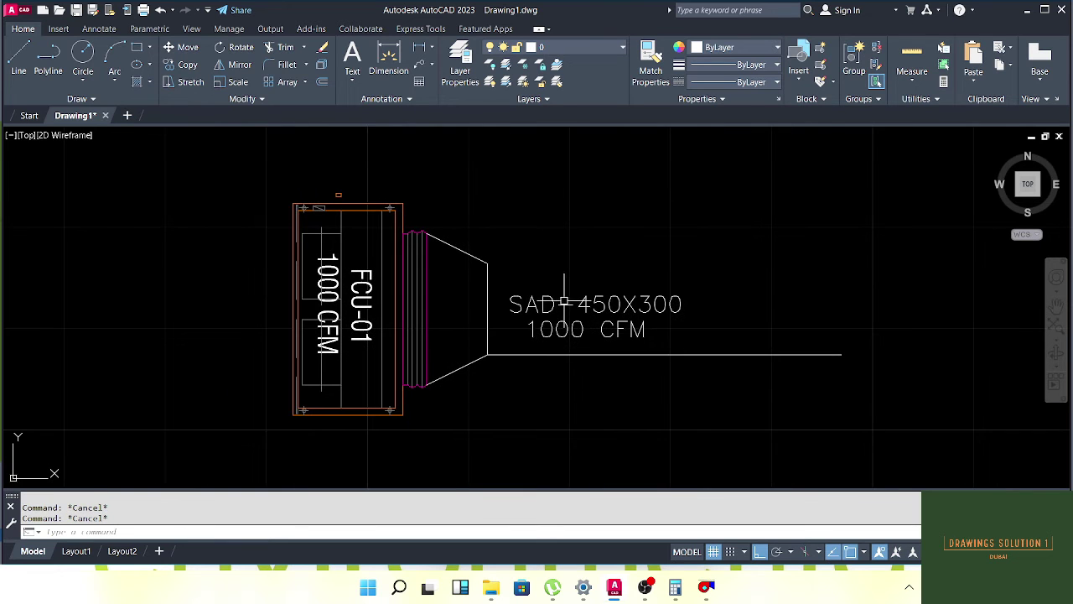
pyautogui.scroll(2, 608, 272)
pyautogui.write('l')
pyautogui.press('Return')
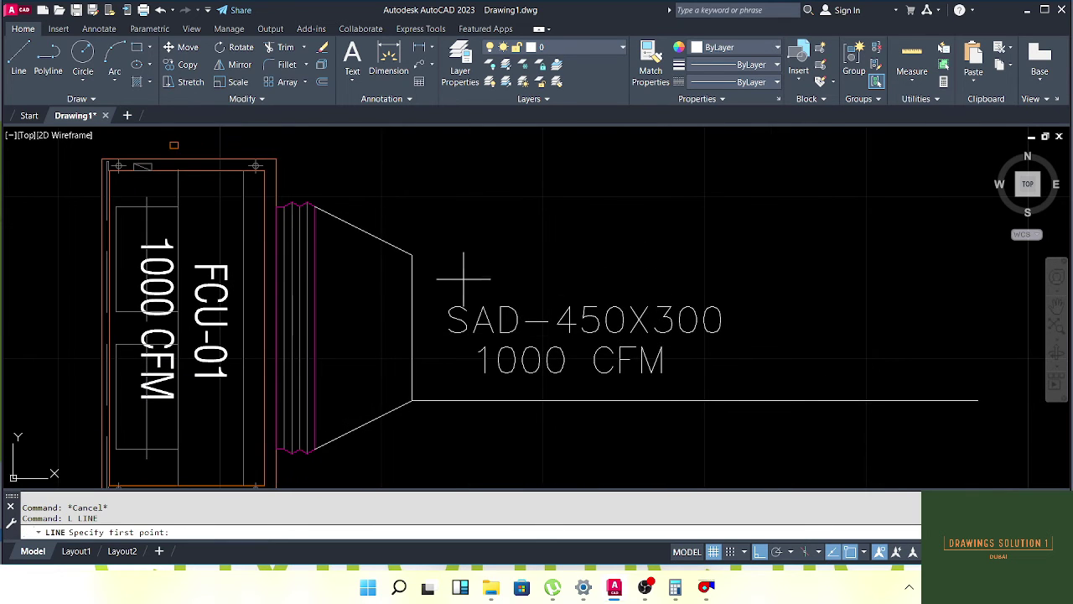
pyautogui.click(412, 255)
pyautogui.scroll(-2, 682, 243)
pyautogui.click(790, 247)
pyautogui.press('Escape')
pyautogui.scroll(2, 717, 288)
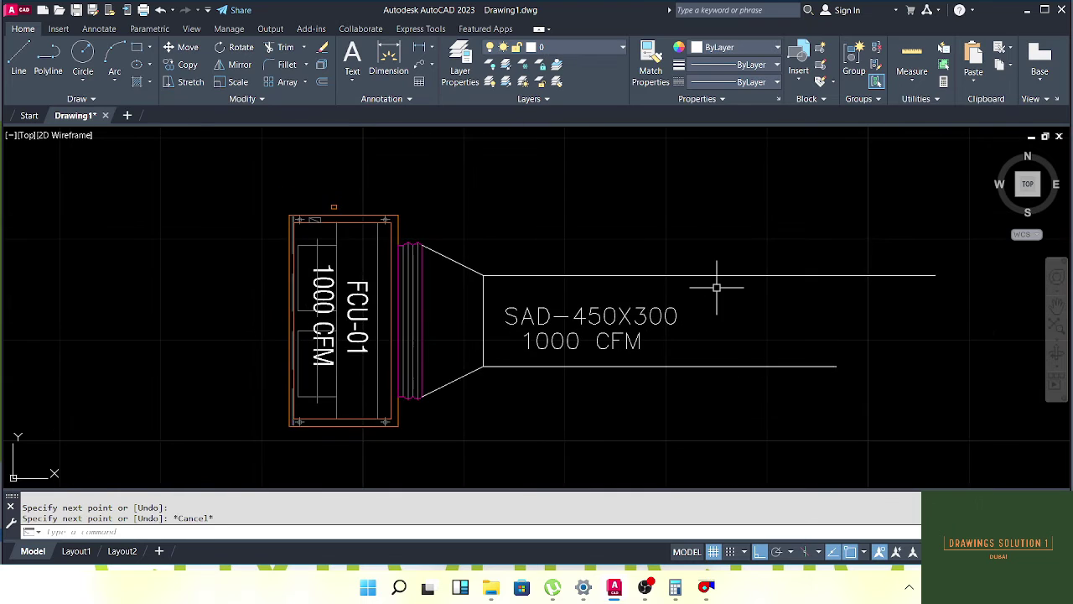
# Move the SAD-450X300 / 1000 CFM label slightly upward between the two duct lines
pyautogui.scroll(2, 629, 314)
pyautogui.click(697, 293)
pyautogui.click(606, 345)
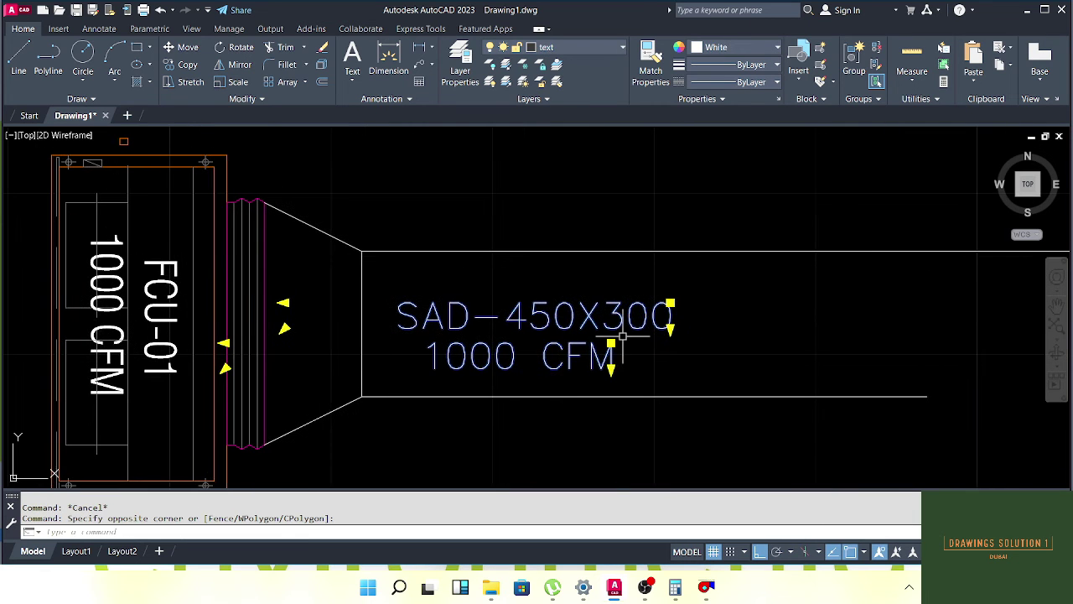
pyautogui.write('m')
pyautogui.press('Return')
pyautogui.click(726, 340)
pyautogui.click(728, 330)
pyautogui.press('Escape')
pyautogui.scroll(-2, 652, 293)
pyautogui.press('Escape')
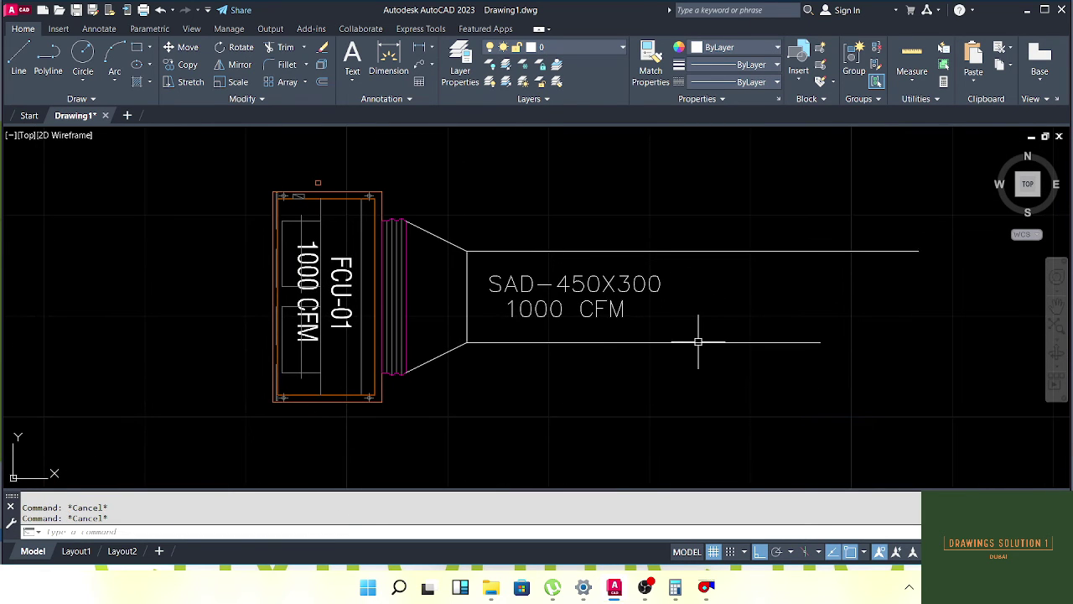
pyautogui.scroll(3, 698, 342)
pyautogui.click(743, 247)
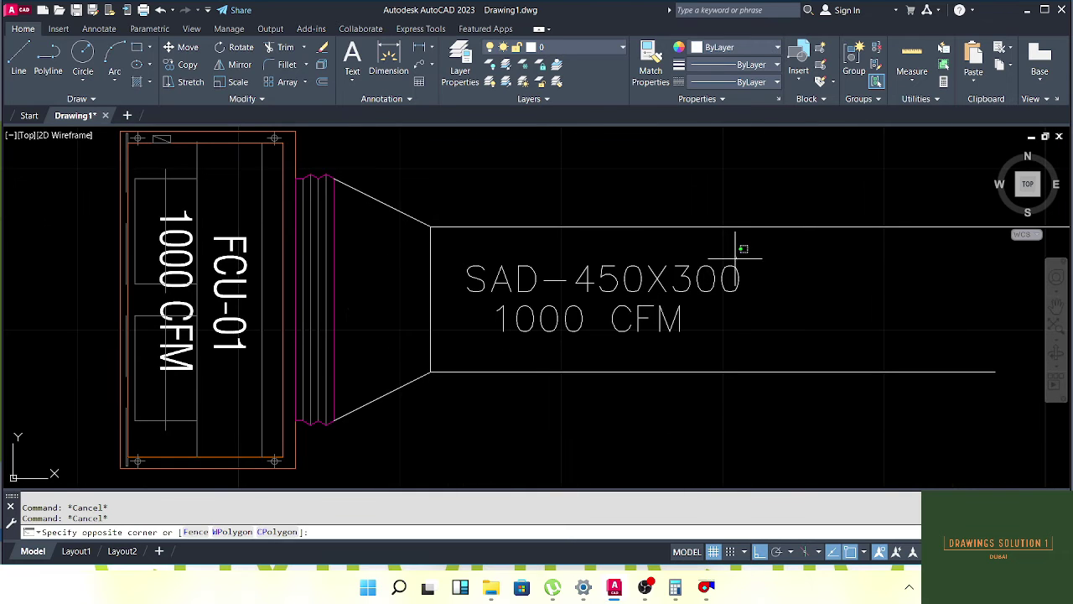
pyautogui.click(536, 333)
pyautogui.press('Escape')
pyautogui.press('Escape')
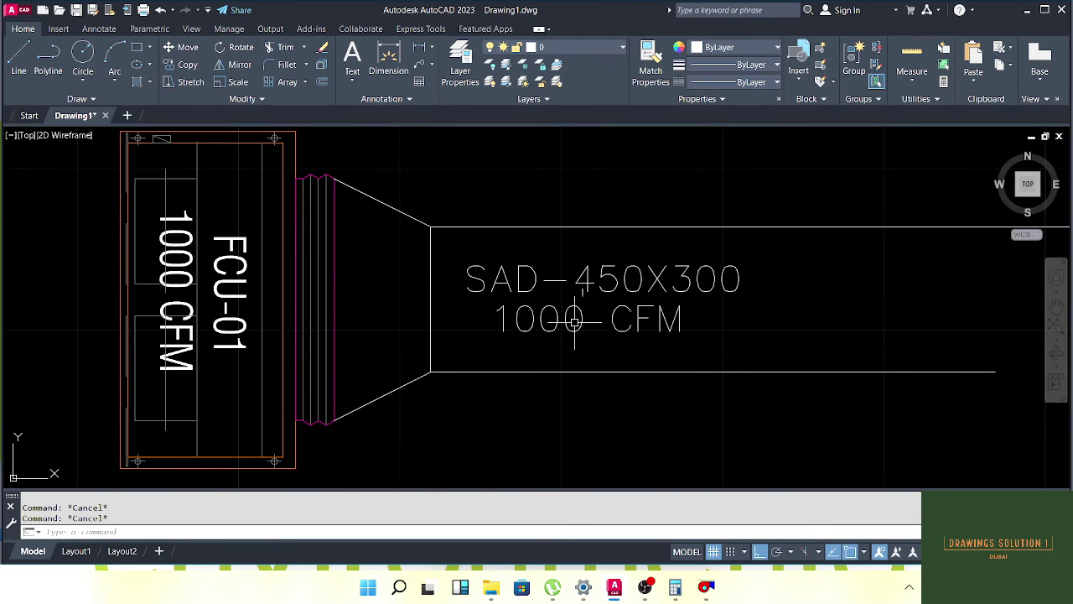
# Examine the FCU-02 unit's airflow and its SAD-400X300 / 1000 CFM label
pyautogui.scroll(-2, 499, 302)
pyautogui.scroll(-3, 499, 302)
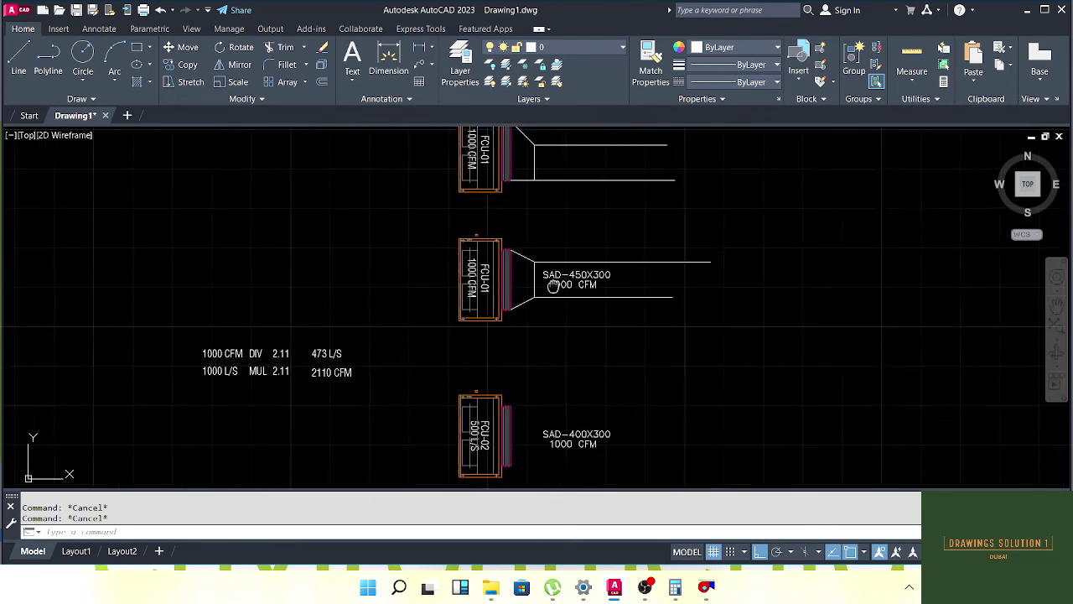
pyautogui.scroll(6, 500, 394)
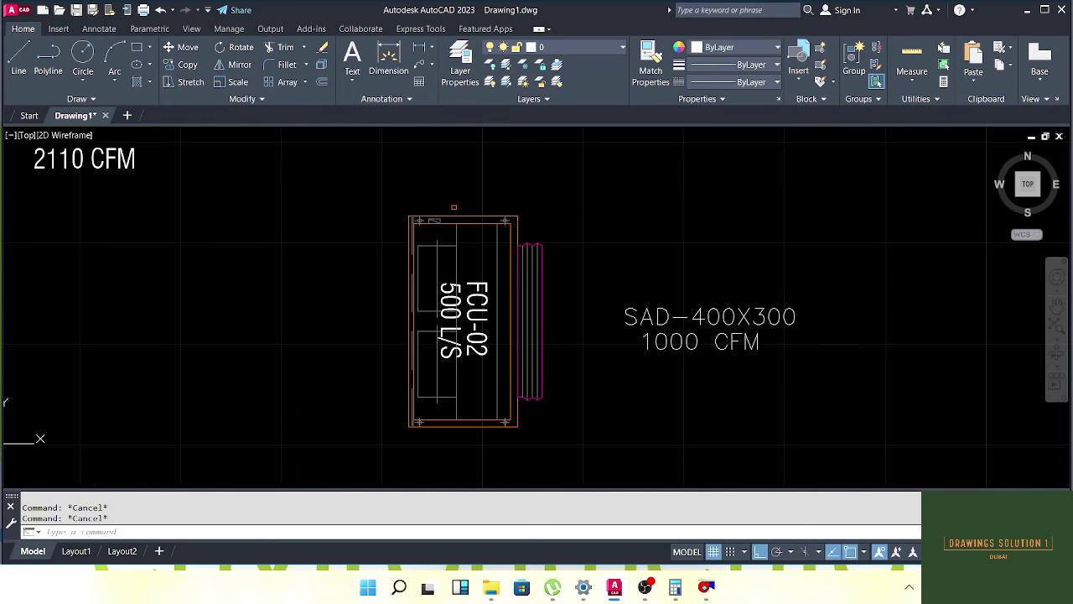
pyautogui.moveTo(612, 278); pyautogui.dragTo(556, 261)
pyautogui.click(743, 246)
pyautogui.press('Escape')
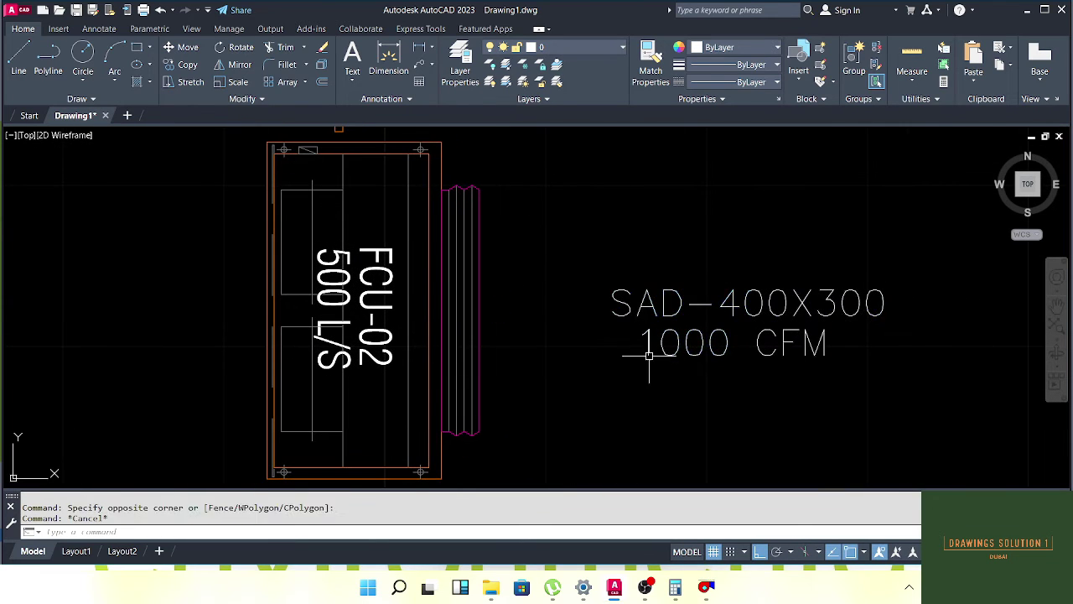
pyautogui.press('Escape')
pyautogui.scroll(-2, 671, 310)
pyautogui.scroll(2, 509, 319)
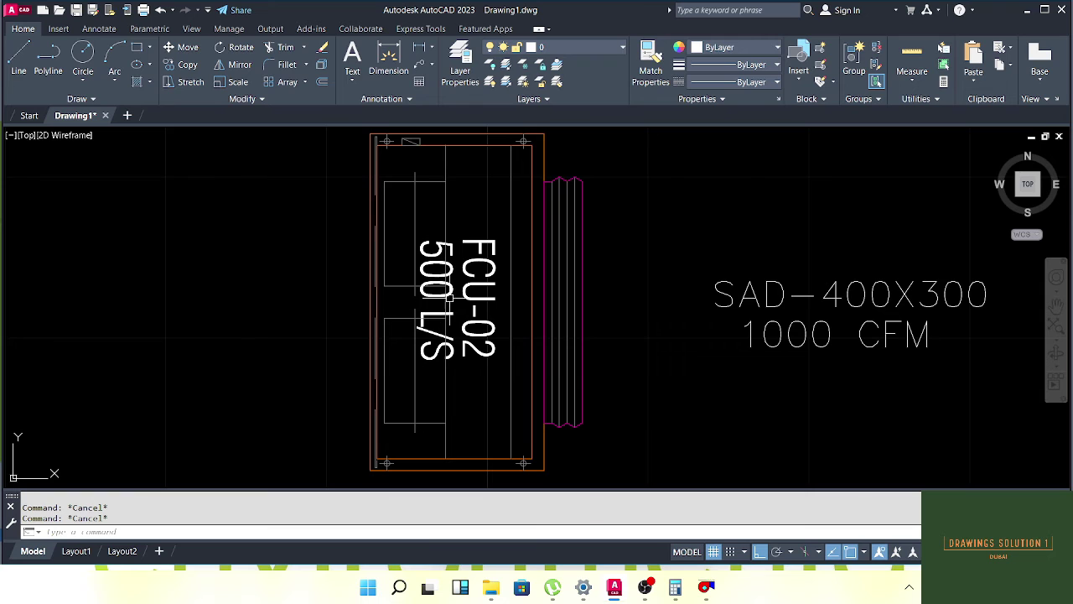
pyautogui.scroll(3, 513, 327)
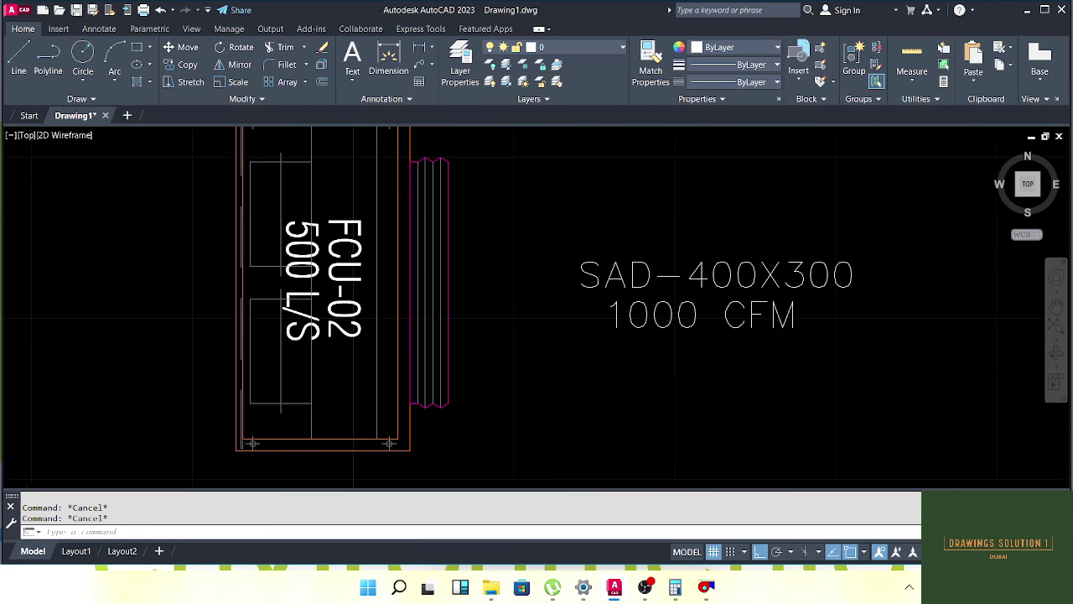
# Change the airflow text beneath the SAD-400X300 label to 500 L/S
pyautogui.doubleClick(709, 323)
pyautogui.doubleClick(706, 328)
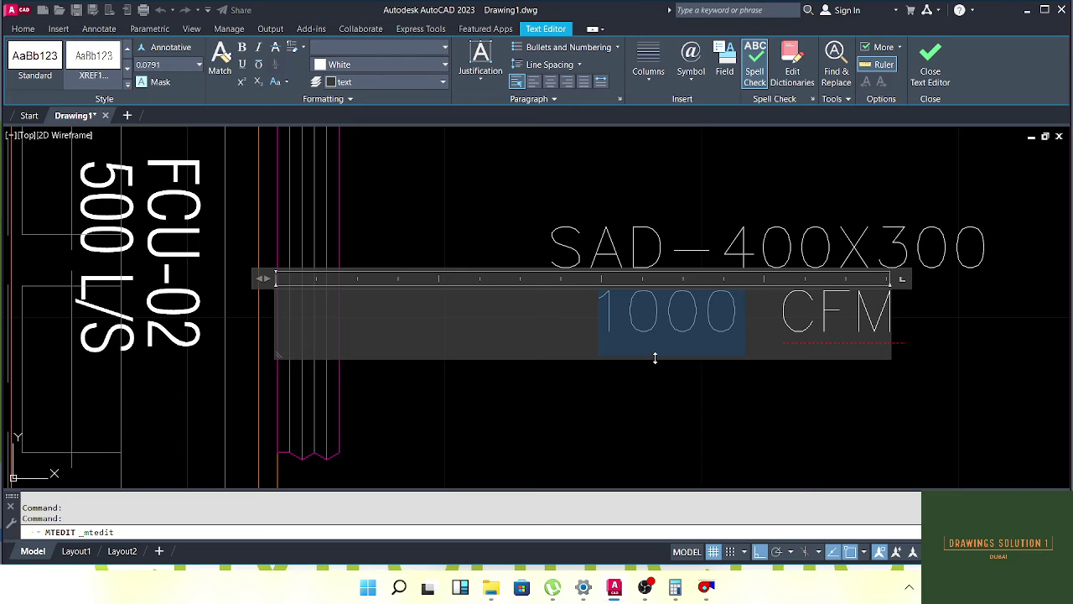
pyautogui.write('500')
pyautogui.moveTo(783, 328); pyautogui.dragTo(887, 323)
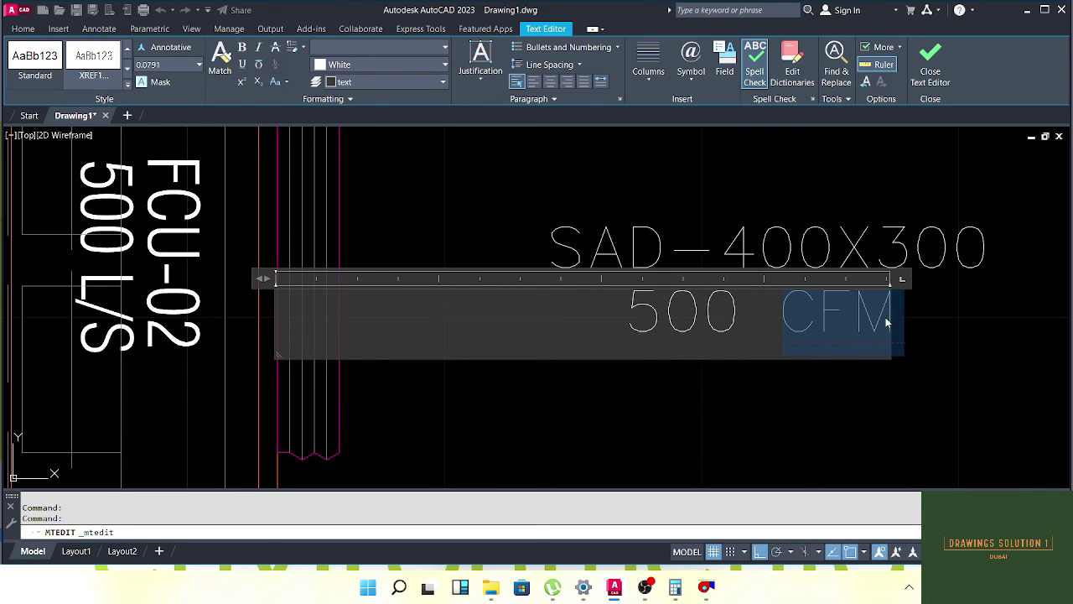
pyautogui.write('L/S')
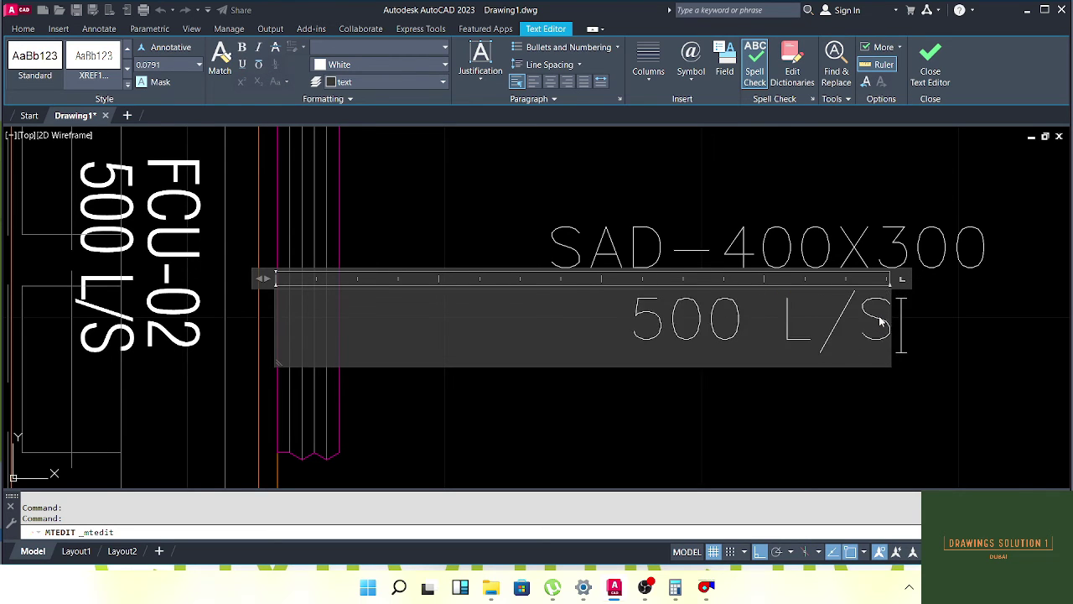
pyautogui.click(869, 393)
pyautogui.press('Escape')
pyautogui.press('Escape')
pyautogui.scroll(-2, 671, 405)
# Move the SAD-400X300 / 500 L/S label horizontally closer to the FCU-02 connector
pyautogui.moveTo(668, 313)
pyautogui.mouseDown()
pyautogui.moveTo(575, 282)
pyautogui.moveTo(597, 287)
pyautogui.mouseUp()
pyautogui.scroll(-2, 624, 270)
pyautogui.click(674, 265)
pyautogui.click(606, 342)
pyautogui.scroll(1, 585, 338)
pyautogui.moveTo(584, 338); pyautogui.dragTo(629, 328)
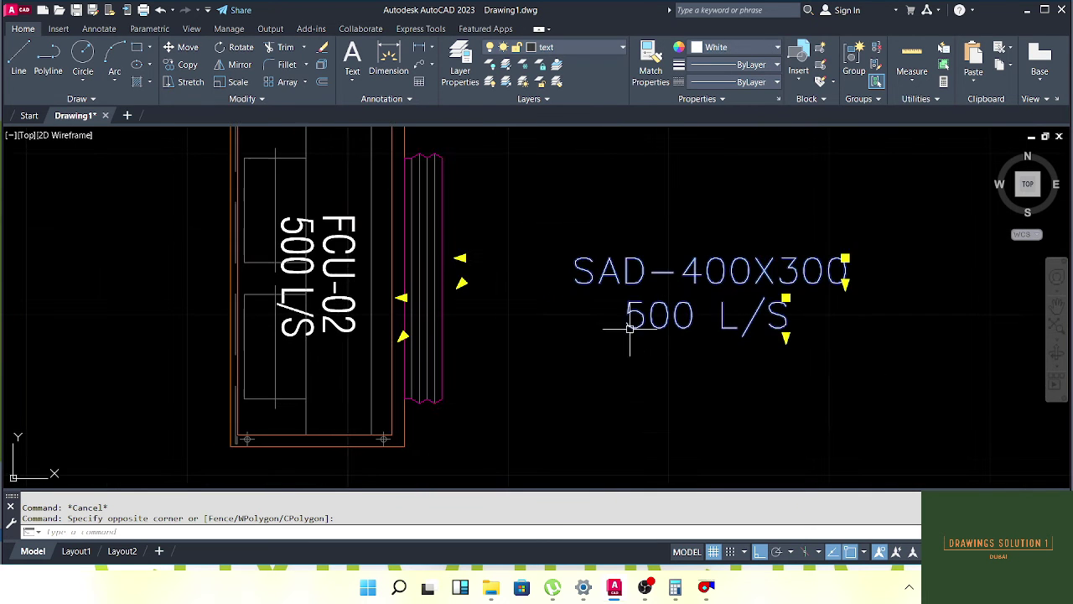
pyautogui.write('m')
pyautogui.press('space')
pyautogui.click(703, 377)
pyautogui.press('Escape')
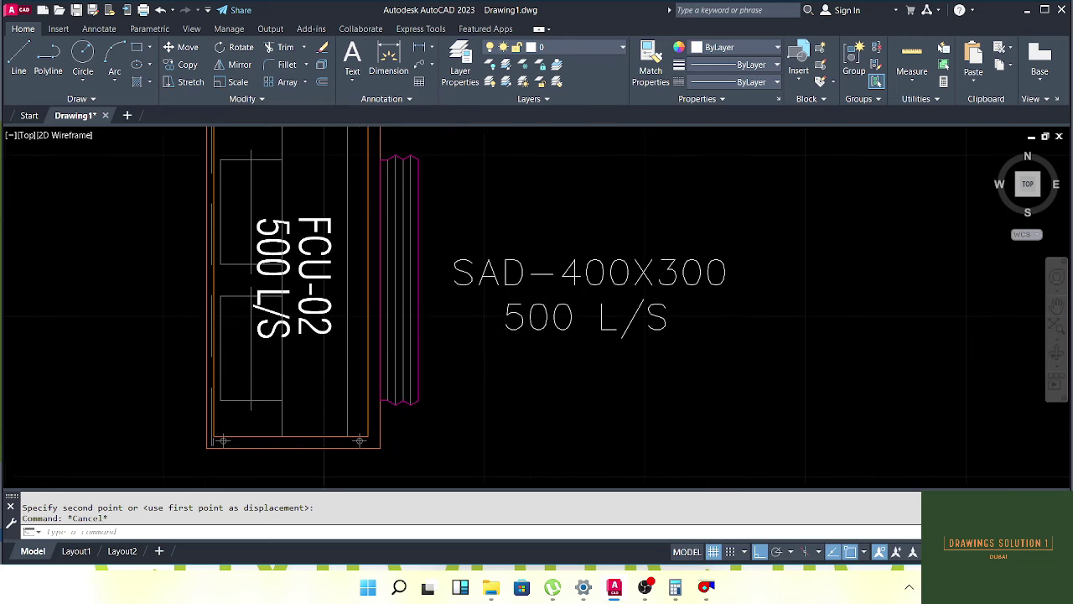
pyautogui.press('Escape')
# In McQuay Duct Sizer, switch the units to Metric, set the flow rate to 500 L/s, and return to the AutoCAD drawing
pyautogui.click(706, 587)
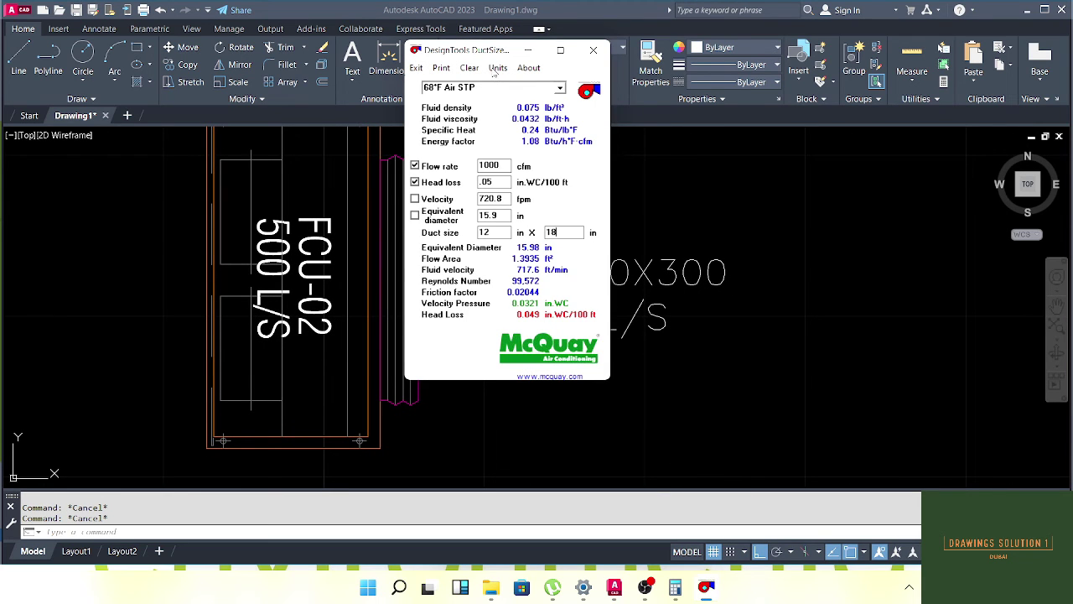
pyautogui.click(495, 71)
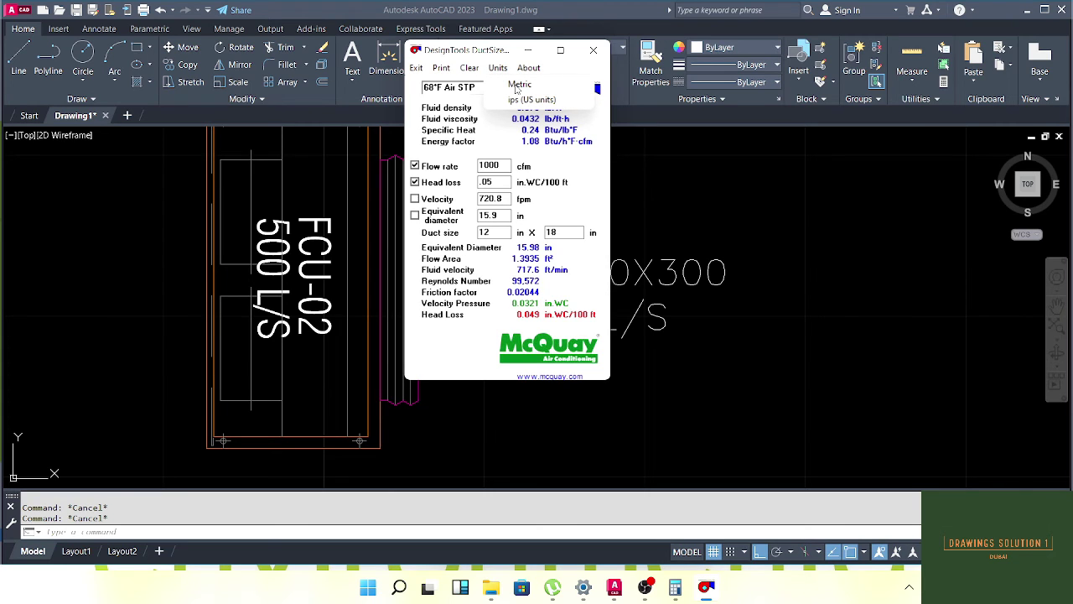
pyautogui.click(518, 85)
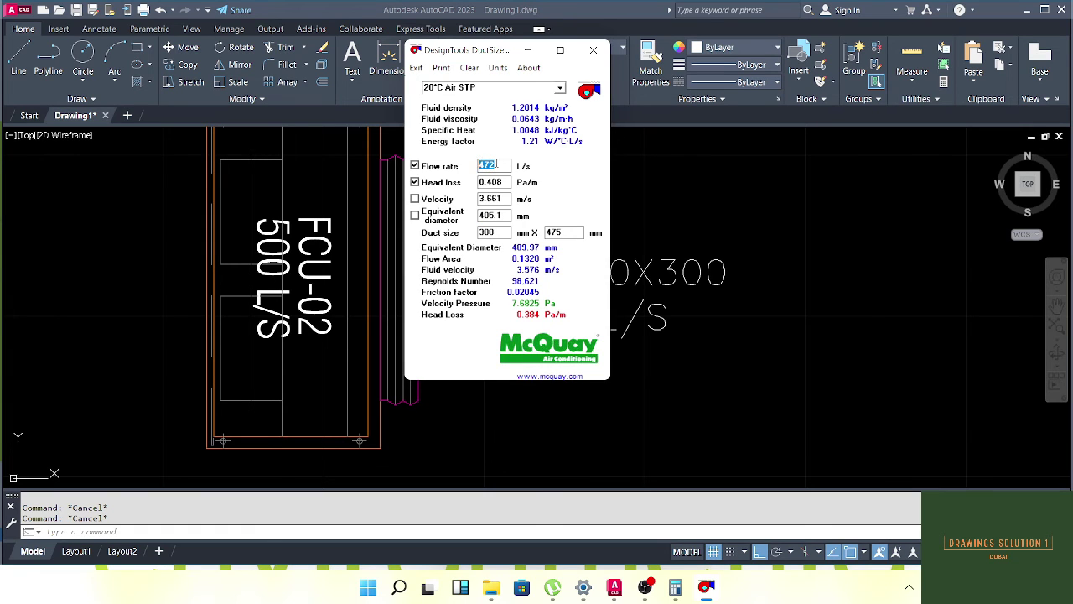
pyautogui.write('500')
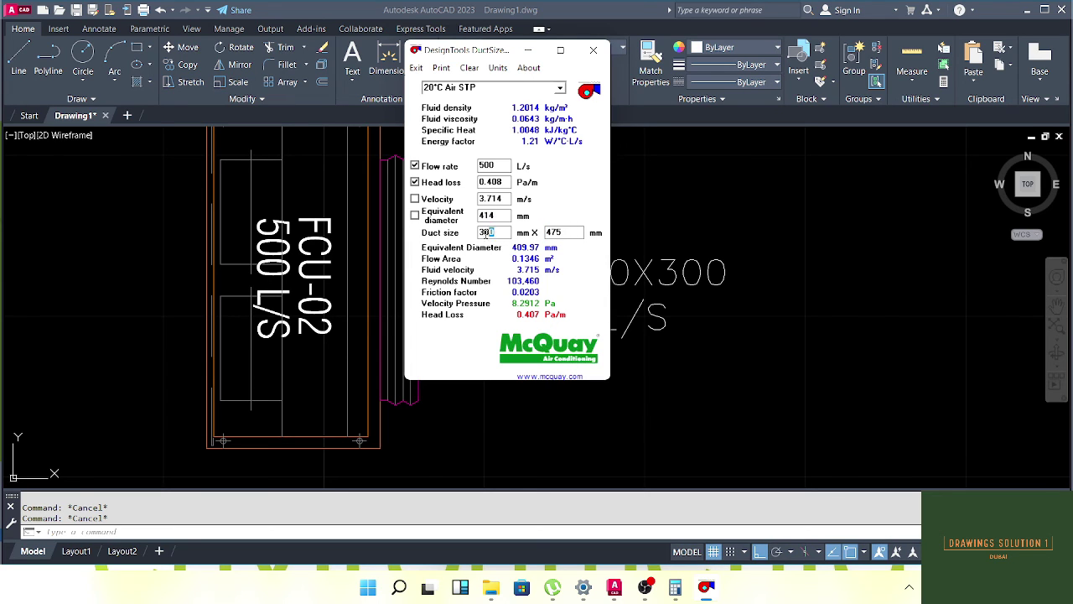
pyautogui.click(526, 50)
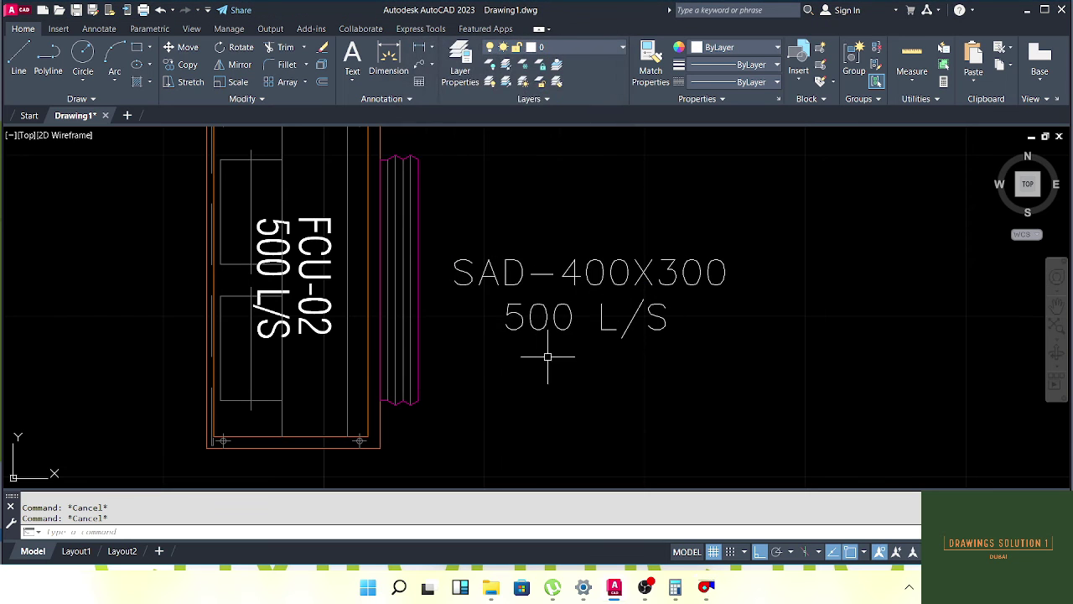
pyautogui.scroll(-3, 502, 308)
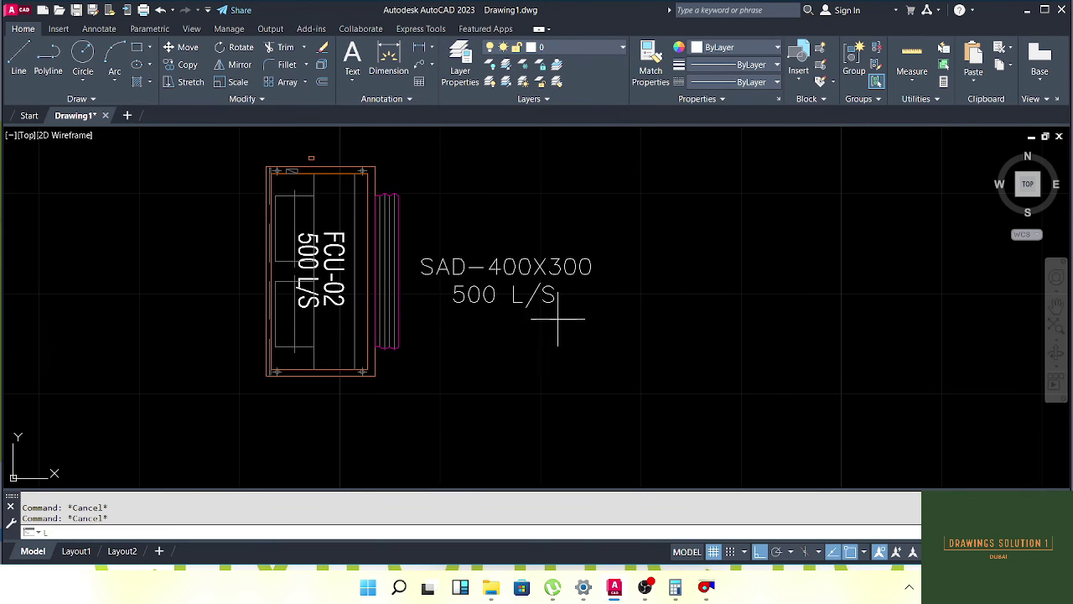
pyautogui.write('l')
pyautogui.press('Return')
pyautogui.scroll(3, 408, 270)
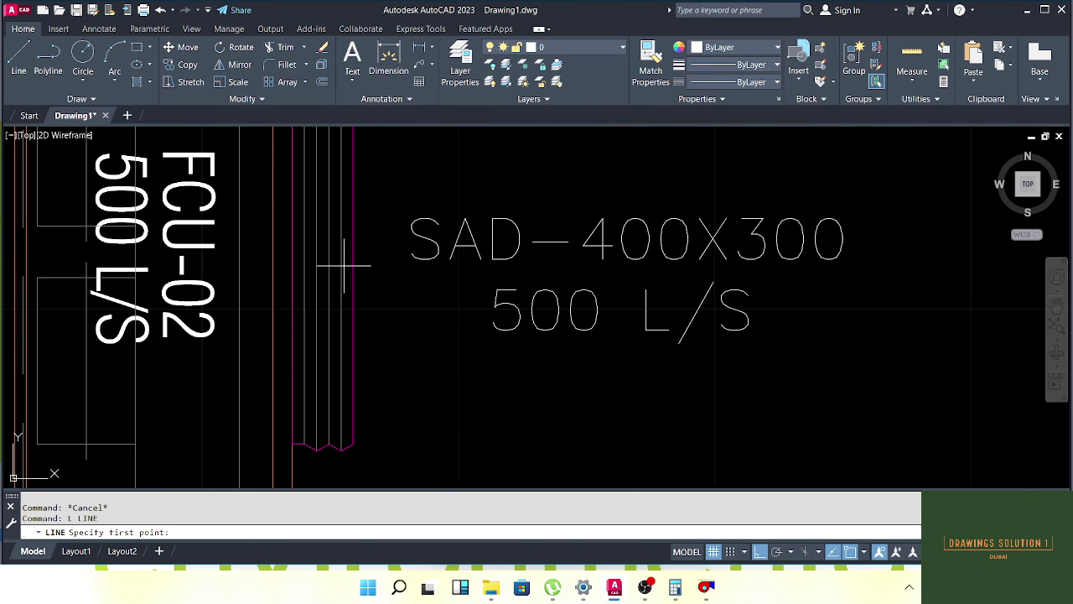
pyautogui.click(352, 251)
pyautogui.moveTo(443, 294); pyautogui.dragTo(455, 293)
pyautogui.press('Escape')
pyautogui.press('Escape')
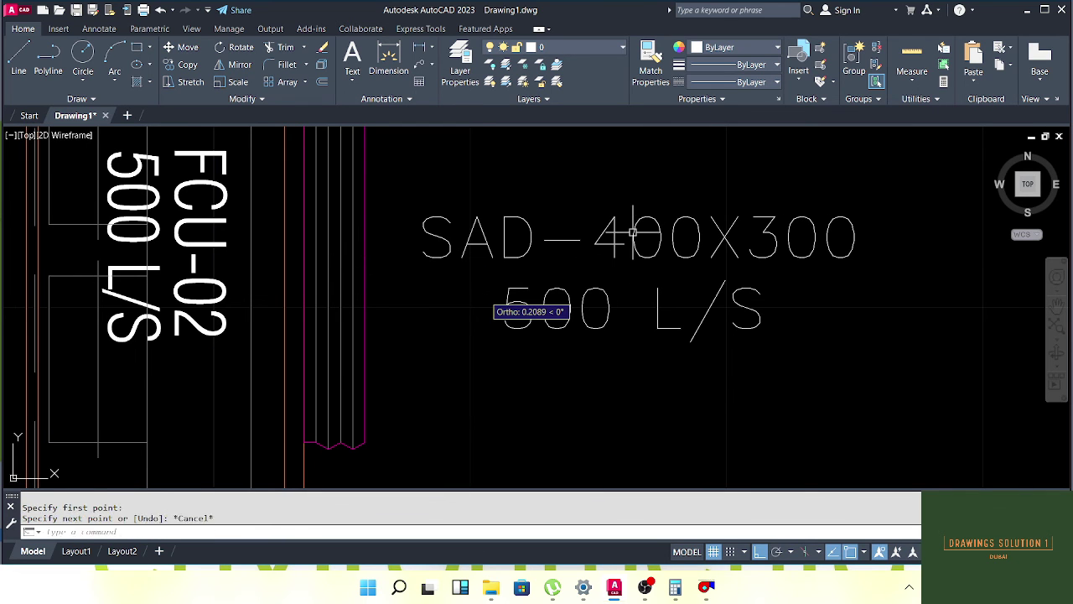
# Move the SAD-400X300 / 500 L/S label horizontally away from FCU-02 to leave room for the transition
pyautogui.click(632, 229)
pyautogui.click(573, 328)
pyautogui.moveTo(518, 331); pyautogui.dragTo(443, 279)
pyautogui.write('m')
pyautogui.press('Return')
pyautogui.click(487, 366)
pyautogui.click(705, 366)
pyautogui.press('Escape')
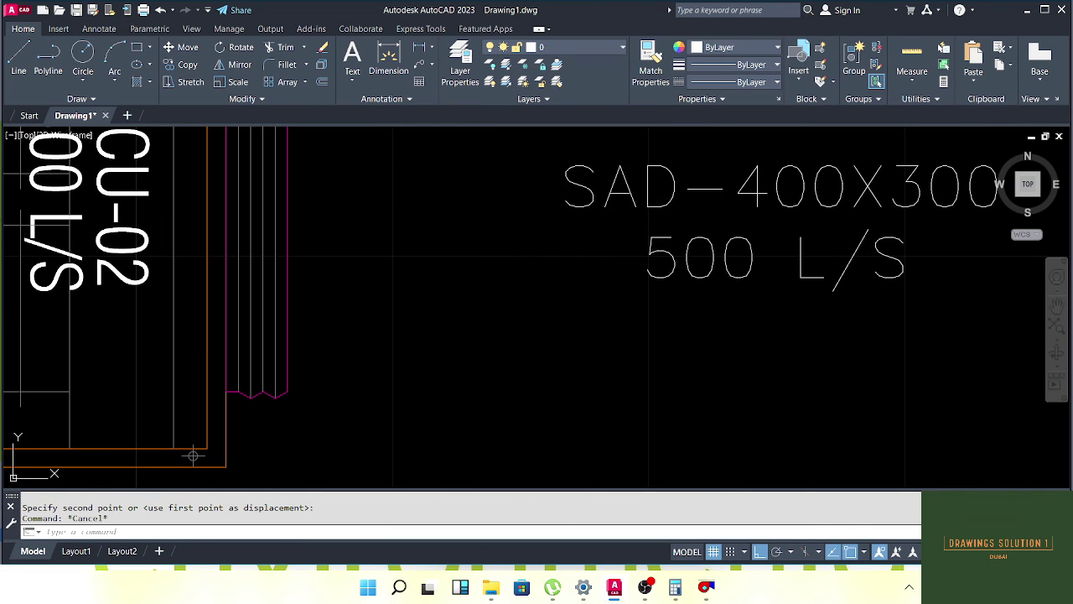
# Change the FCU-02 duct size text to SAD-500X300
pyautogui.moveTo(737, 196); pyautogui.dragTo(565, 280)
pyautogui.doubleClick(610, 277)
pyautogui.write('5')
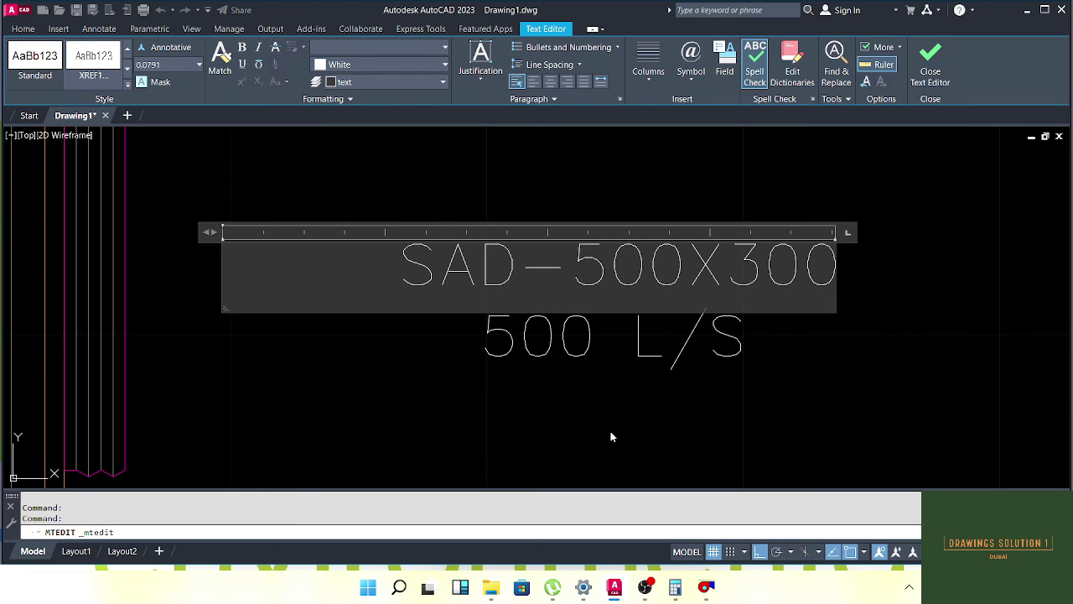
pyautogui.click(613, 436)
pyautogui.scroll(-2, 575, 400)
pyautogui.press('Escape')
pyautogui.press('Escape')
pyautogui.moveTo(453, 301); pyautogui.dragTo(511, 292)
pyautogui.write('l')
pyautogui.press('Return')
pyautogui.moveTo(726, 293); pyautogui.dragTo(602, 292)
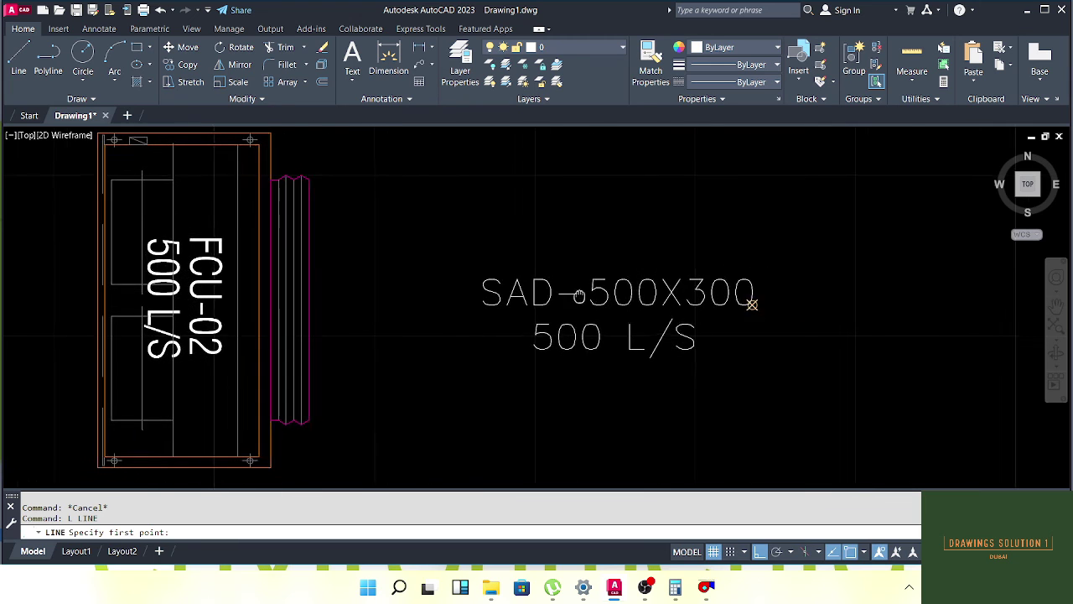
pyautogui.press('Escape')
# Draw a 0.3 long horizontal construction line outward from the midpoint of the FCU-02 connector's outer edge
pyautogui.moveTo(363, 289); pyautogui.dragTo(443, 283)
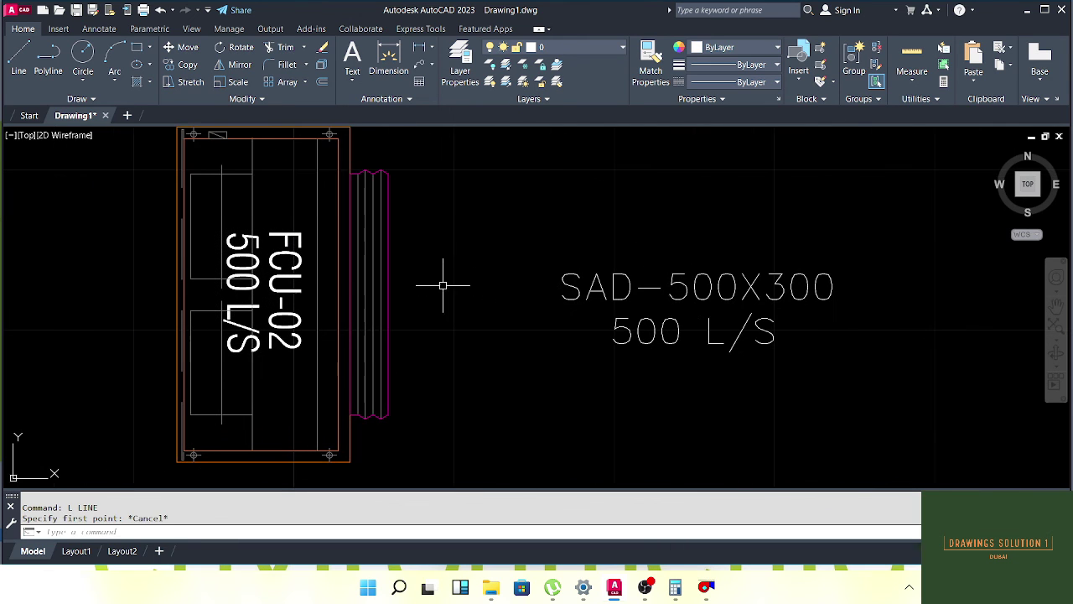
pyautogui.write('l')
pyautogui.press('Return')
pyautogui.click(387, 294)
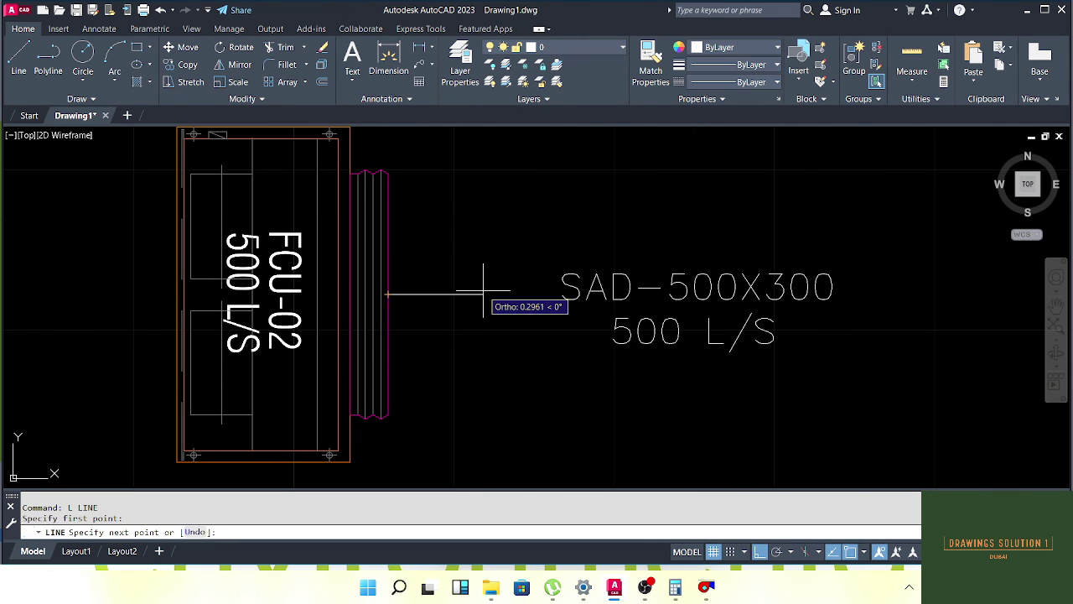
pyautogui.write('.3')
pyautogui.press('Return')
pyautogui.press('Escape')
# Draw a 0.5 long vertical line between the construction line and the SAD-500X300 label
pyautogui.moveTo(482, 327); pyautogui.dragTo(495, 311)
pyautogui.write('l')
pyautogui.press('Return')
pyautogui.click(513, 208)
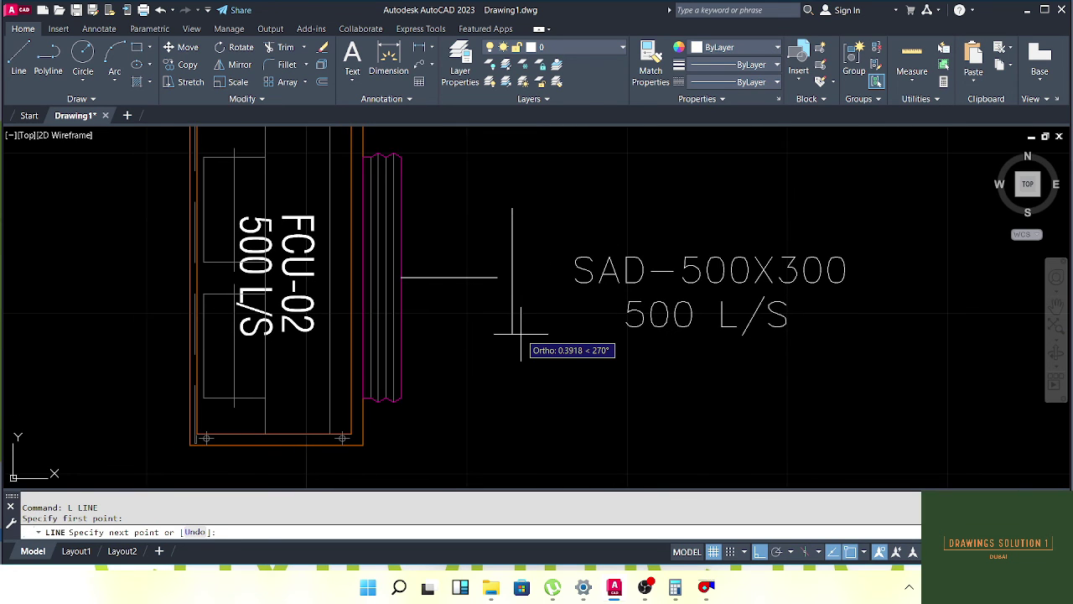
pyautogui.write('.5')
pyautogui.press('Return')
pyautogui.press('Return')
pyautogui.press('Escape')
# Move the vertical line by its midpoint onto the construction line's outer end, and erase the construction line
pyautogui.click(524, 316)
pyautogui.click(486, 251)
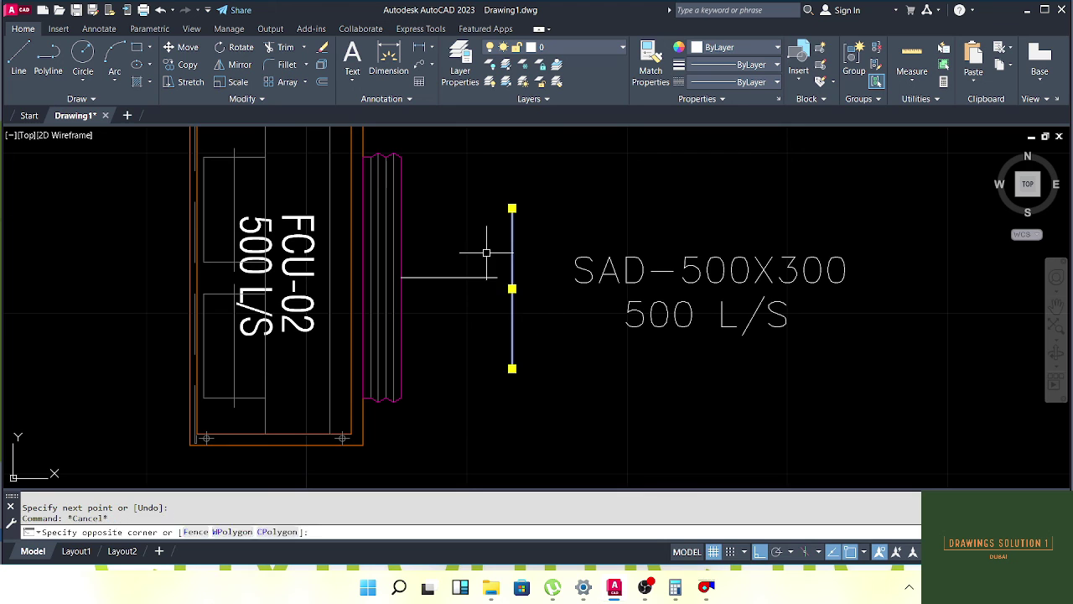
pyautogui.write('m')
pyautogui.press('Return')
pyautogui.click(512, 287)
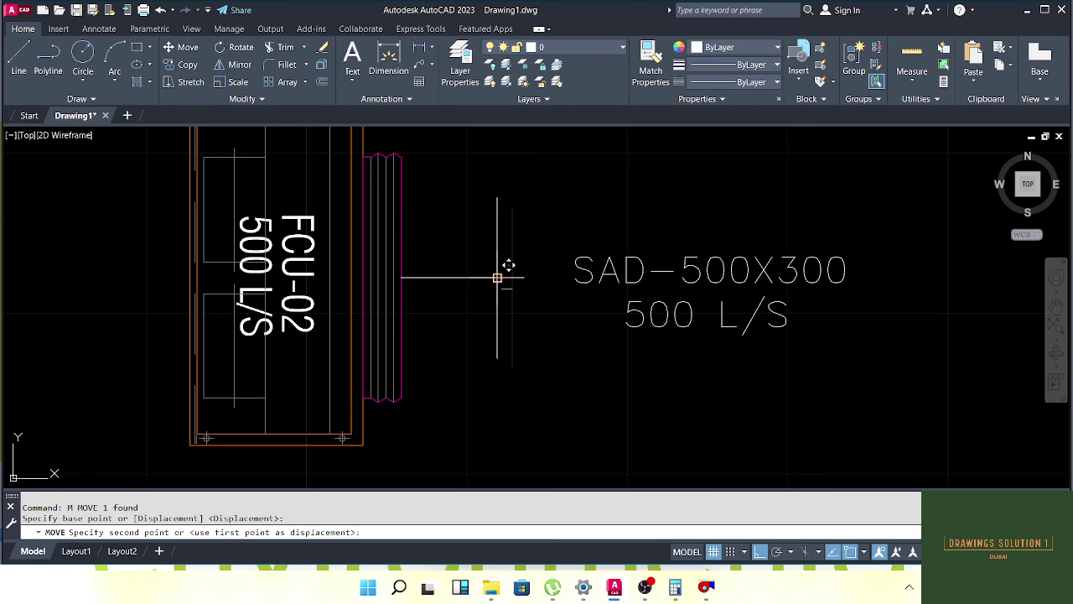
pyautogui.click(497, 278)
pyautogui.press('Escape')
pyautogui.moveTo(475, 288); pyautogui.dragTo(455, 265)
pyautogui.press('Delete')
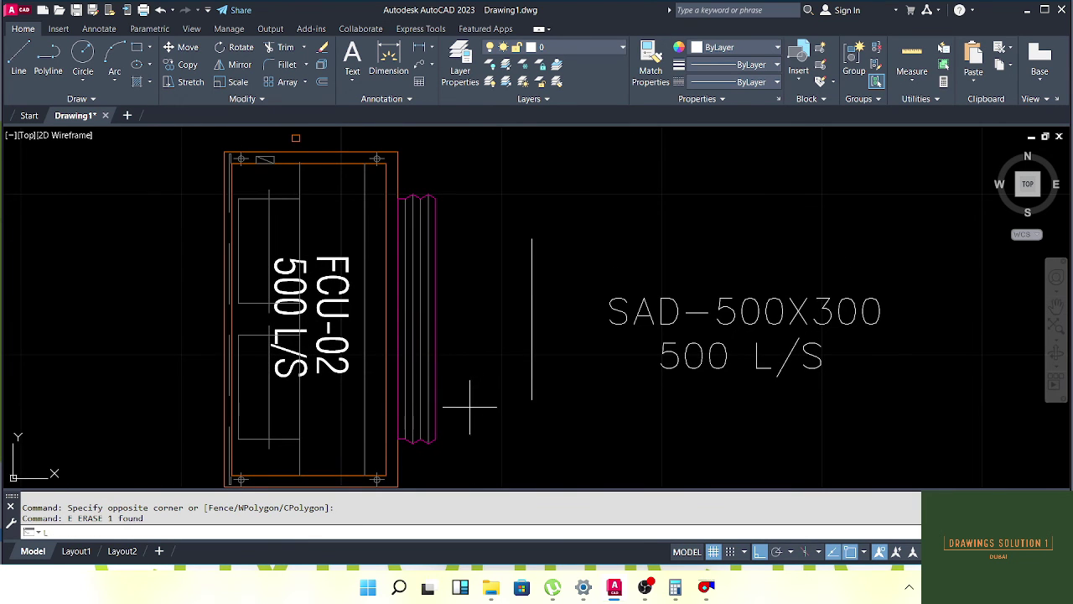
pyautogui.write('l')
pyautogui.press('Return')
pyautogui.press('Escape')
# Draw the lower transition side from the FCU-02 connector's lower outer corner to the vertical line's lower end
pyautogui.write('l')
pyautogui.press('Return')
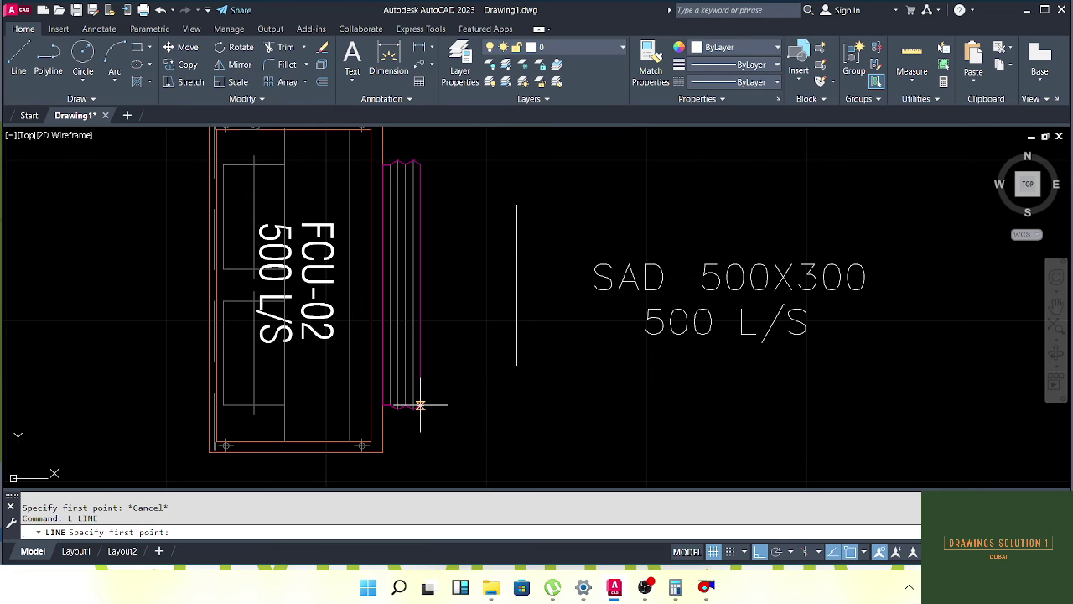
pyautogui.click(419, 404)
pyautogui.click(516, 365)
pyautogui.press('Escape')
# Draw the upper transition side from the FCU-02 connector's upper outer corner to the vertical line's upper end
pyautogui.press('Return')
pyautogui.moveTo(461, 221); pyautogui.dragTo(472, 287)
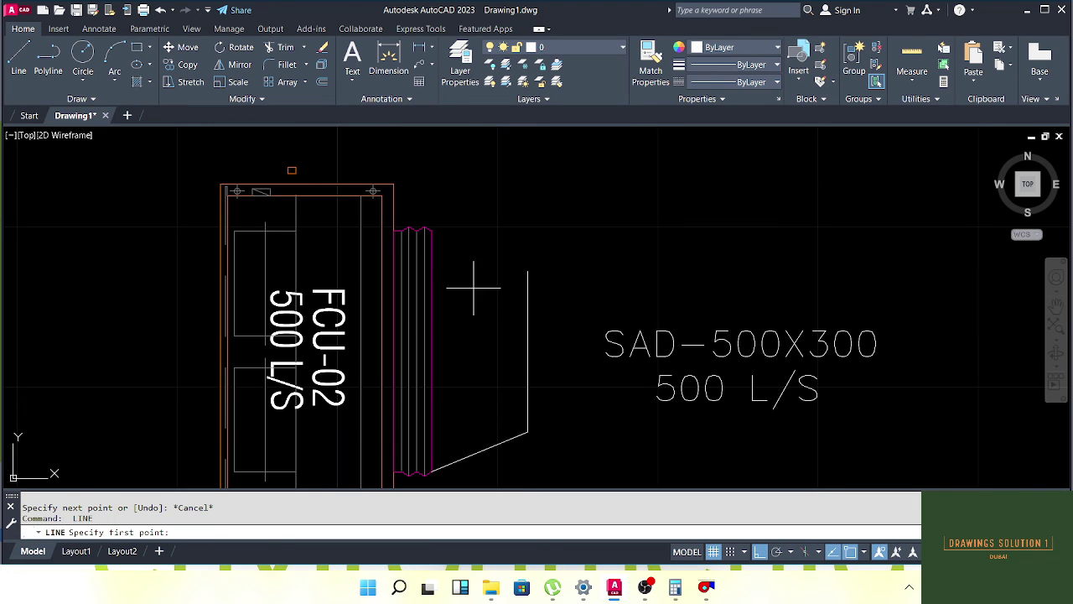
pyautogui.click(431, 230)
pyautogui.click(527, 271)
pyautogui.press('Escape')
# Draw the lower duct line horizontally outward from the lower end of the FCU-02 transition, extending past the SAD-500X300 label
pyautogui.scroll(-3, 527, 270)
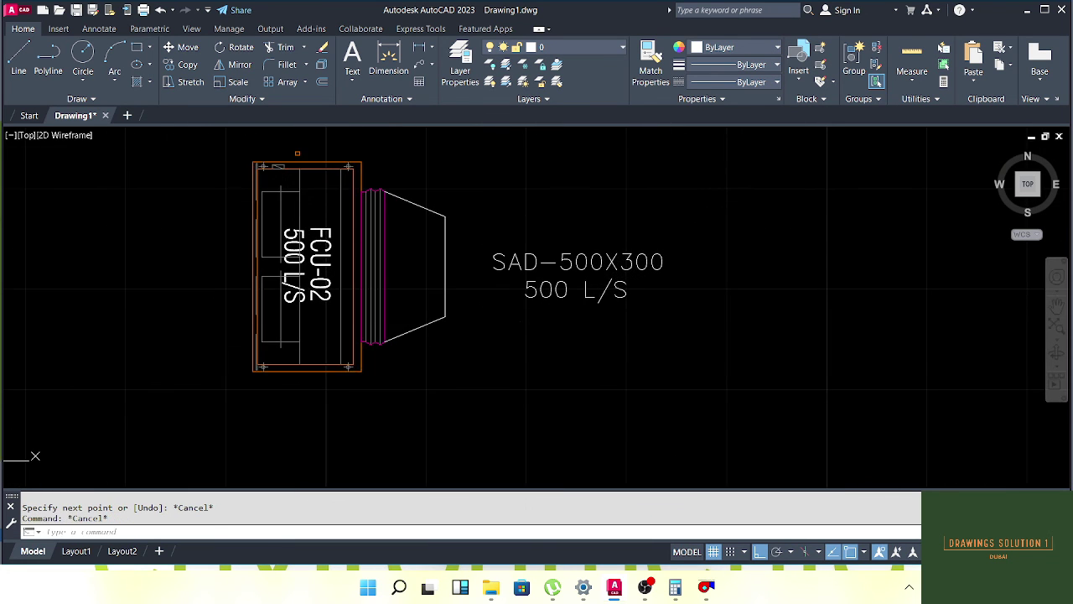
pyautogui.write('l')
pyautogui.press('Return')
pyautogui.click(445, 316)
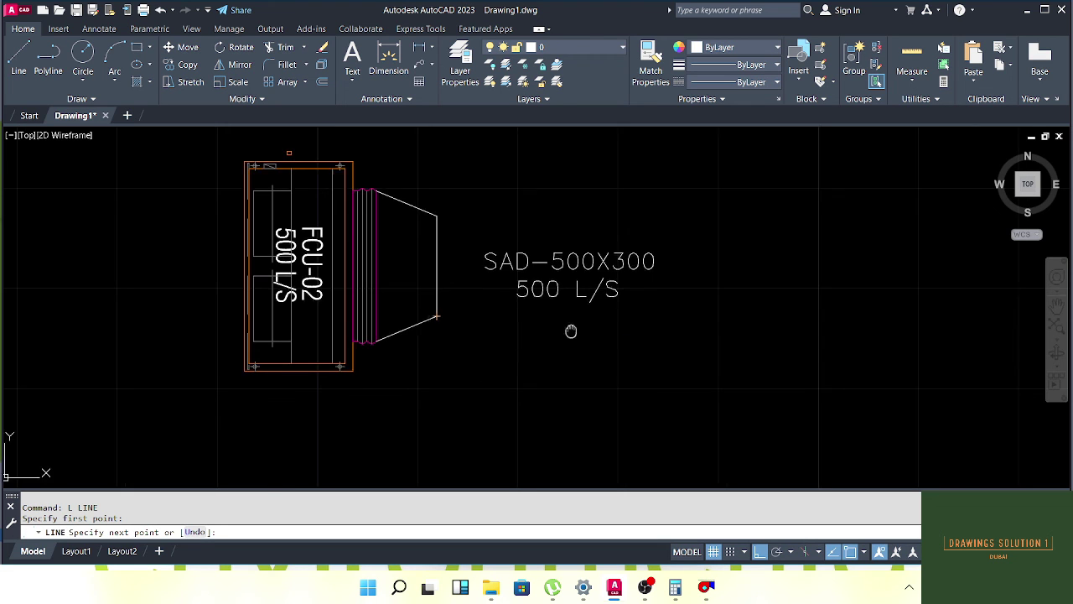
pyautogui.click(745, 310)
pyautogui.press('Escape')
# Draw the upper duct line horizontally outward from the upper end of the FCU-02 transition, extending past the SAD-500X300 label
pyautogui.press('Return')
pyautogui.click(373, 210)
pyautogui.click(621, 195)
pyautogui.press('Escape')
pyautogui.press('Escape')
pyautogui.moveTo(553, 245); pyautogui.dragTo(645, 280)
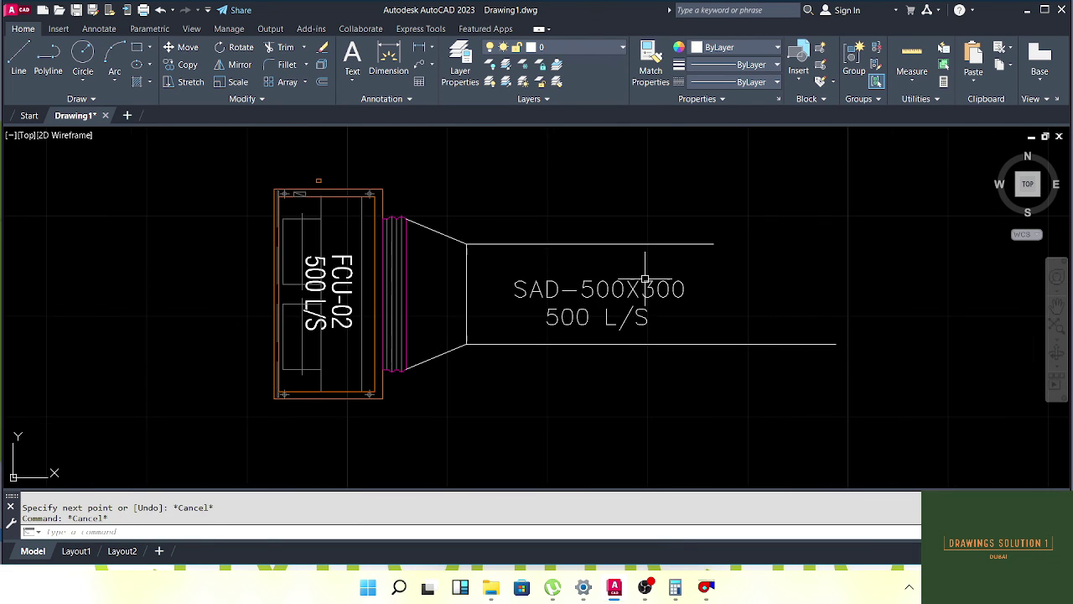
# Move the SAD-500X300 and 500 L/S label slightly upward between the two FCU-02 duct lines
pyautogui.press('Escape')
pyautogui.click(665, 266)
pyautogui.click(564, 320)
pyautogui.moveTo(552, 305)
pyautogui.mouseDown()
pyautogui.moveTo(579, 339)
pyautogui.moveTo(623, 292)
pyautogui.moveTo(570, 290)
pyautogui.moveTo(450, 317)
pyautogui.moveTo(556, 316)
pyautogui.moveTo(496, 299)
pyautogui.moveTo(581, 300)
pyautogui.mouseUp()
pyautogui.write('m')
pyautogui.press('Return')
pyautogui.click(766, 314)
pyautogui.click(762, 306)
pyautogui.press('Escape')
pyautogui.press('Escape')
# Move the complete FCU-02 unit with its transition, duct lines and label straight up by about 0.6, closer to FCU-01
pyautogui.scroll(3, 503, 296)
pyautogui.scroll(-1, 553, 309)
pyautogui.moveTo(472, 259); pyautogui.dragTo(570, 332)
pyautogui.scroll(-2, 553, 313)
pyautogui.scroll(-2, 569, 332)
pyautogui.click(666, 287)
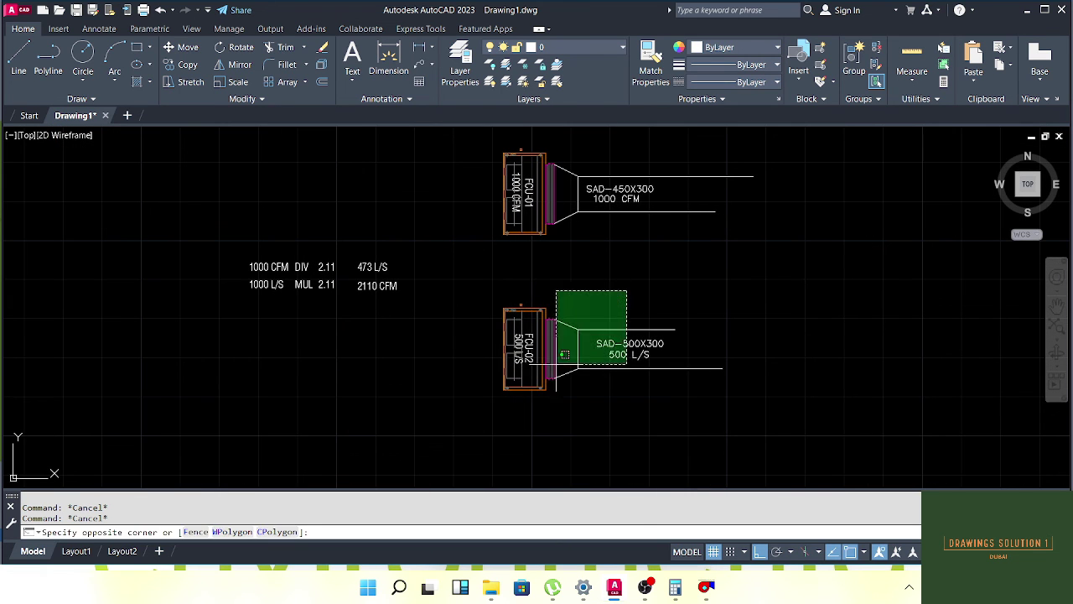
pyautogui.click(473, 387)
pyautogui.moveTo(630, 380); pyautogui.dragTo(594, 360)
pyautogui.write('m')
pyautogui.press('space')
pyautogui.click(741, 383)
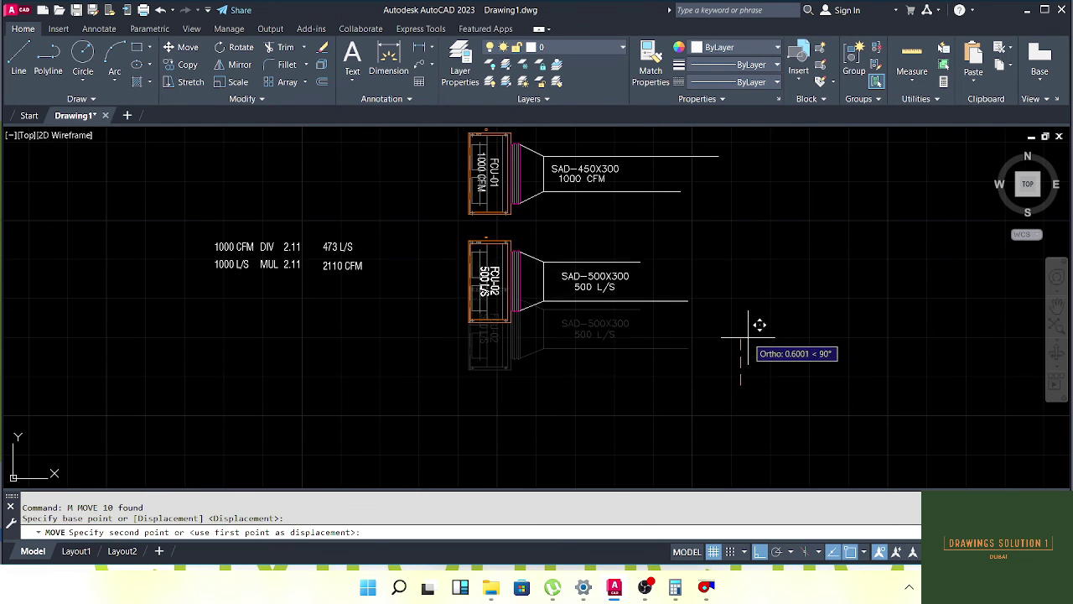
pyautogui.click(747, 334)
pyautogui.press('Escape')
pyautogui.press('Escape')
# Move the complete FCU-02 unit with its ductwork and label horizontally to the right, offset from FCU-01 above
pyautogui.click(616, 206)
pyautogui.click(432, 332)
pyautogui.scroll(2, 492, 336)
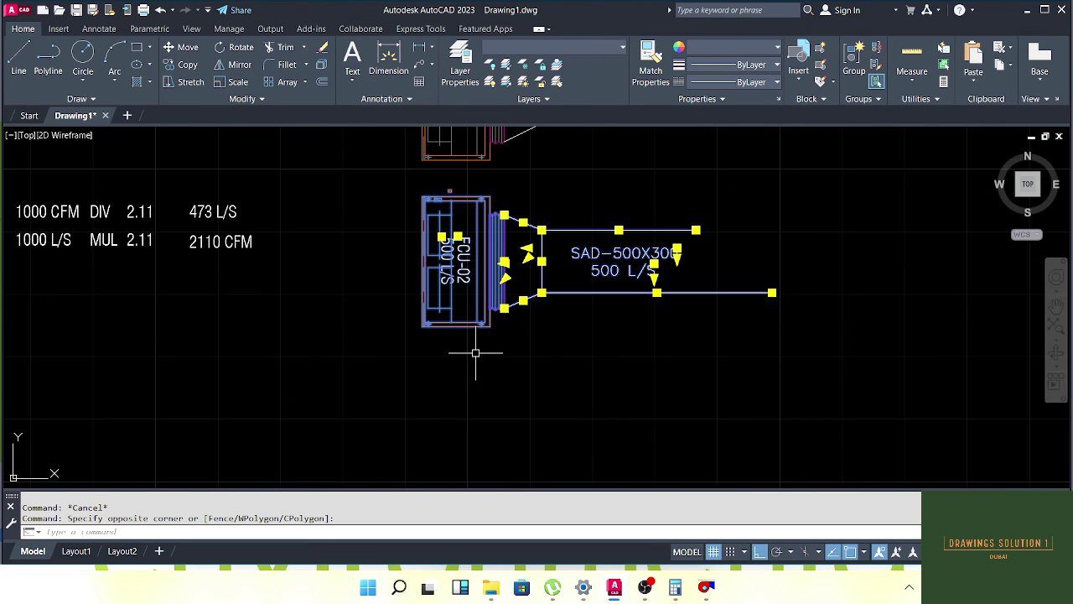
pyautogui.write('m')
pyautogui.press('Return')
pyautogui.click(503, 367)
pyautogui.scroll(-3, 642, 364)
pyautogui.click(635, 367)
pyautogui.press('Escape')
pyautogui.press('Escape')
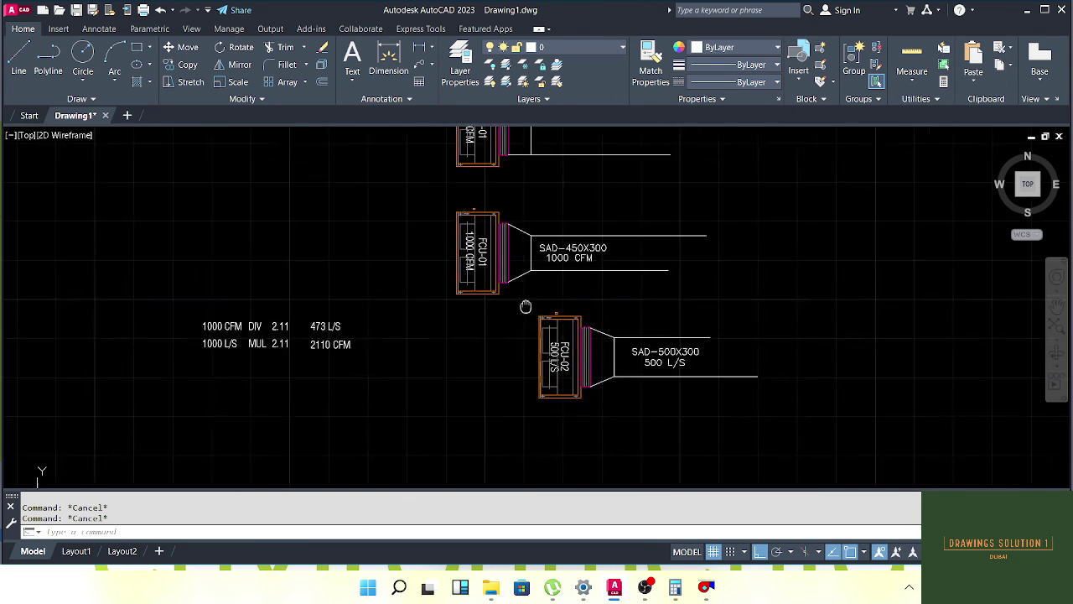
pyautogui.scroll(2, 557, 337)
pyautogui.moveTo(556, 337)
pyautogui.mouseDown()
pyautogui.moveTo(510, 318)
pyautogui.moveTo(475, 280)
pyautogui.mouseUp()
pyautogui.scroll(2, 503, 315)
pyautogui.scroll(-1, 461, 285)
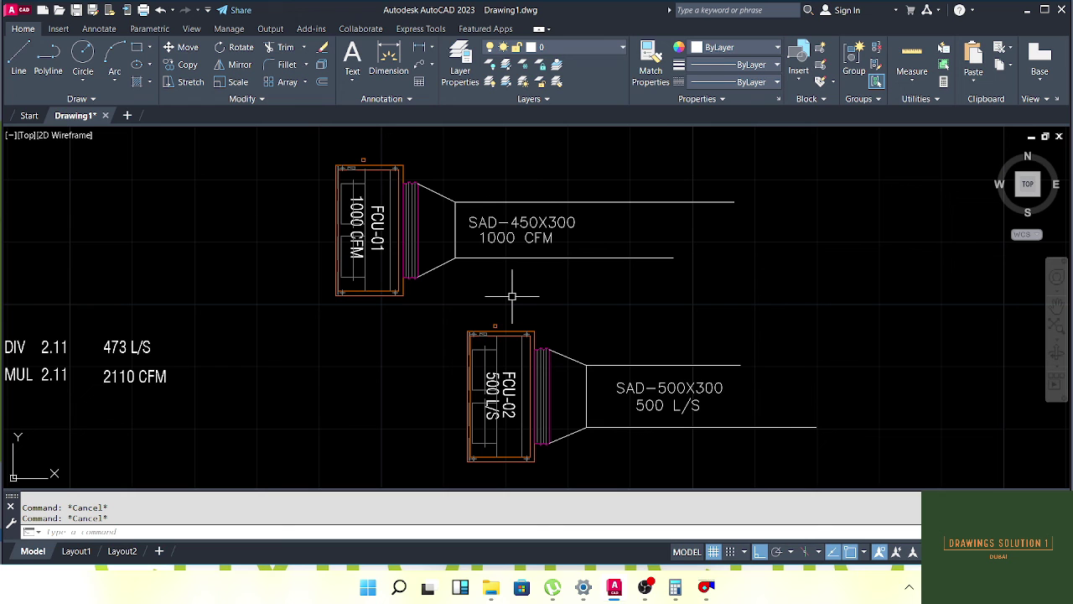
pyautogui.moveTo(512, 296); pyautogui.dragTo(502, 288)
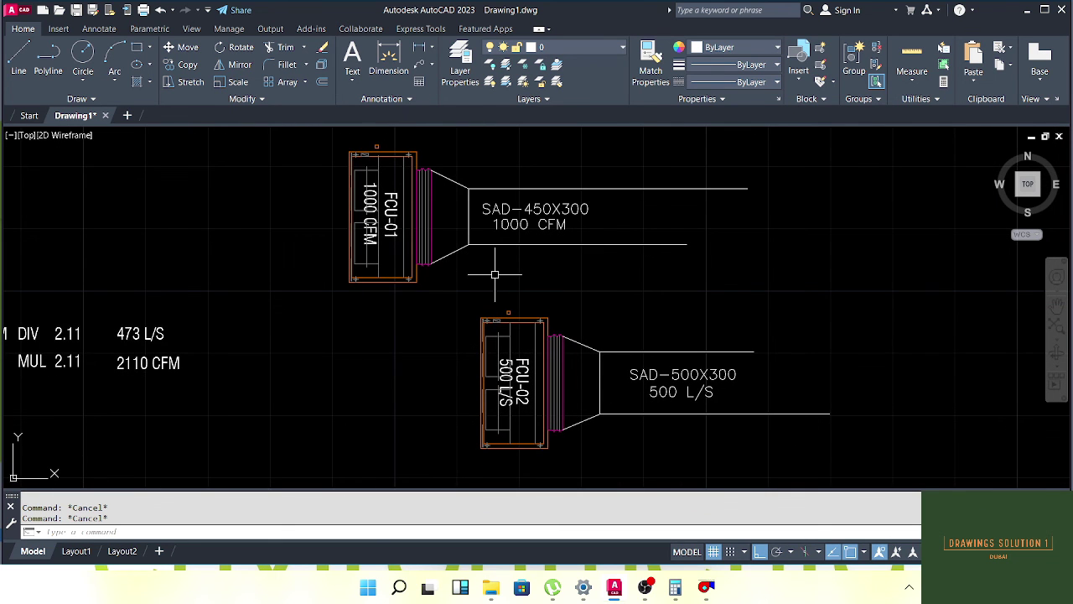
pyautogui.scroll(-2, 493, 279)
pyautogui.scroll(2, 494, 279)
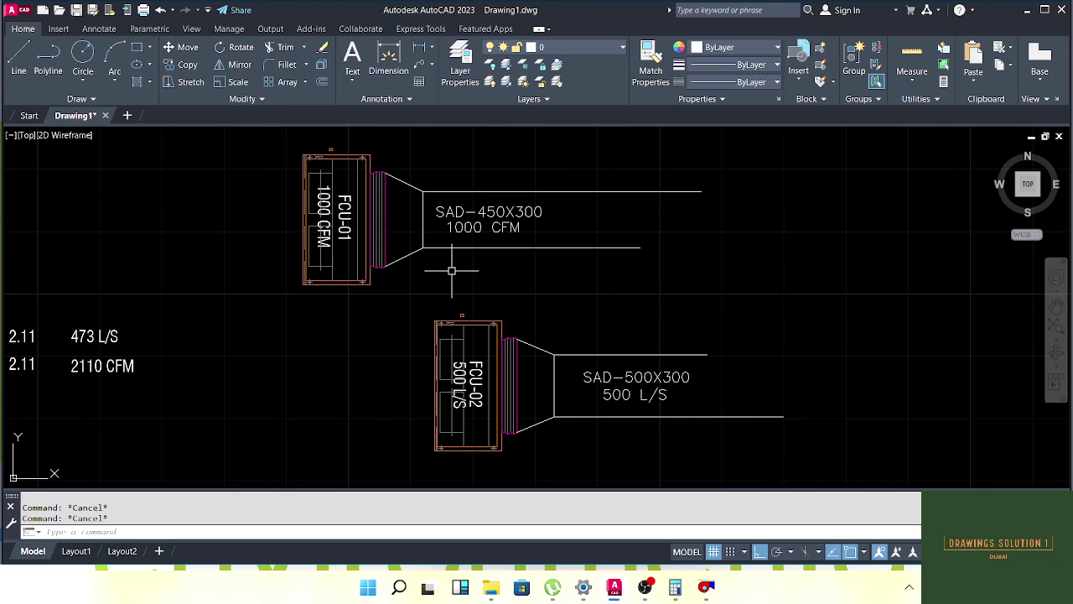